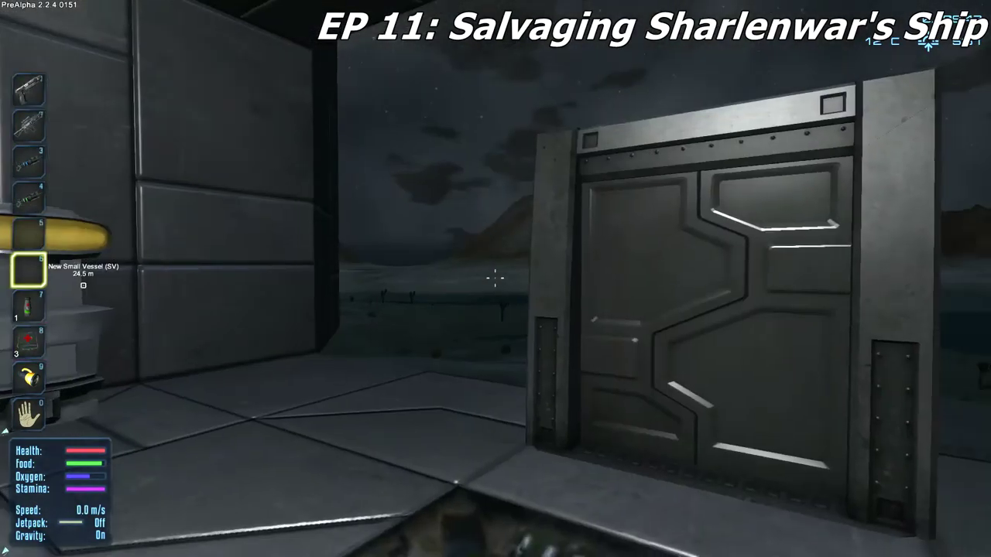
- Walk out to the oxygen station and check the Oxygen Tank's storage
{"action": "key", "text": "f"}
{"action": "key", "text": "w"}
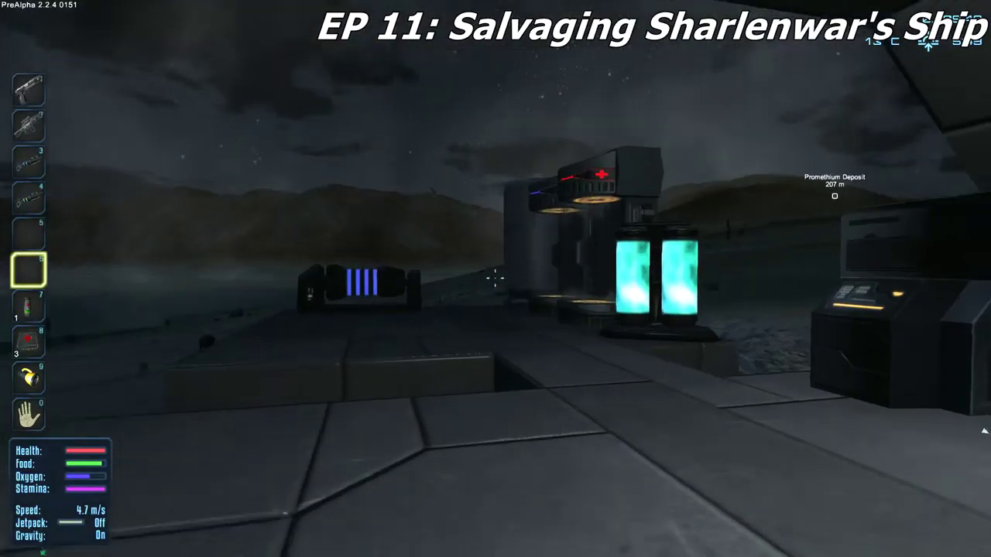
{"action": "key", "text": "w"}
{"action": "key", "text": "w"}
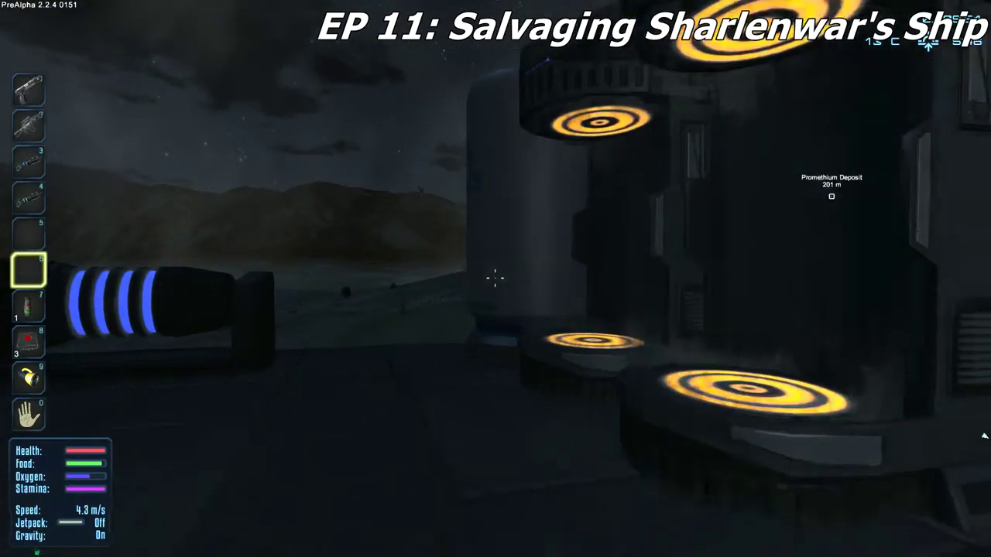
{"action": "key", "text": "f"}
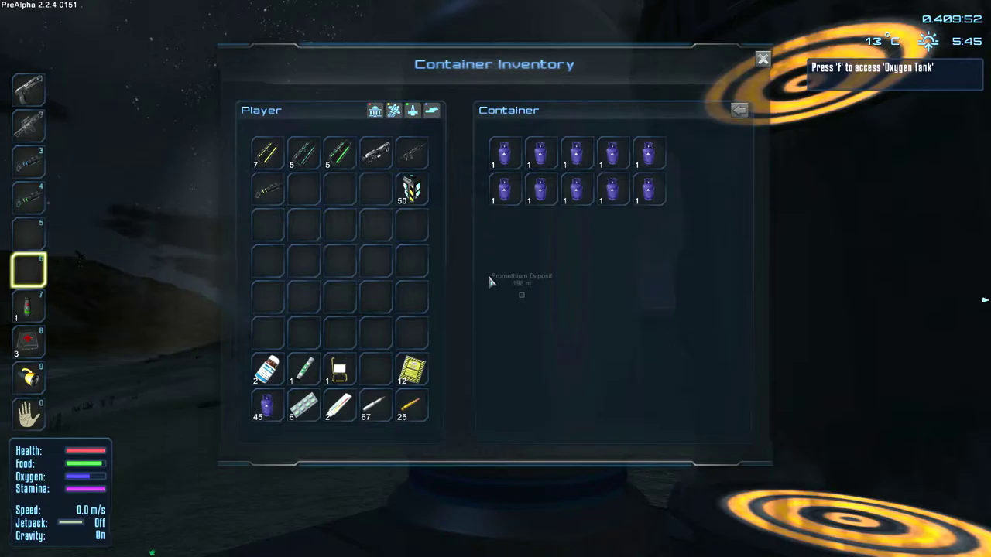
{"action": "key", "text": "Escape"}
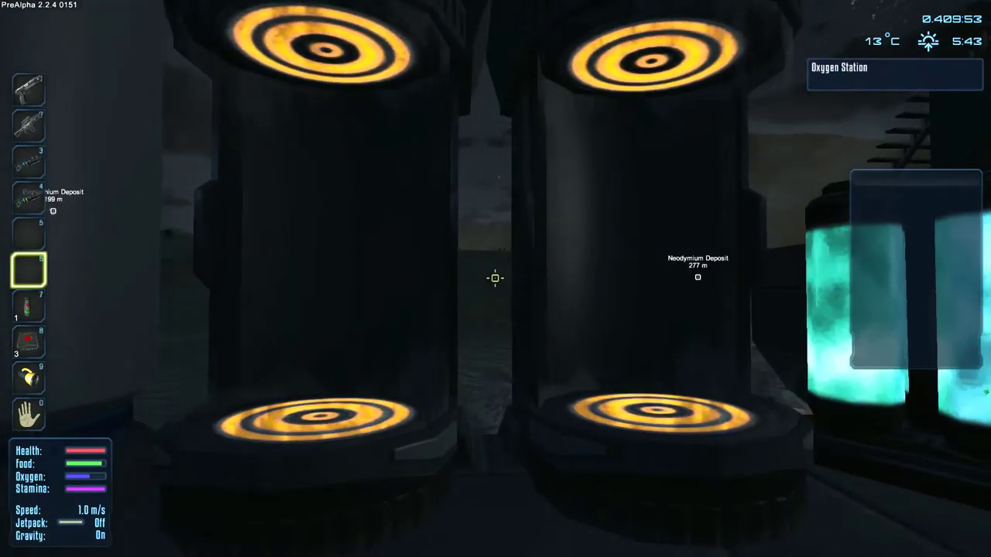
- Walk past the oxygen pillars and through the base to the parked small vessel
{"action": "key", "text": "w"}
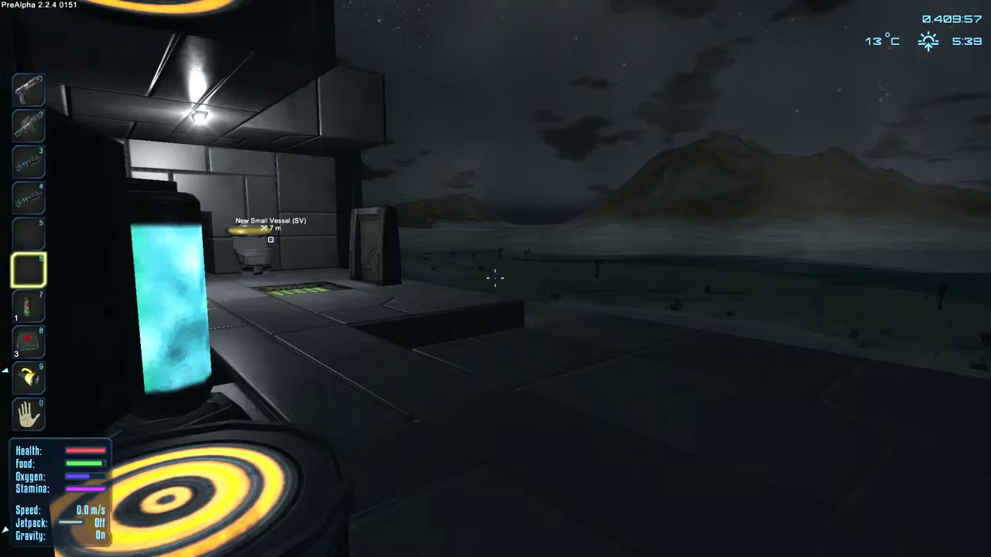
{"action": "key", "text": "w"}
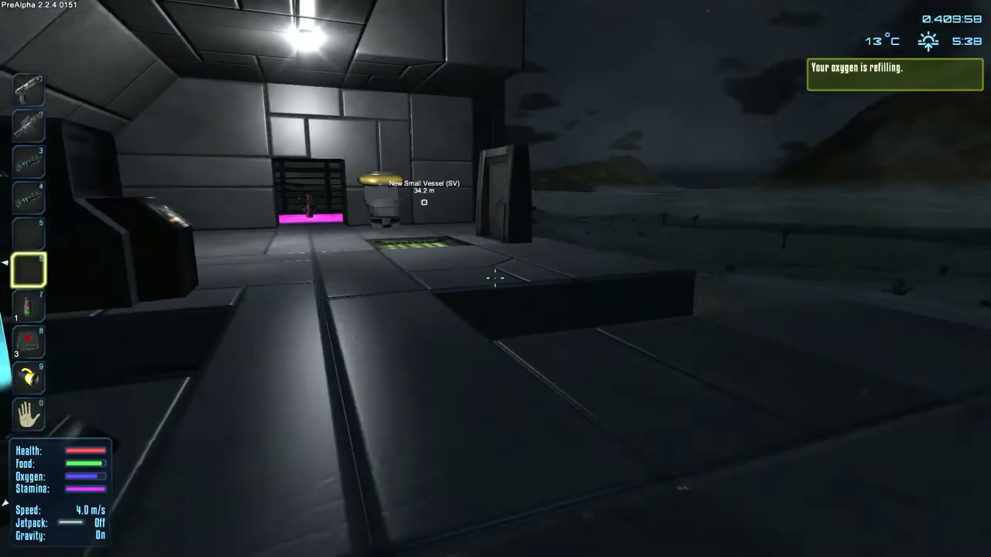
{"action": "key", "text": "w"}
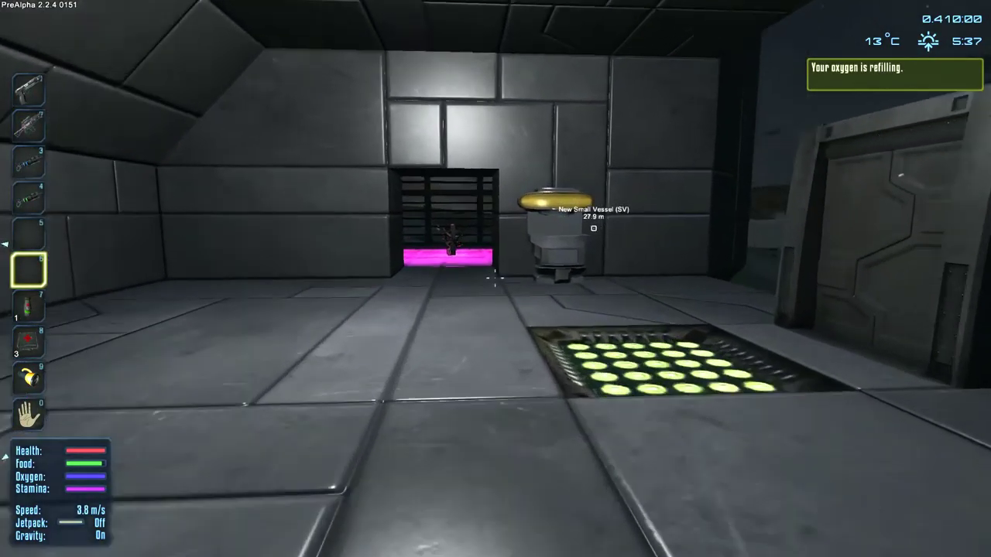
{"action": "key", "text": "w"}
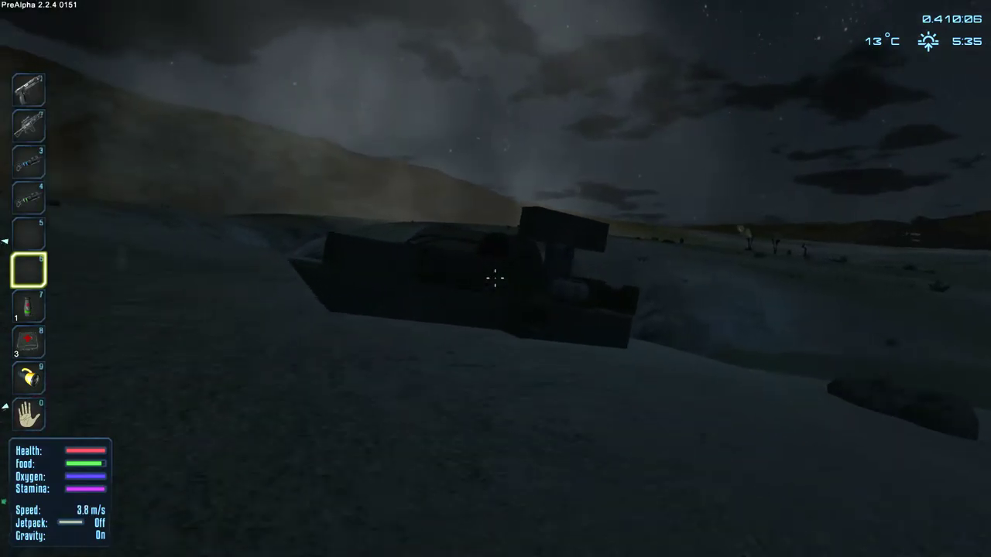
- Board the small vessel and power it up
{"action": "key", "text": "w"}
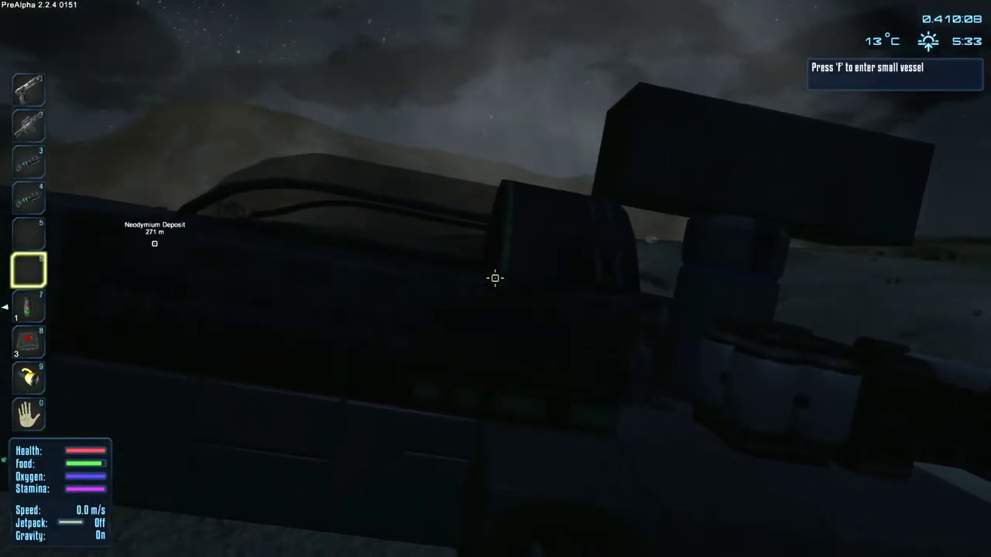
{"action": "key", "text": "f"}
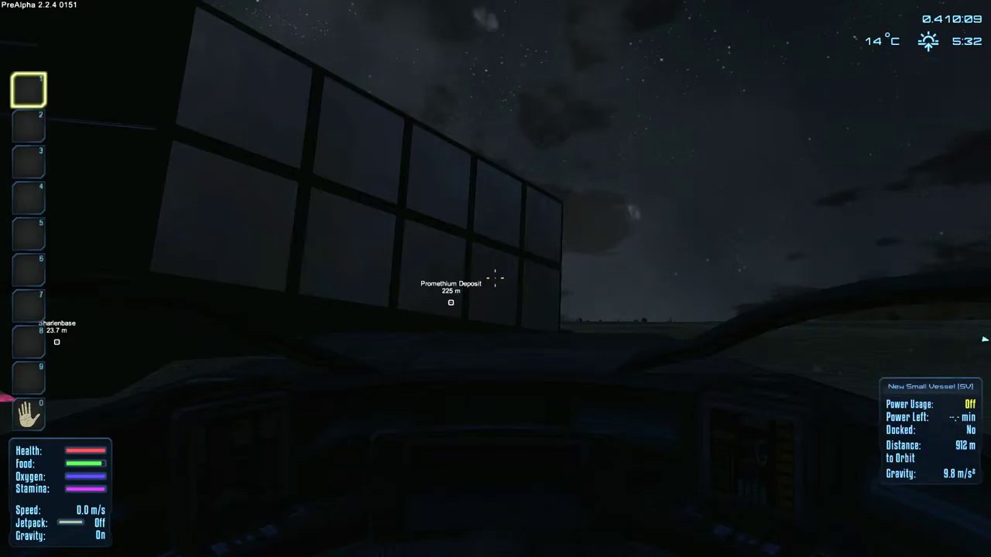
{"action": "key", "text": "y"}
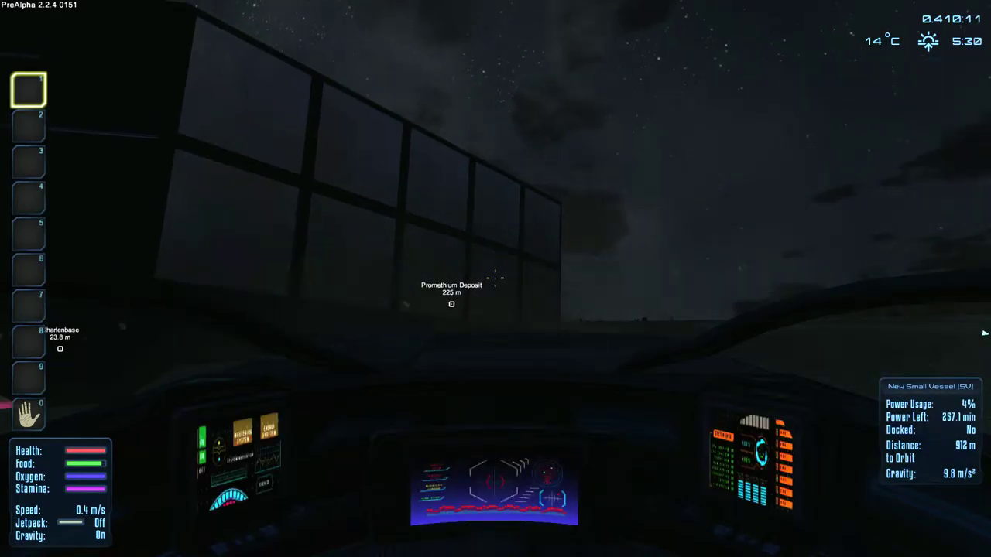
- Fly over the mountains to about 158 m from Sharlenwar's Ship, then switch to outside view
{"action": "key", "text": "w"}
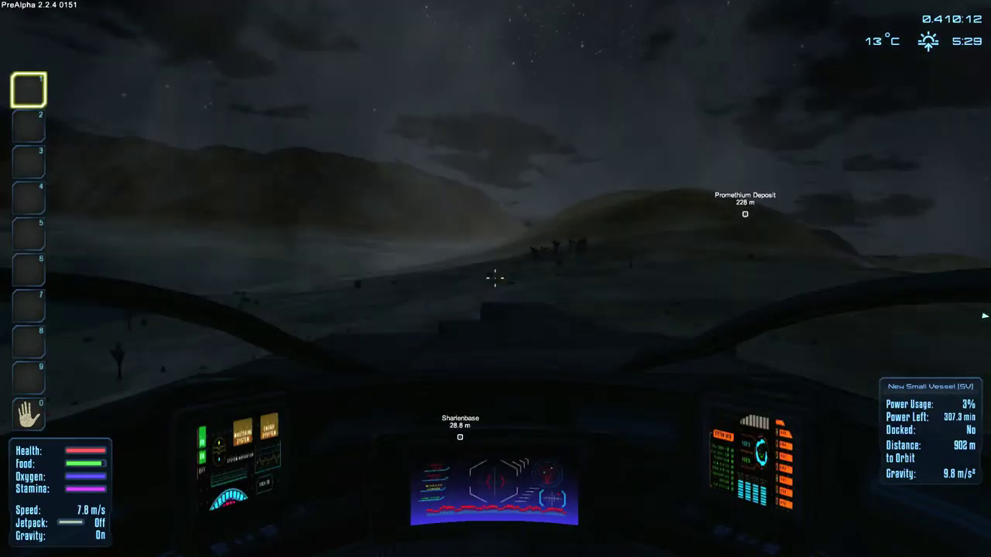
{"action": "key", "text": "w"}
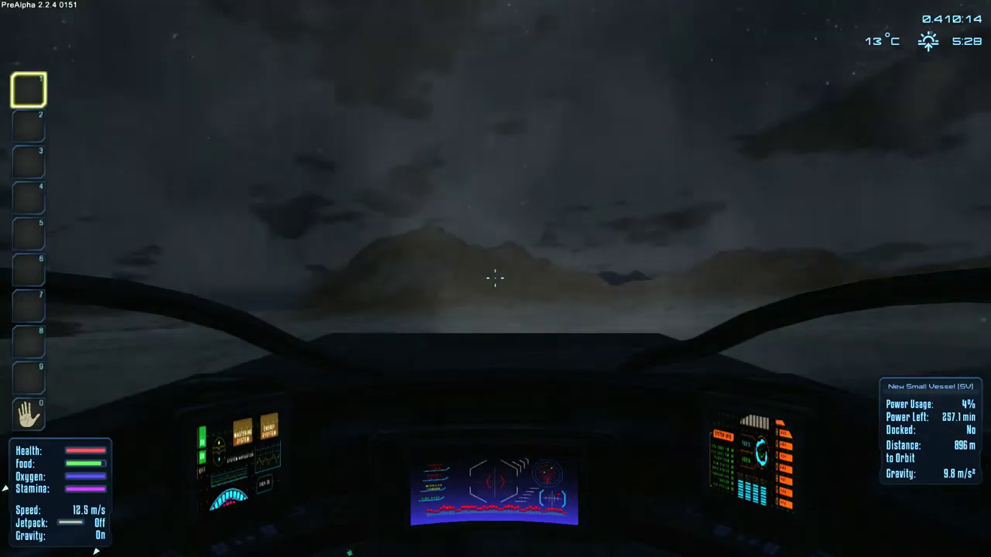
{"action": "key", "text": "w"}
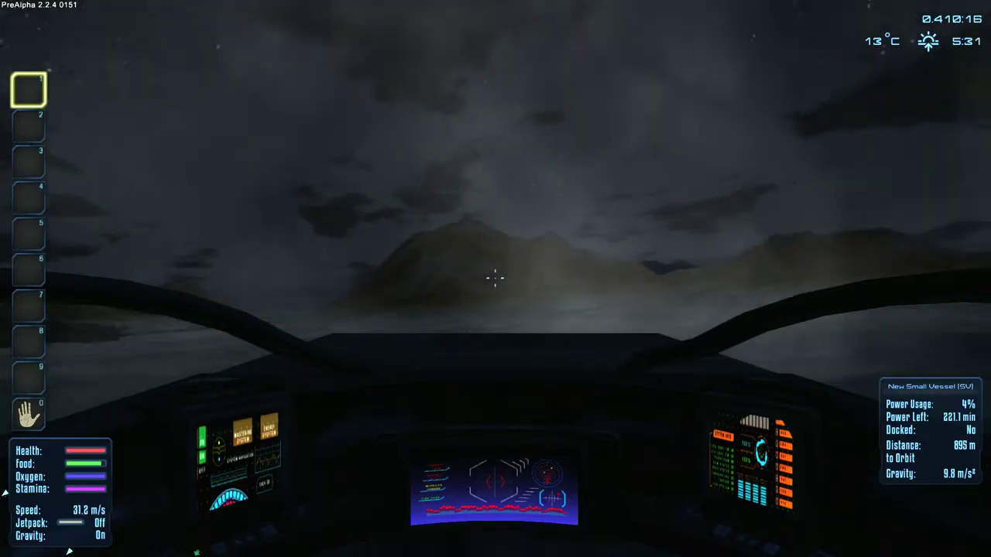
{"action": "key", "text": "w"}
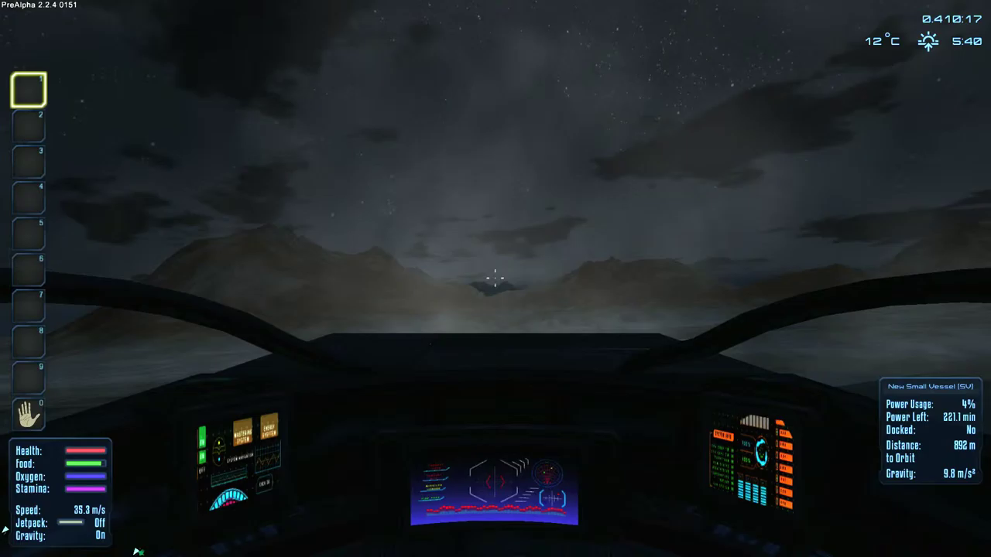
{"action": "key", "text": "w"}
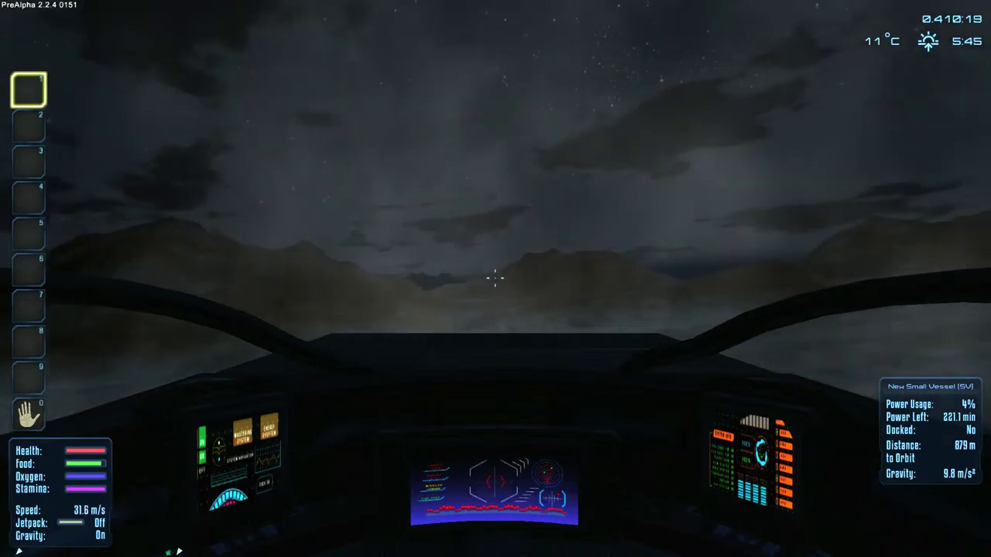
{"action": "key", "text": "w"}
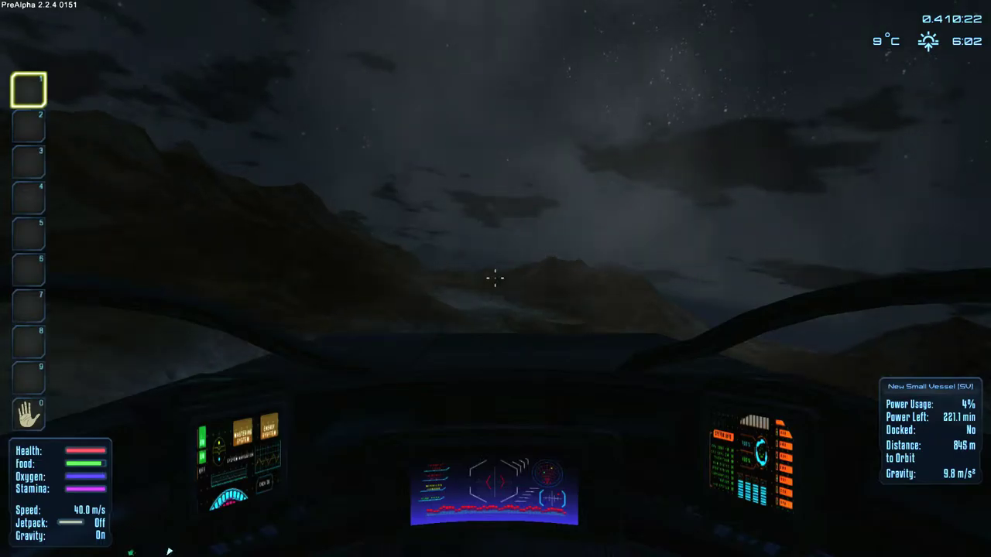
{"action": "key", "text": "w"}
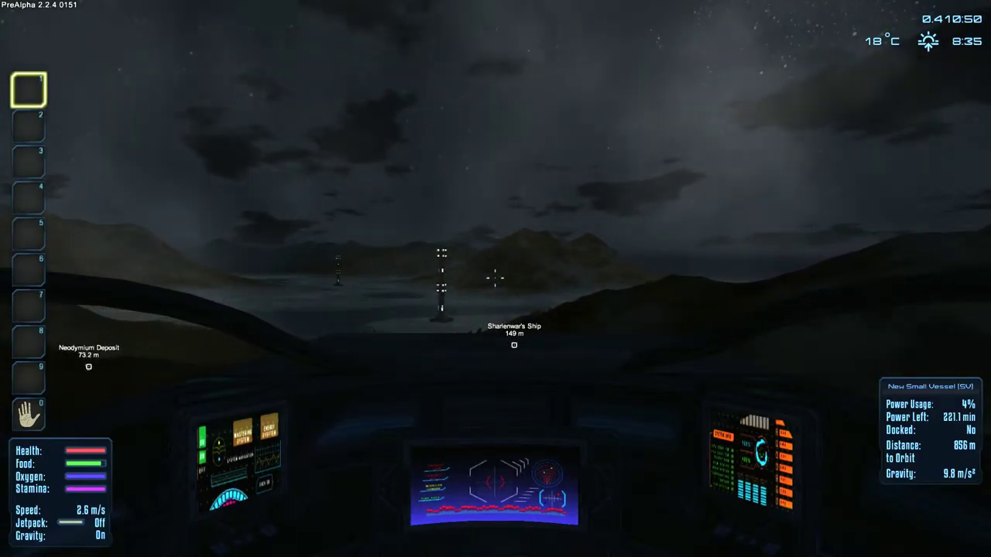
{"action": "key", "text": "v"}
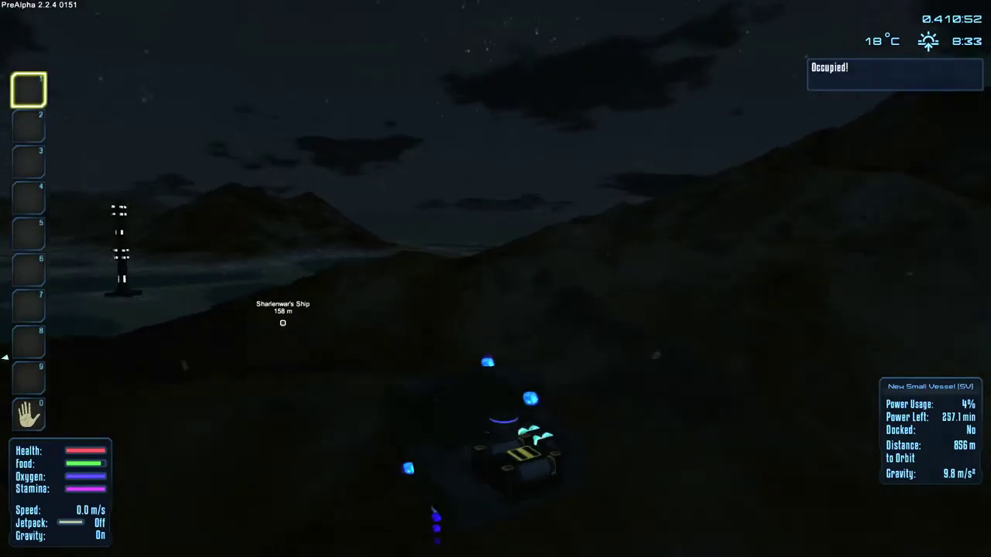
- Fly on to about 96 m from Sharlenwar's Ship, land, and switch off the vessel's power
{"action": "key", "text": "w"}
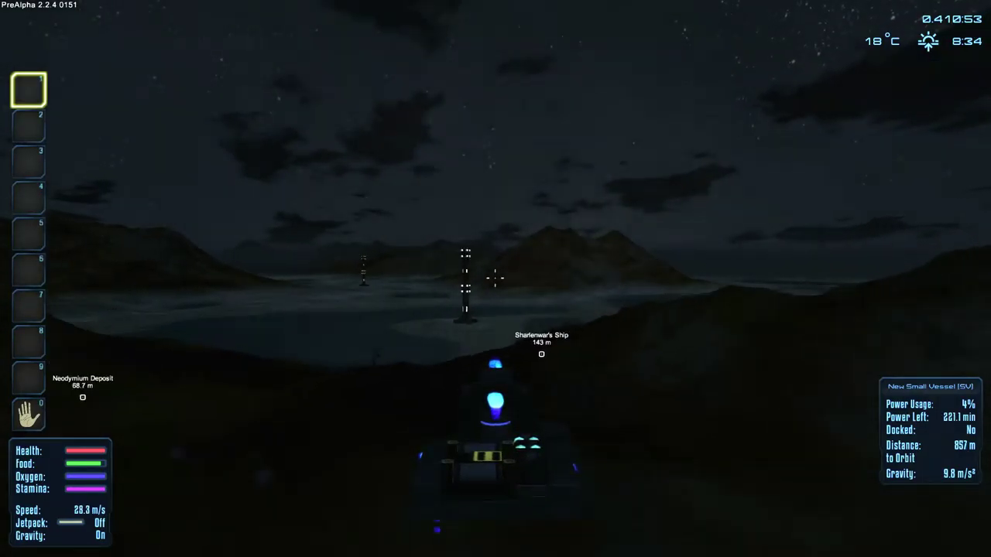
{"action": "key", "text": "w"}
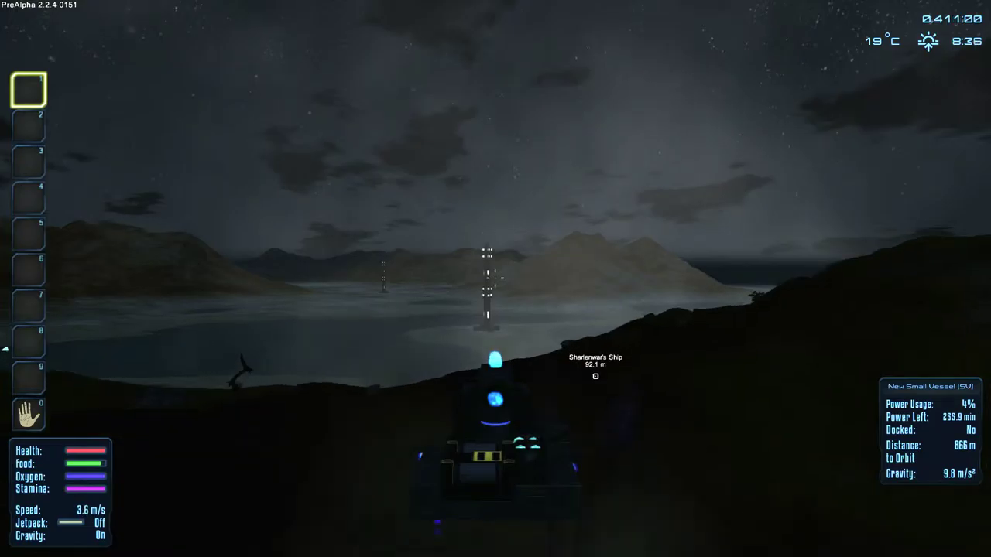
{"action": "key", "text": "q"}
{"action": "key", "text": "e"}
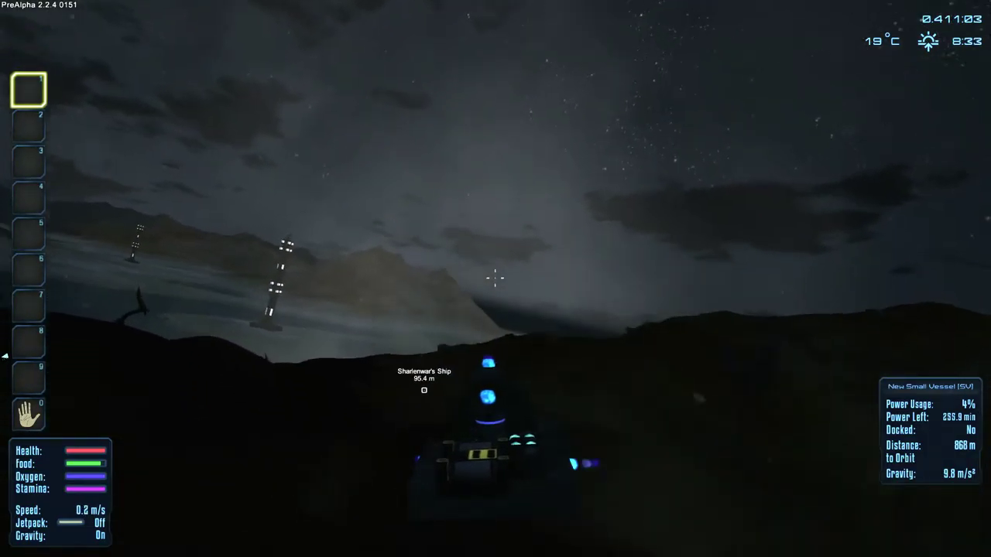
{"action": "left_click_drag", "start_coordinate": [495, 309], "coordinate": [495, 255]}
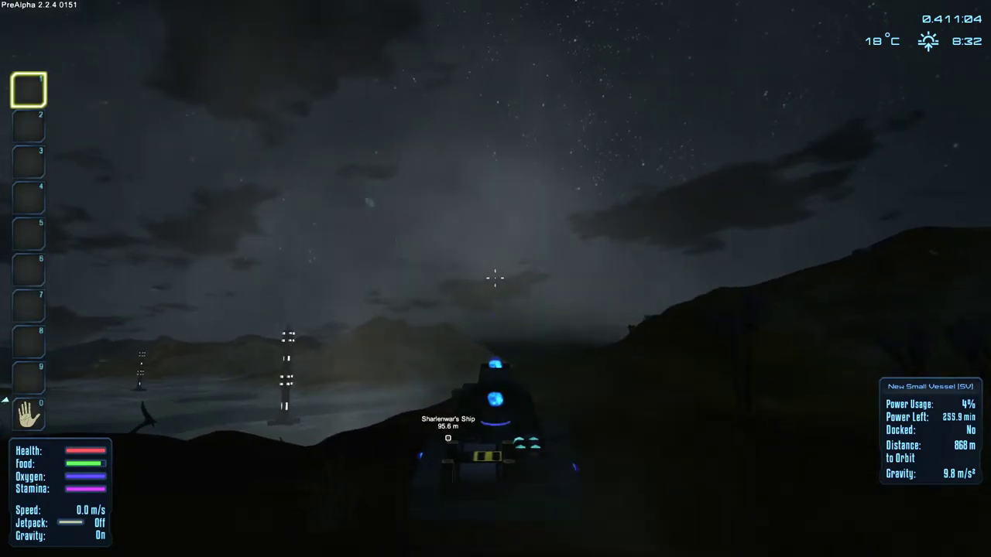
{"action": "key", "text": "y"}
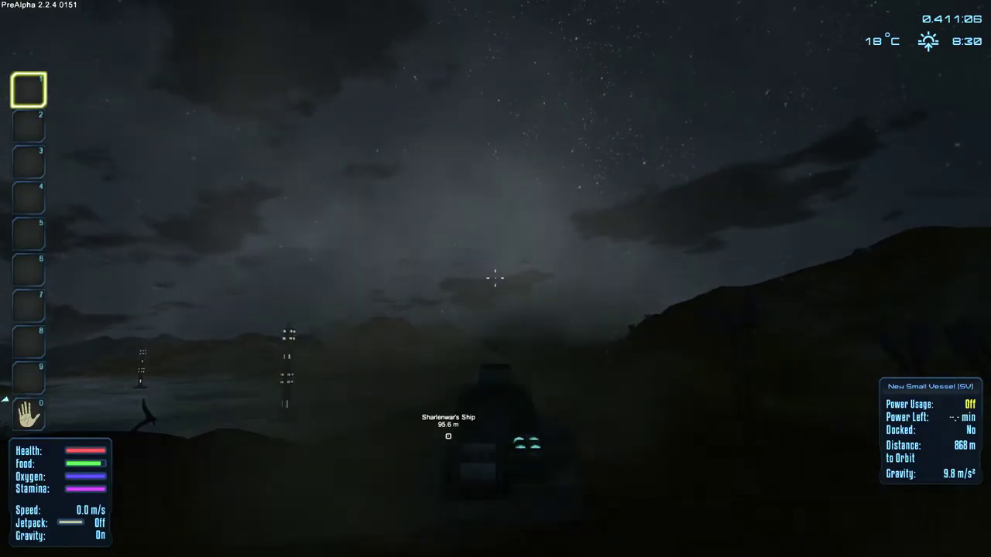
- Climb out of the vessel and walk uphill to about 18 m from Sharlenwar's Ship
{"action": "key", "text": "f"}
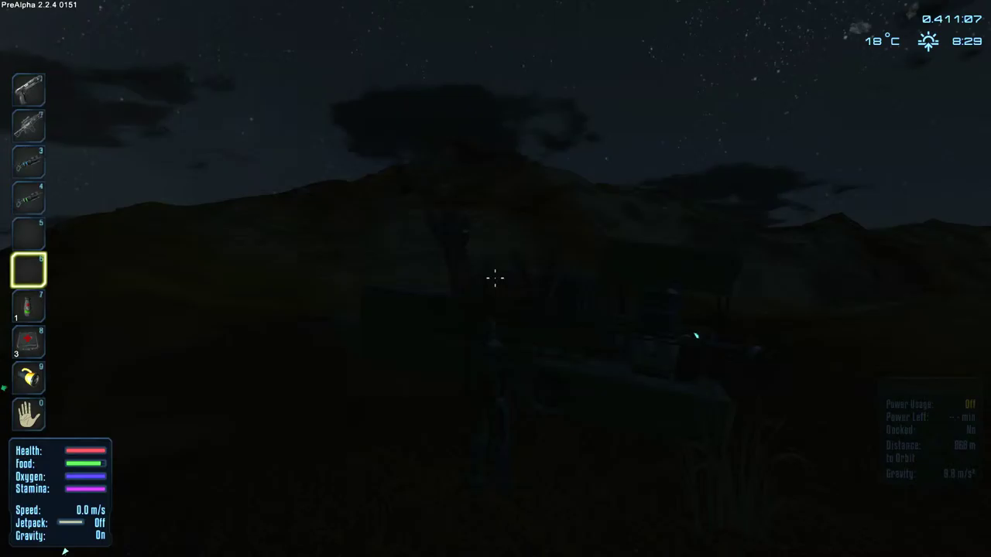
{"action": "left_click_drag", "start_coordinate": [496, 278], "coordinate": [387, 294]}
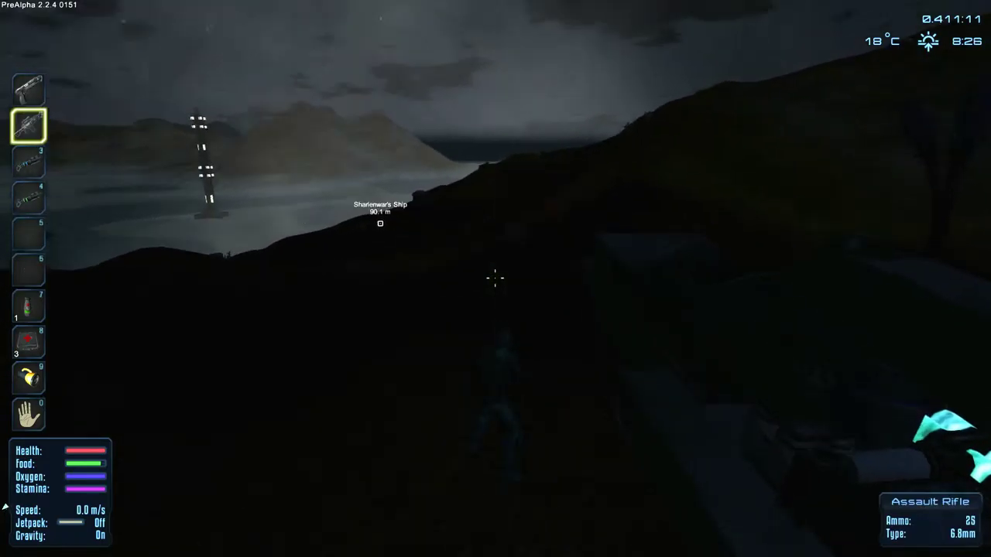
{"action": "key", "text": "w"}
{"action": "key", "text": "w"}
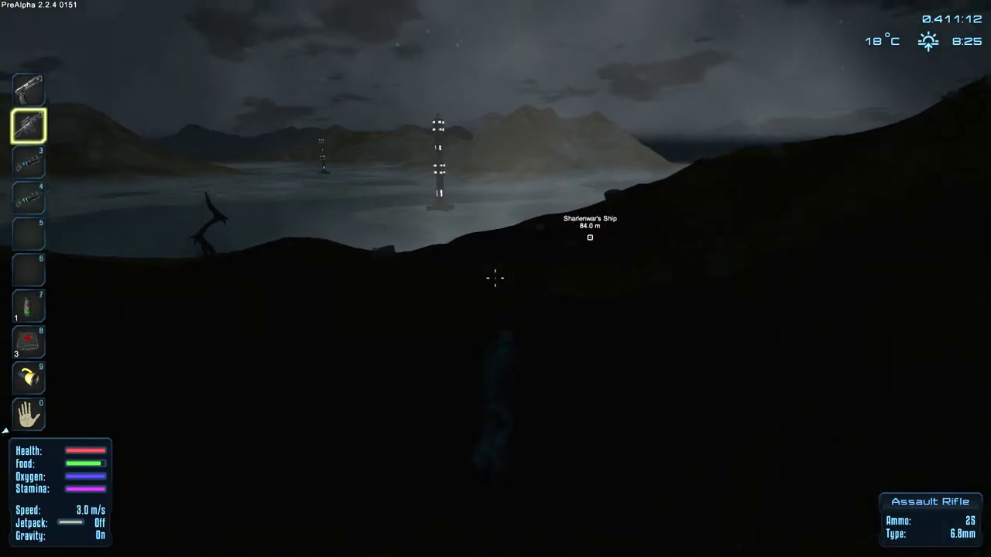
{"action": "key", "text": "w"}
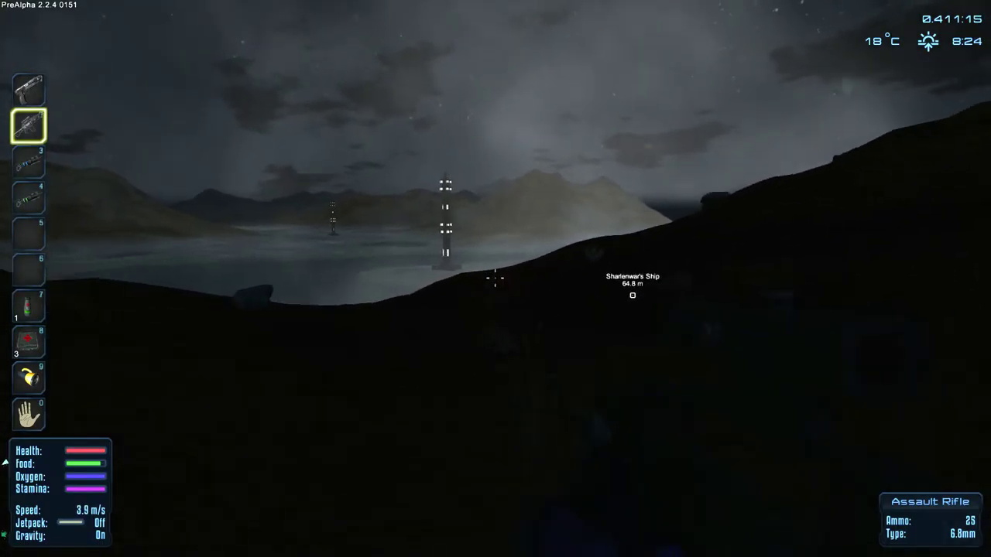
{"action": "key", "text": "w"}
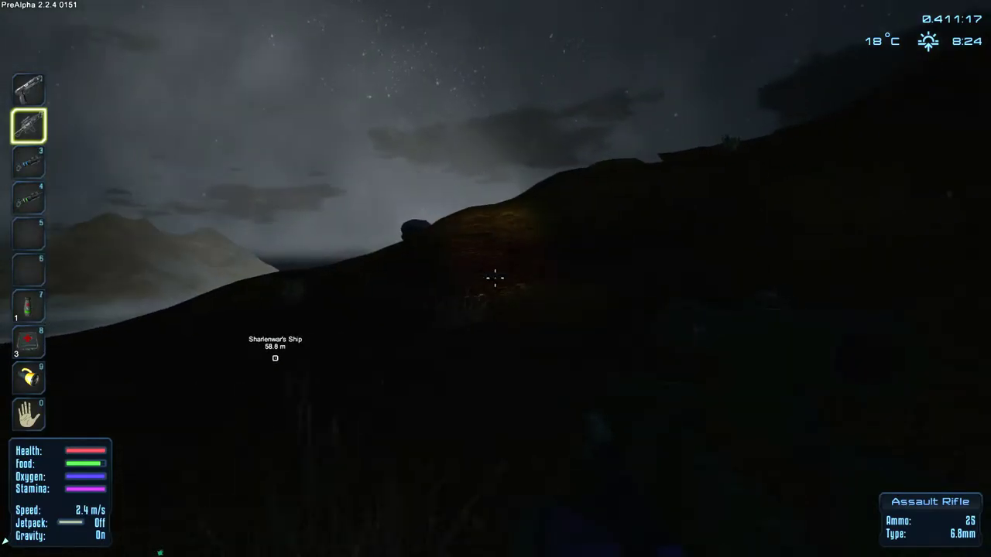
{"action": "key", "text": "w"}
{"action": "key", "text": "w"}
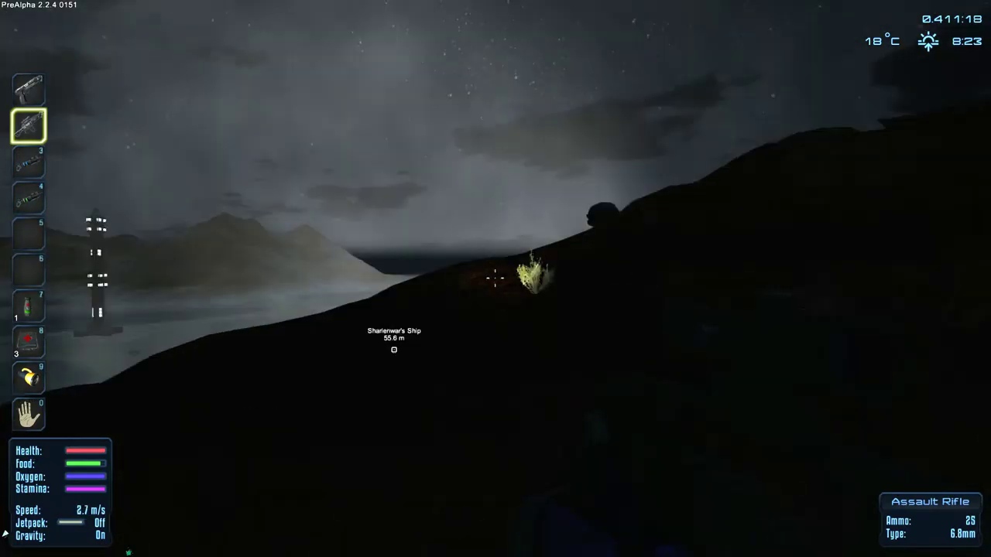
{"action": "key", "text": "w"}
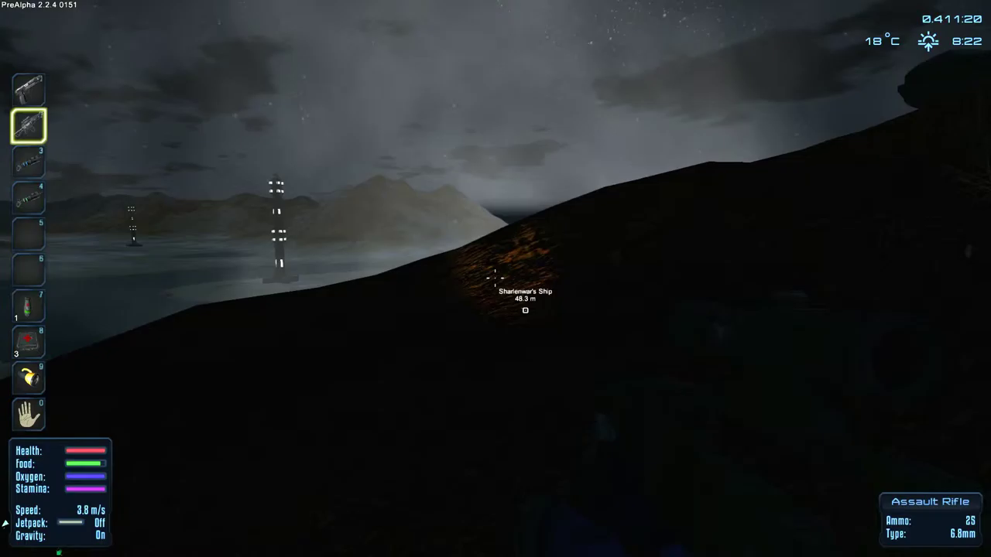
{"action": "key", "text": "w"}
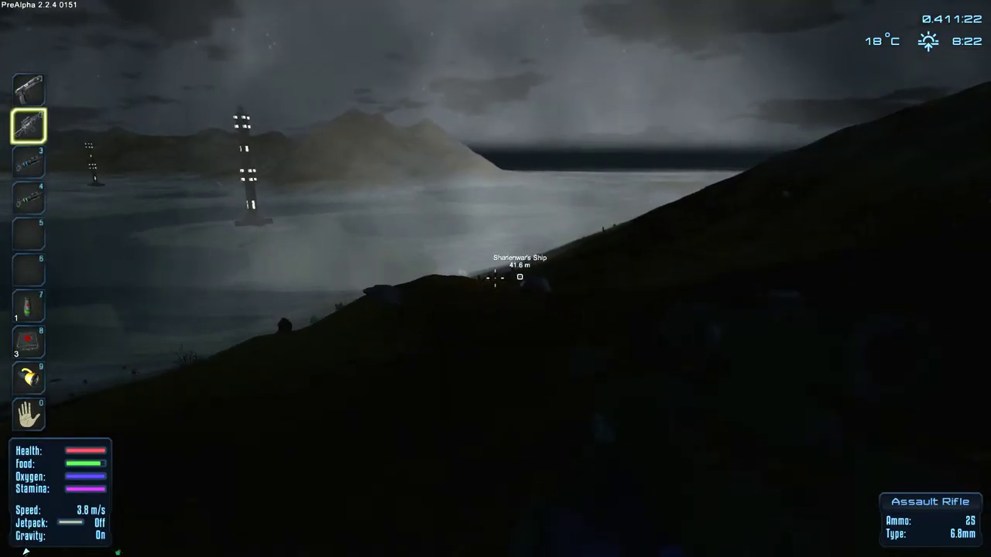
{"action": "key", "text": "w"}
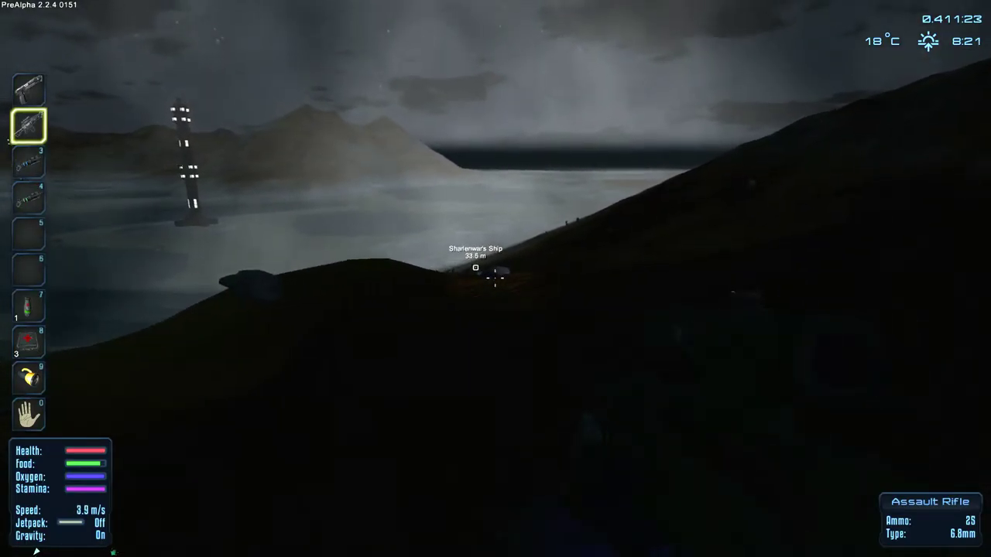
{"action": "key", "text": "w"}
{"action": "key", "text": "w"}
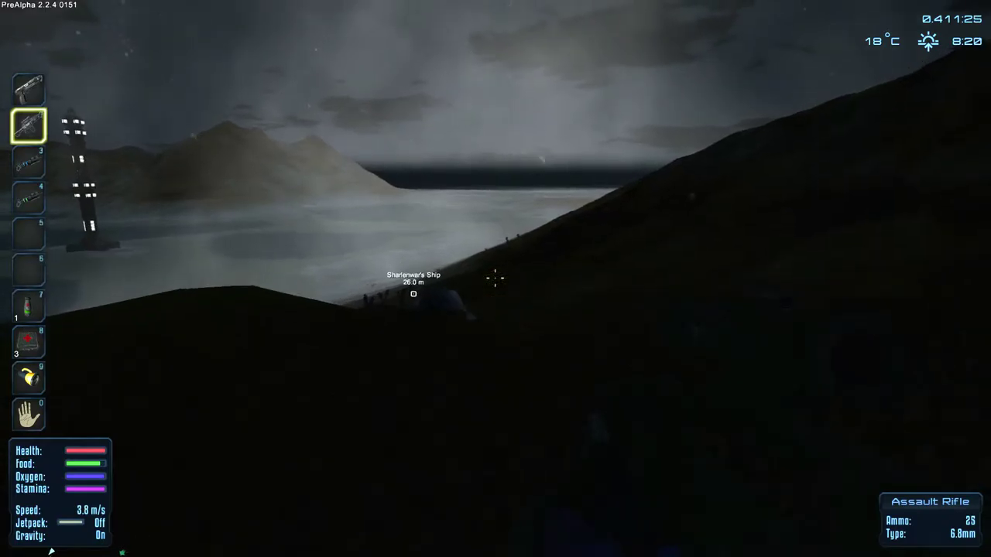
{"action": "key", "text": "w"}
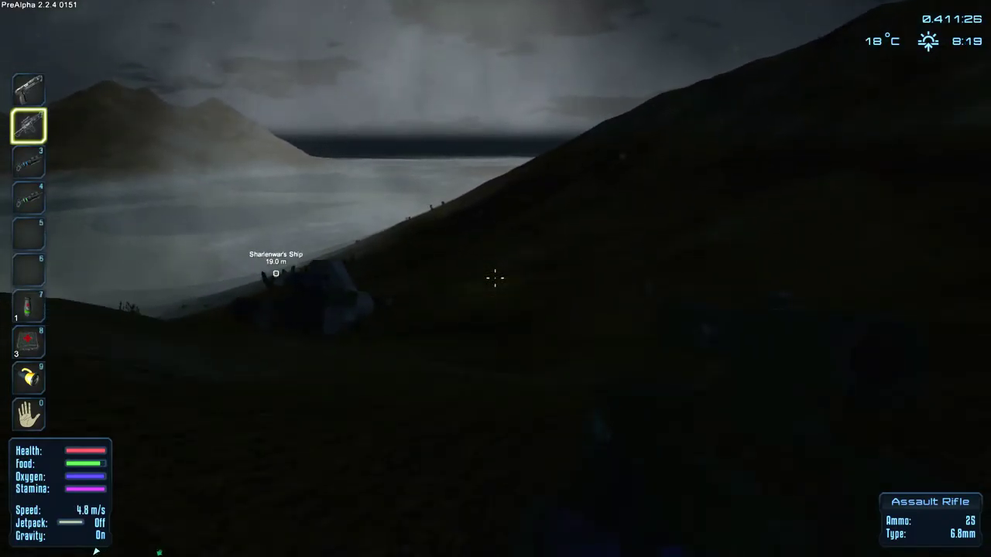
{"action": "left_click", "coordinate": [494, 278]}
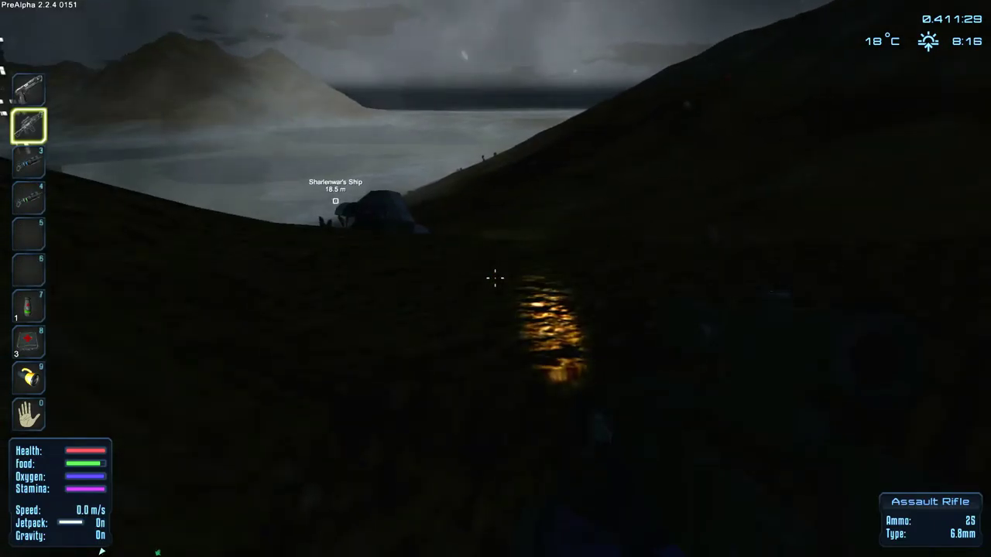
- Move around the wreck and stop beside the crashed ship's fridge
{"action": "key", "text": "w"}
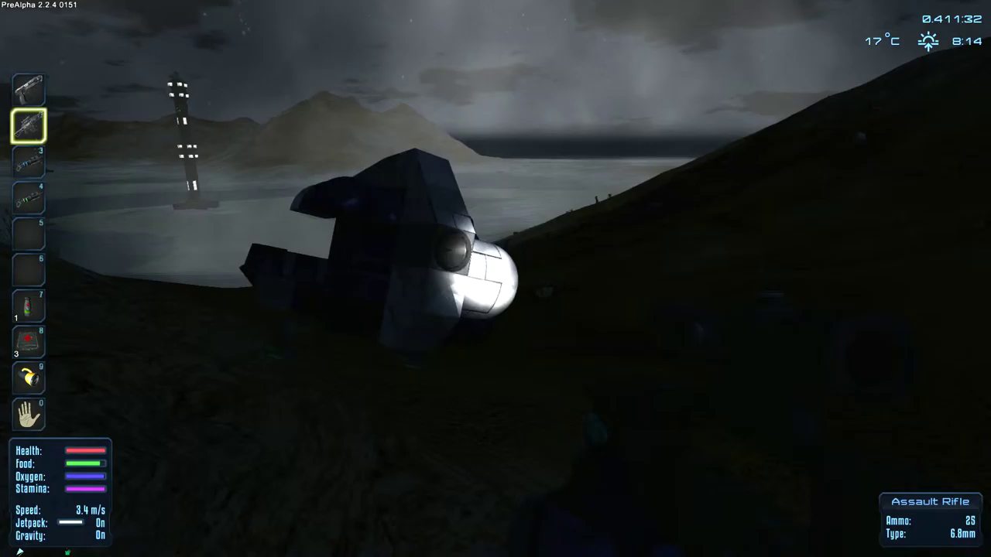
{"action": "left_click", "coordinate": [496, 279]}
{"action": "key", "text": "w"}
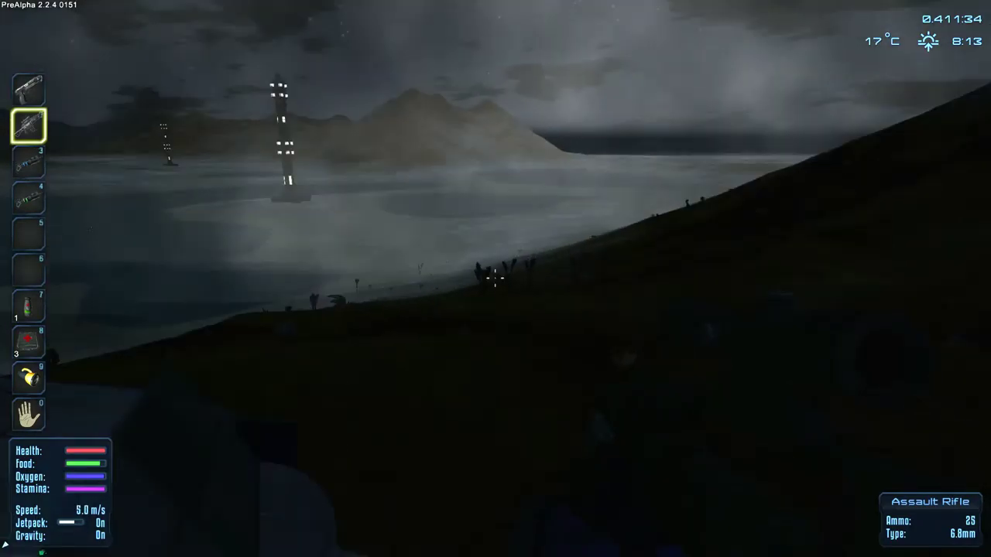
{"action": "key", "text": "w"}
{"action": "key", "text": "w"}
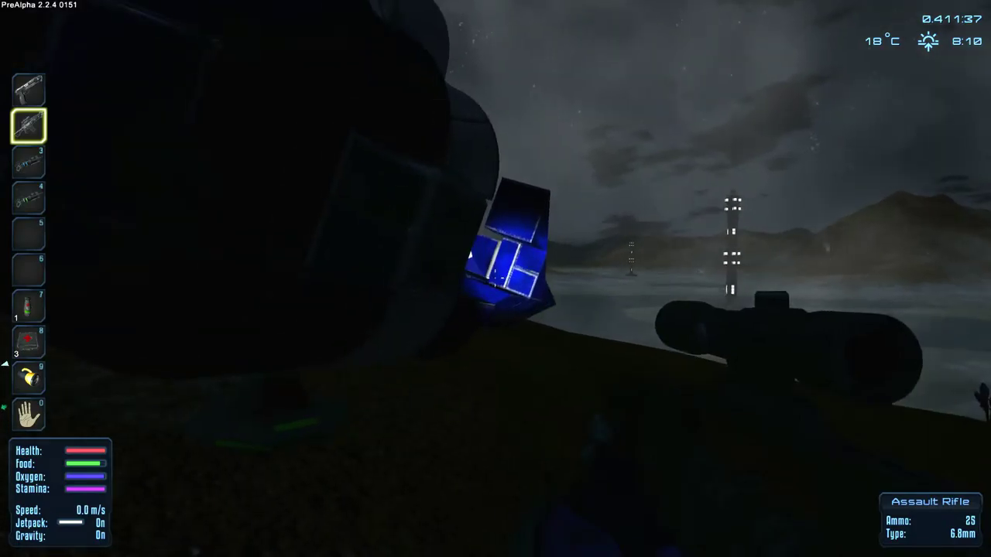
{"action": "key", "text": "w"}
{"action": "key", "text": "w"}
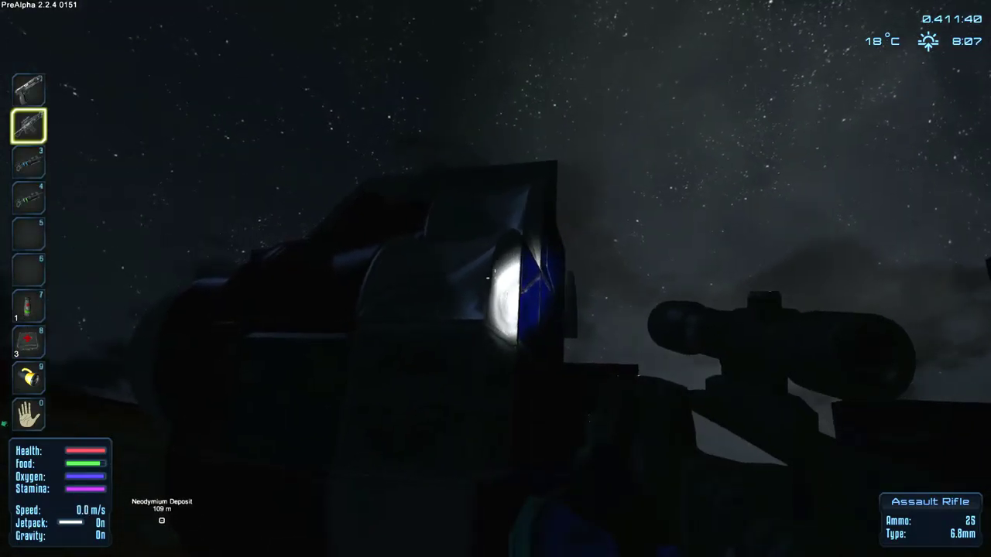
{"action": "key", "text": "w"}
{"action": "key", "text": "w"}
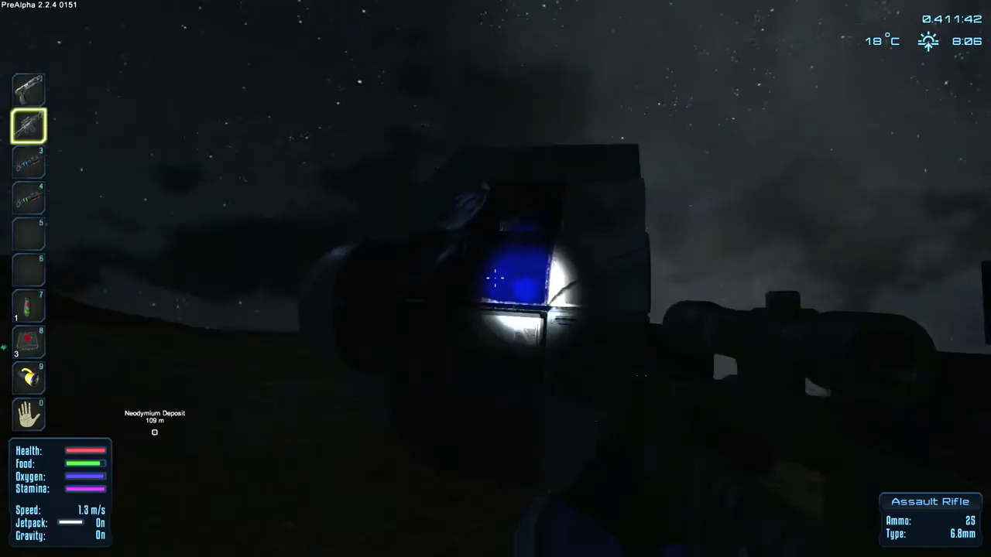
{"action": "key", "text": "w"}
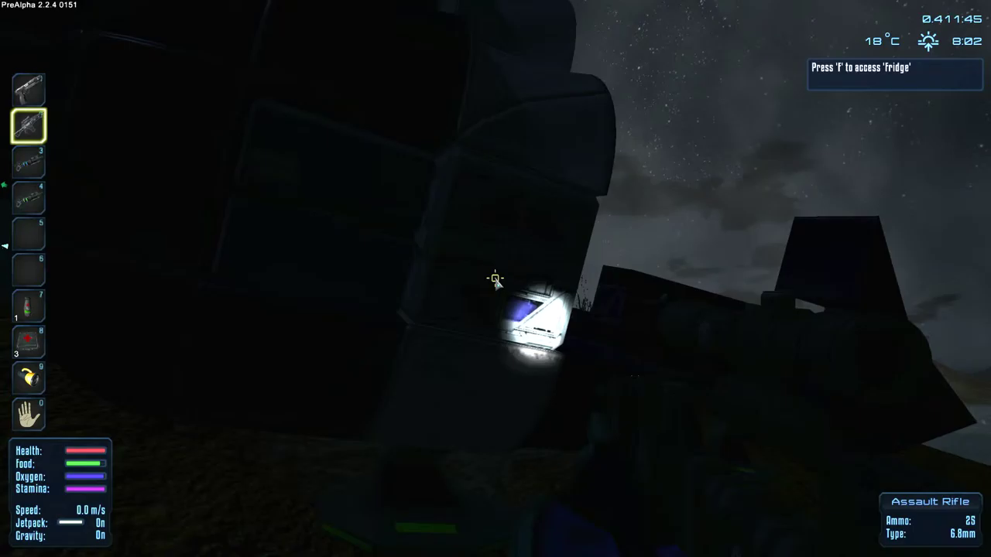
- Check the contents of the wreck's fridge and Cargo Box
{"action": "key", "text": "f"}
{"action": "key", "text": "Escape"}
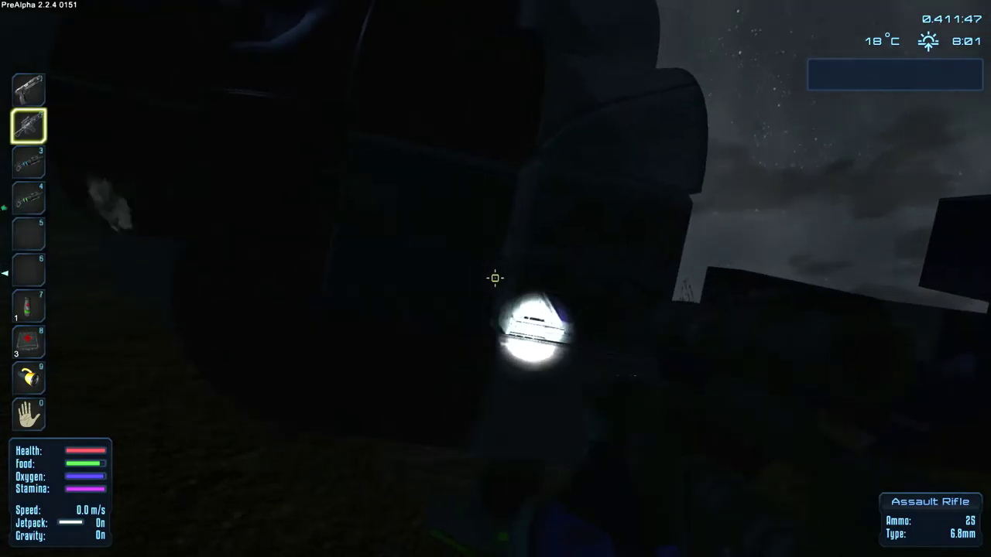
{"action": "key", "text": "f"}
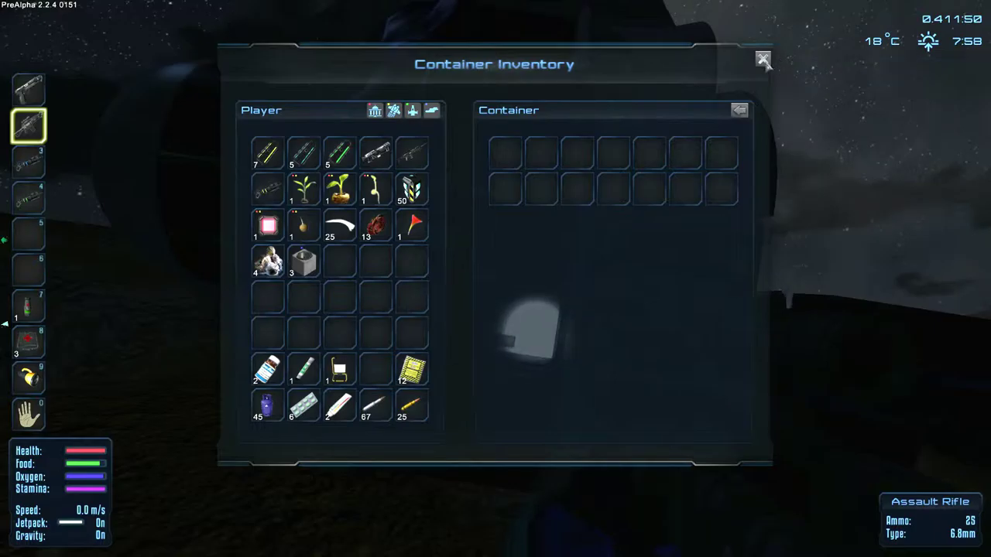
{"action": "key", "text": "Escape"}
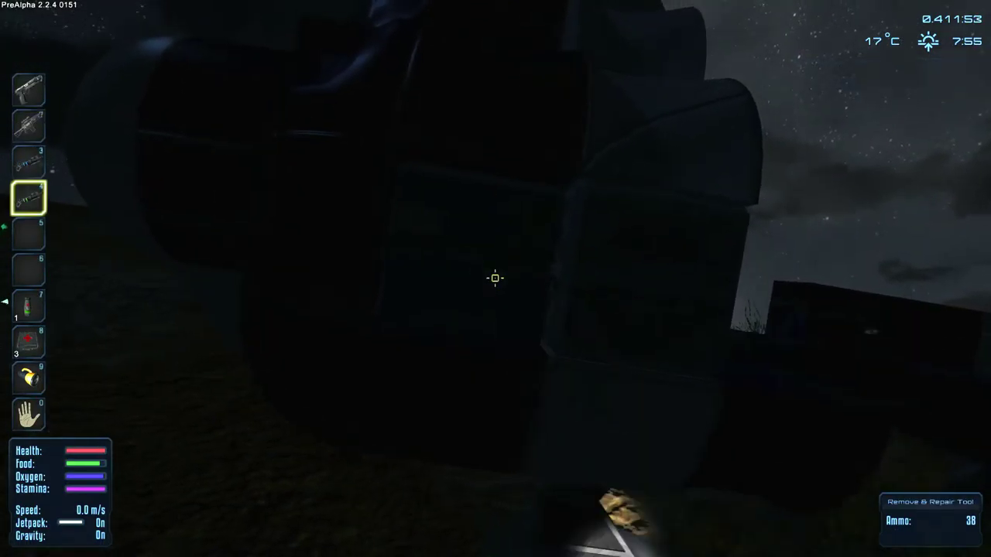
- Equip the Remove & Repair Tool and dismantle the fridge and blue hull blocks
{"action": "key", "text": "4"}
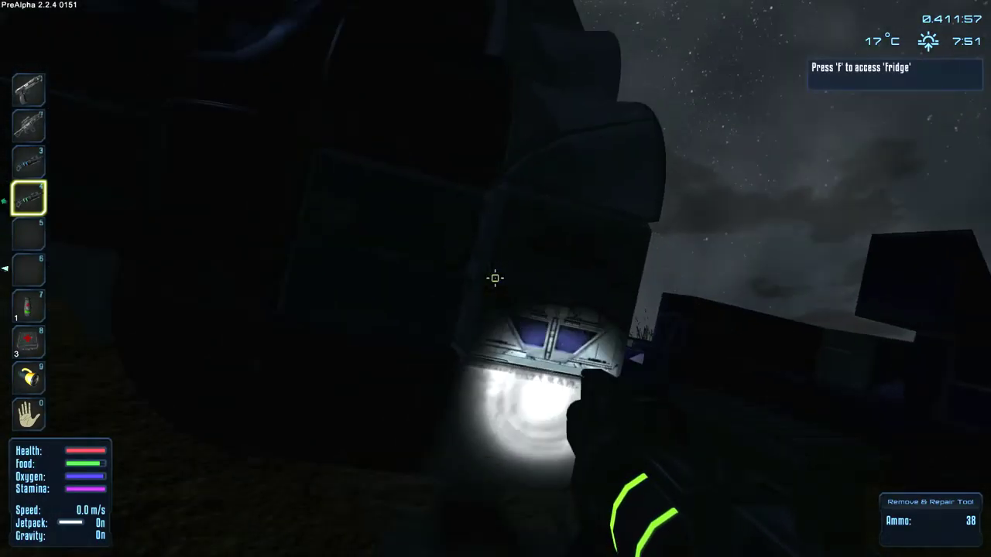
{"action": "left_click", "coordinate": [496, 278]}
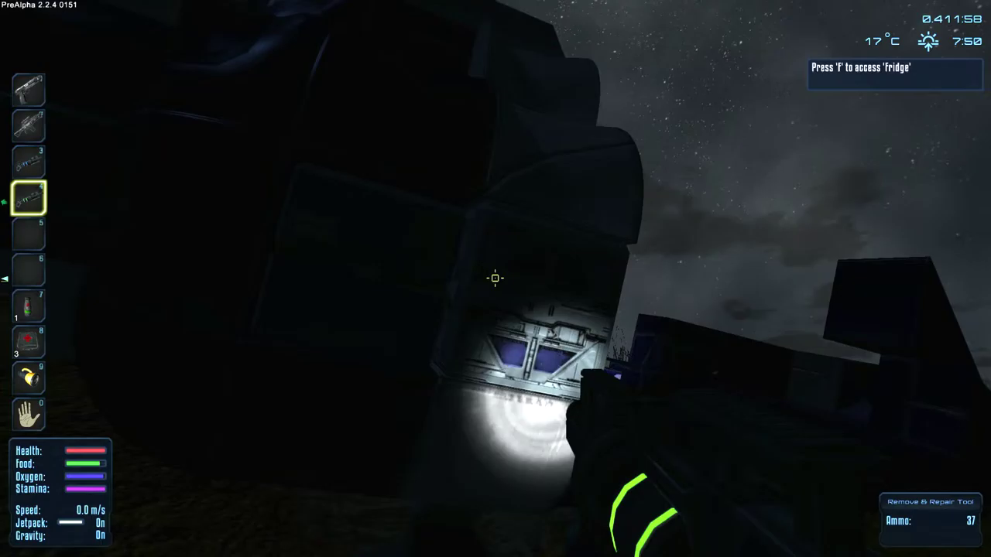
{"action": "left_click", "coordinate": [495, 277]}
{"action": "left_click", "coordinate": [495, 278]}
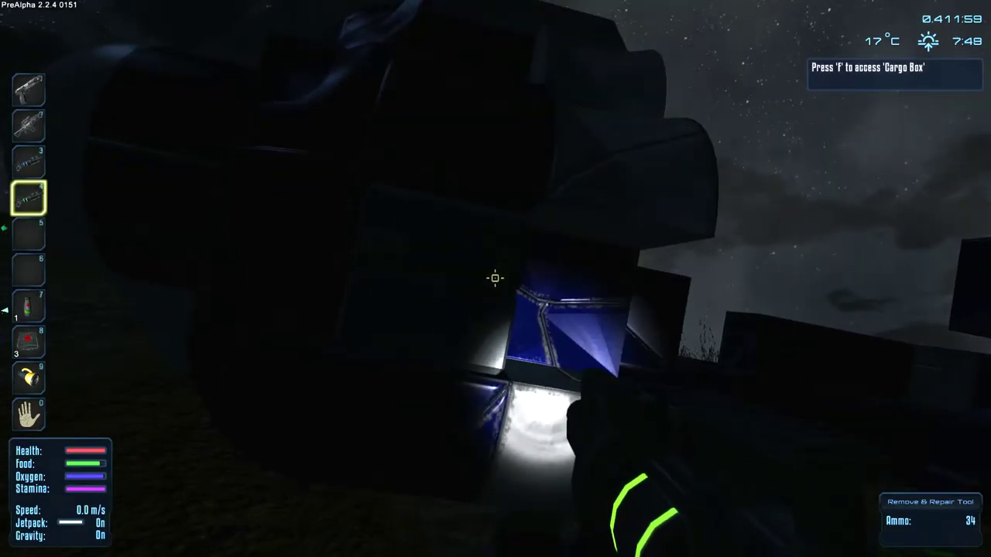
{"action": "left_click", "coordinate": [496, 278]}
{"action": "left_click", "coordinate": [495, 278]}
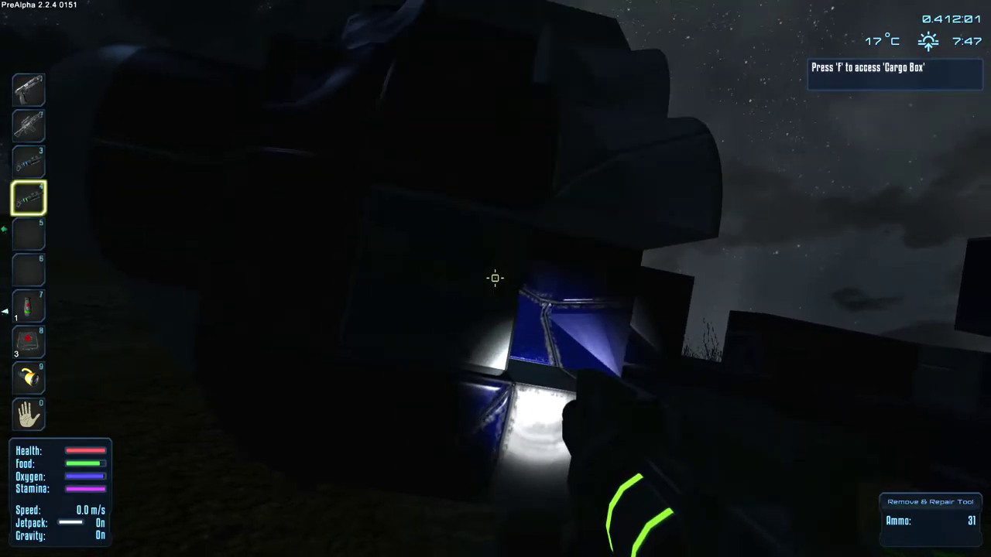
{"action": "left_click", "coordinate": [496, 278]}
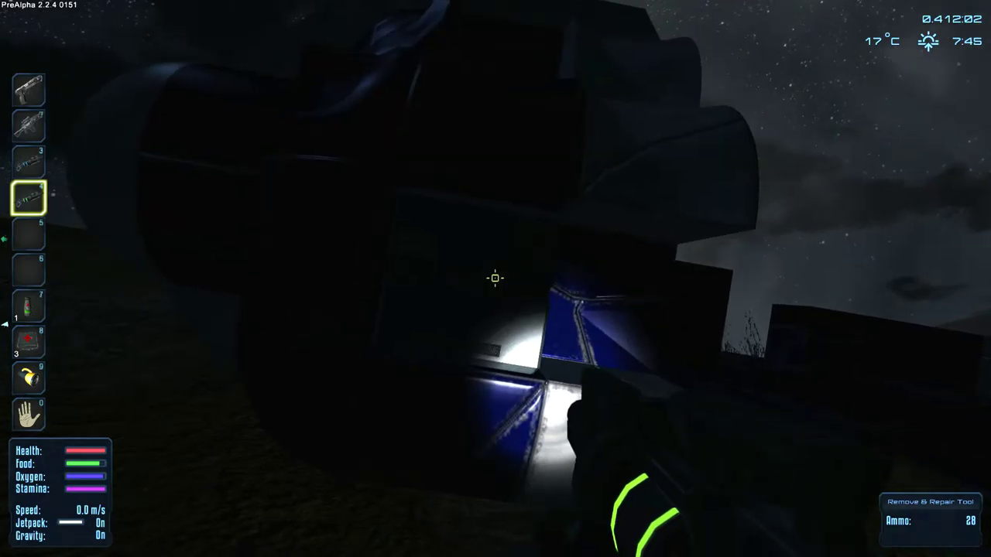
{"action": "left_click", "coordinate": [496, 278]}
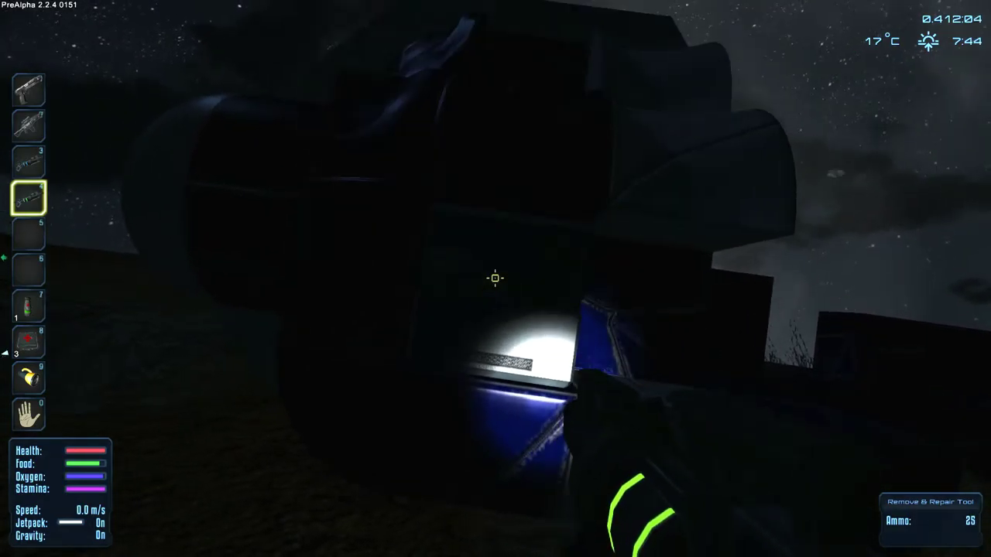
{"action": "left_click", "coordinate": [495, 277]}
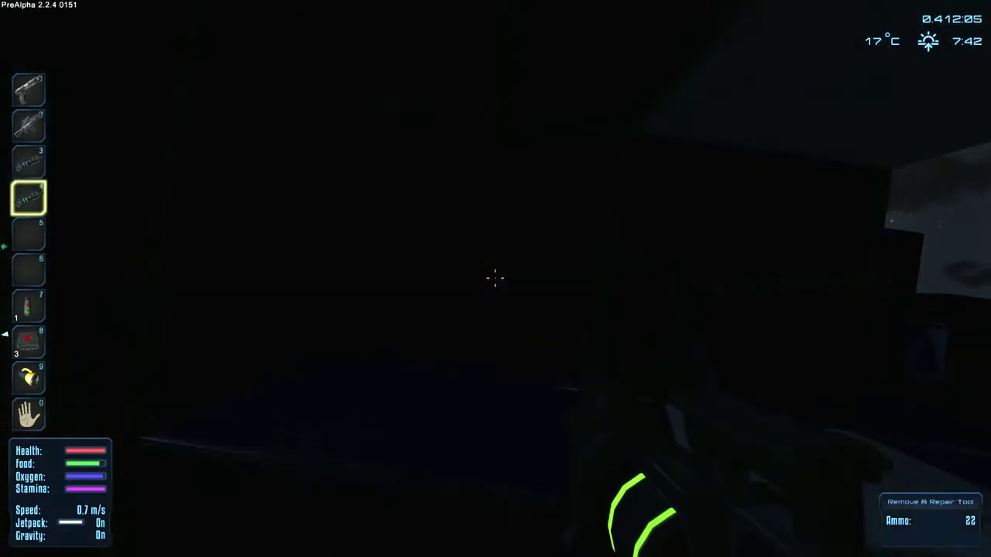
{"action": "left_click", "coordinate": [495, 277]}
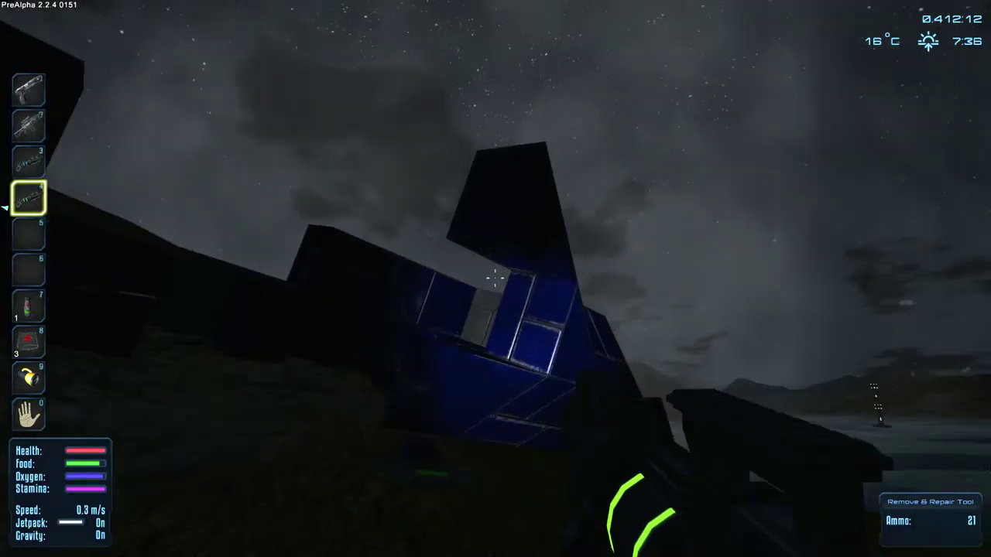
- Strip the upper blue blocks off the wreck's nose
{"action": "left_click", "coordinate": [495, 278]}
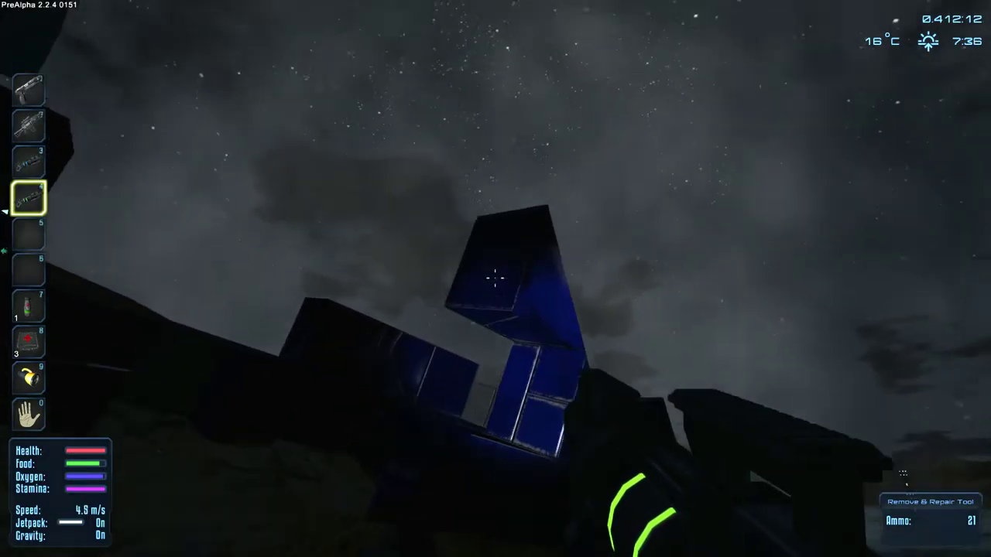
{"action": "left_click", "coordinate": [494, 277]}
{"action": "left_click", "coordinate": [494, 277]}
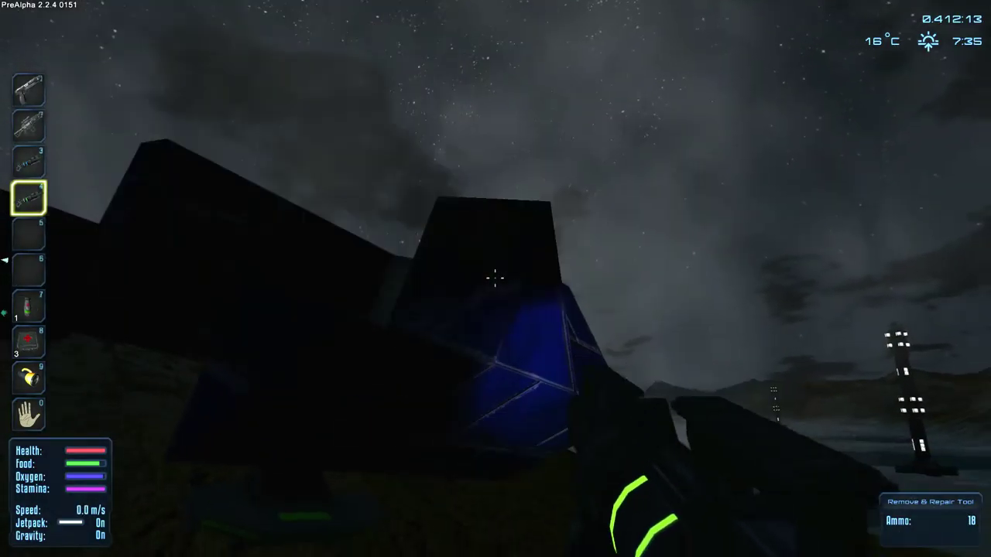
{"action": "left_click", "coordinate": [494, 277]}
{"action": "left_click", "coordinate": [495, 277]}
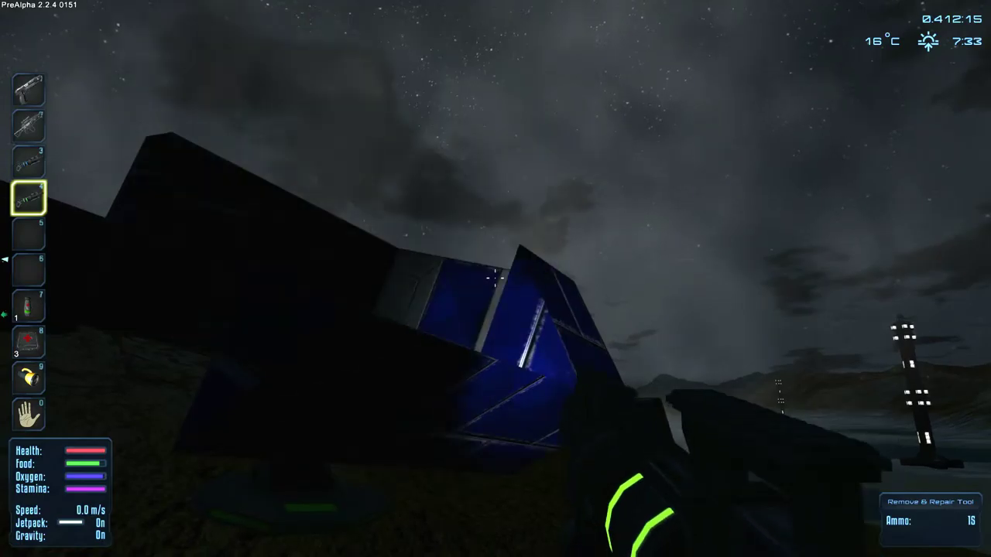
{"action": "left_click", "coordinate": [495, 277]}
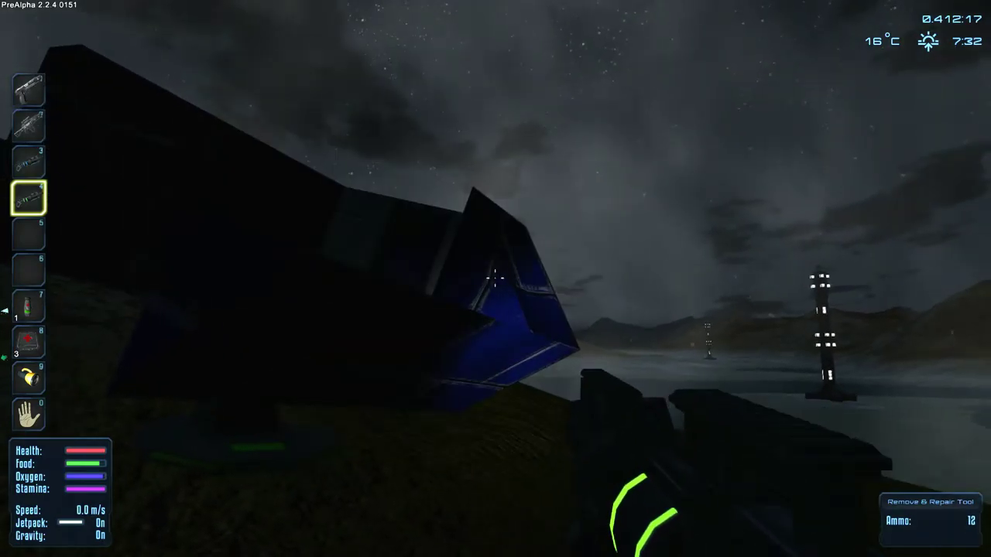
- Keep cutting into the ship's blue section until the tool's ammo reaches 0
{"action": "left_click", "coordinate": [496, 279]}
{"action": "left_click", "coordinate": [496, 278]}
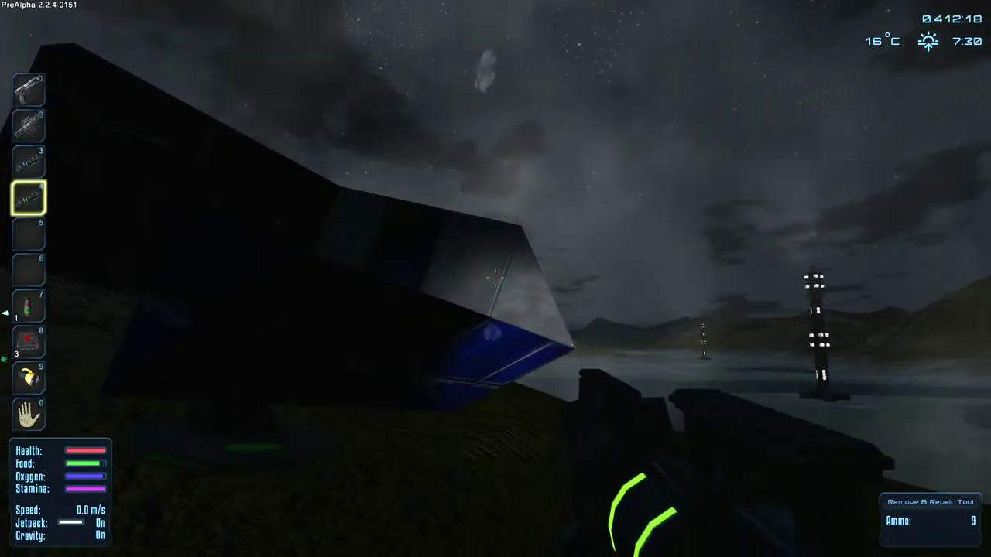
{"action": "left_click", "coordinate": [495, 279]}
{"action": "left_click", "coordinate": [496, 279]}
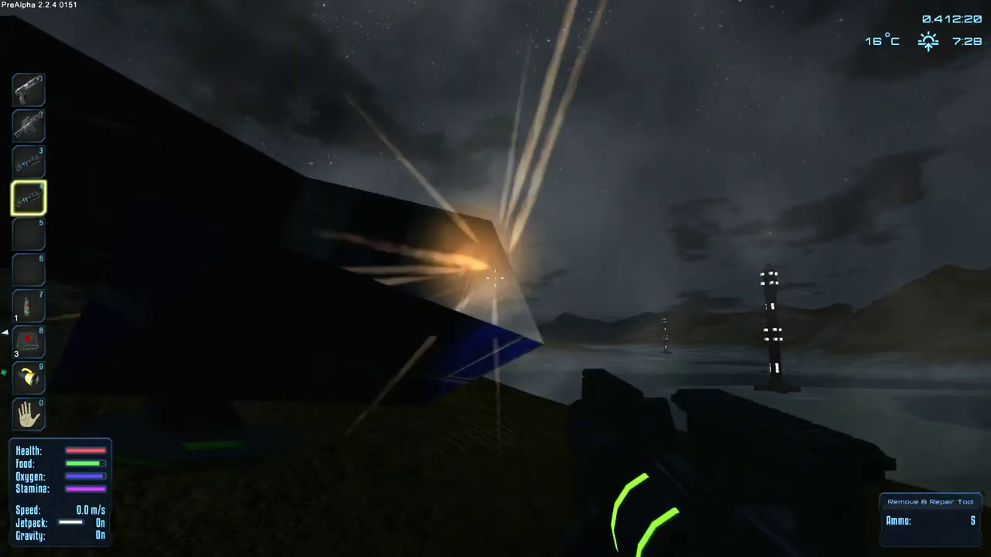
{"action": "left_click", "coordinate": [495, 279]}
{"action": "left_click", "coordinate": [496, 279]}
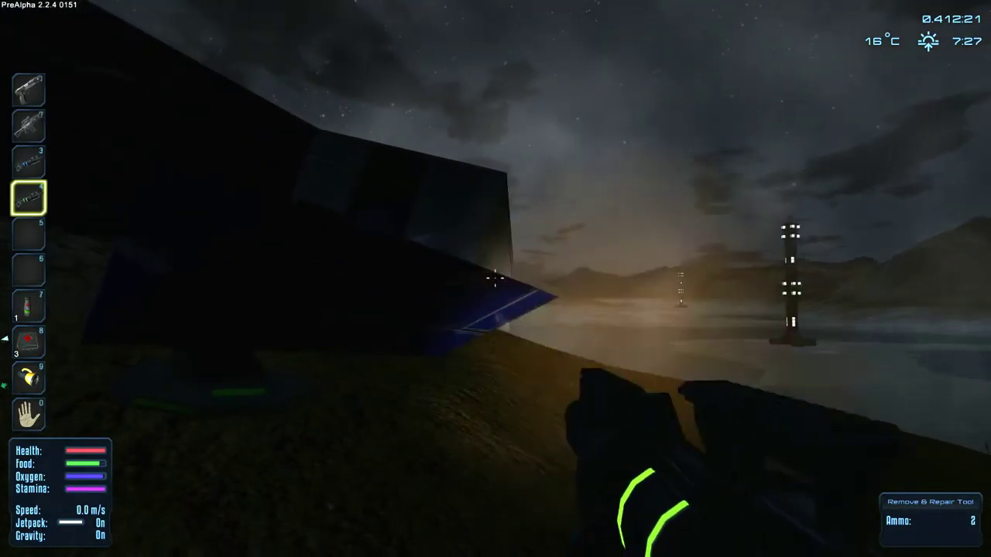
{"action": "left_click", "coordinate": [495, 279]}
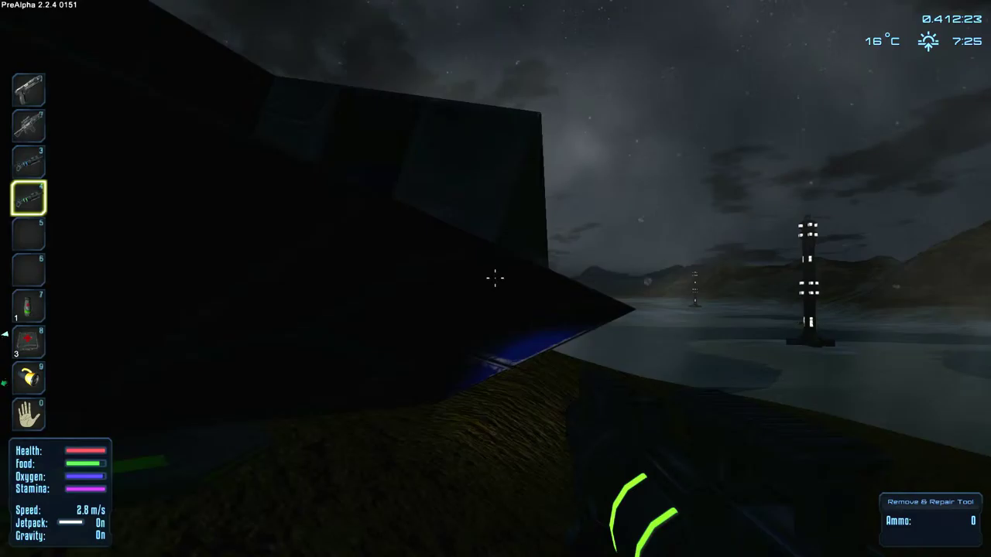
- Head off from the wreck toward the vessel, toggling the flashlight, and equip the assault rifle
{"action": "key", "text": "w"}
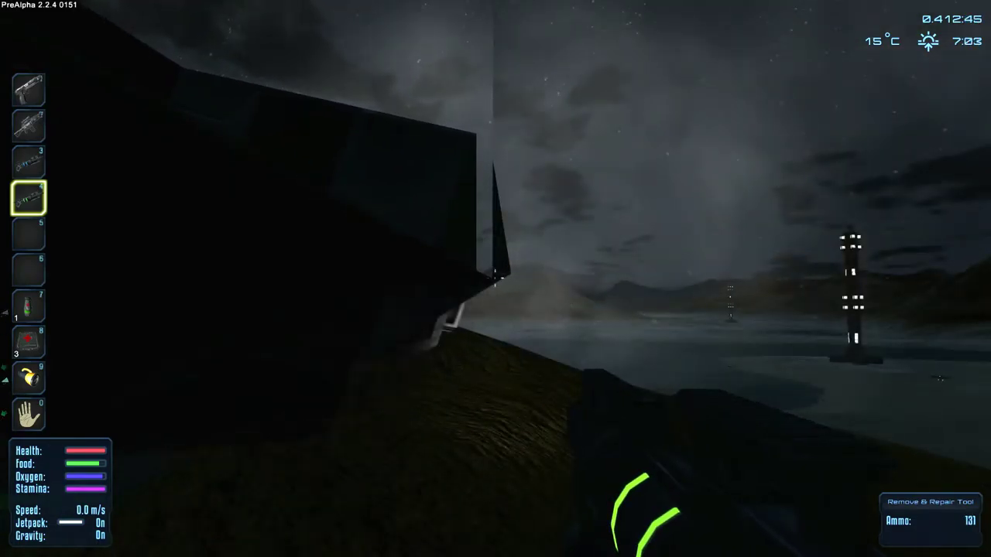
{"action": "left_click", "coordinate": [496, 279]}
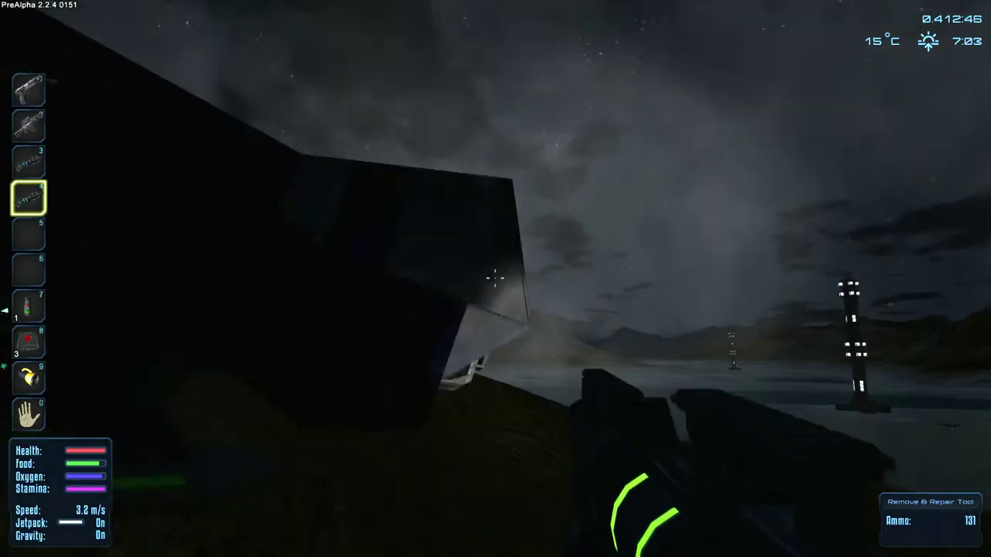
{"action": "key", "text": "w"}
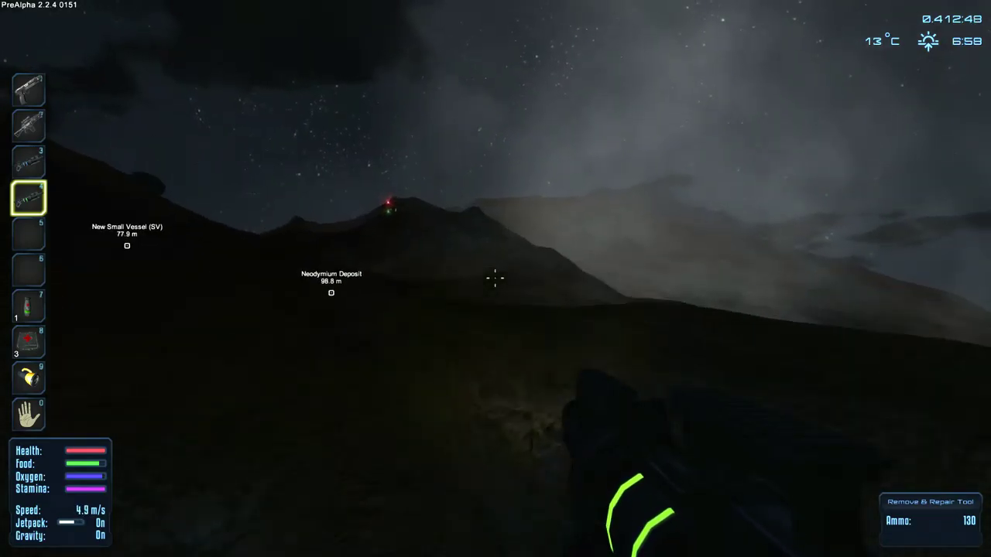
{"action": "key", "text": "f"}
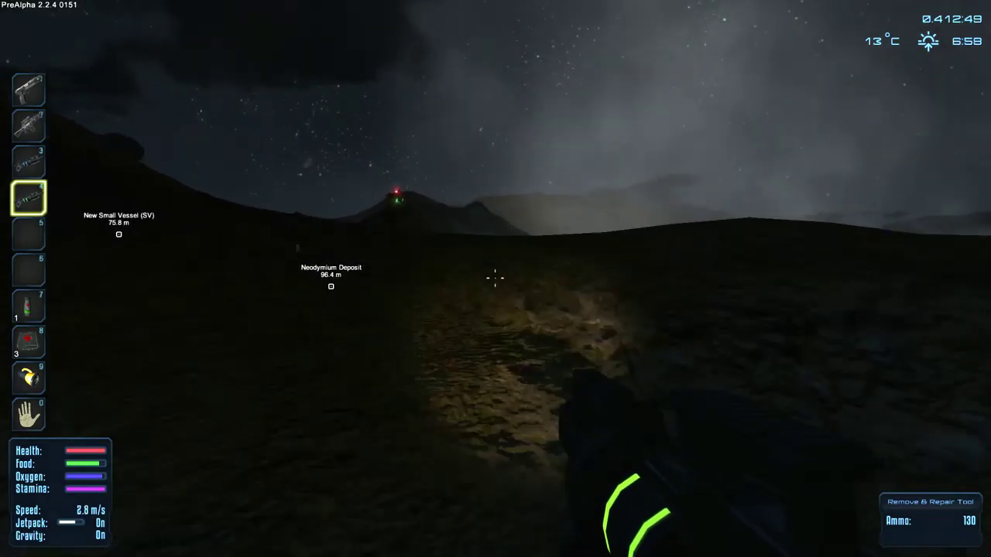
{"action": "key", "text": "f"}
{"action": "key", "text": "2"}
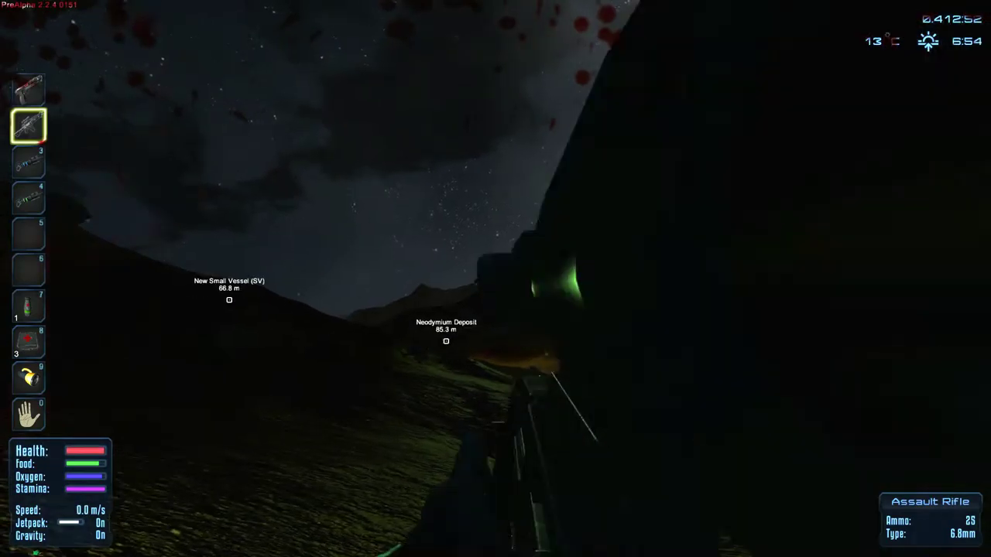
- Fire scoped bursts at the attacking Minigun Drone while moving
{"action": "right_click", "coordinate": [496, 279]}
{"action": "left_click", "coordinate": [495, 279]}
{"action": "left_click", "coordinate": [496, 279]}
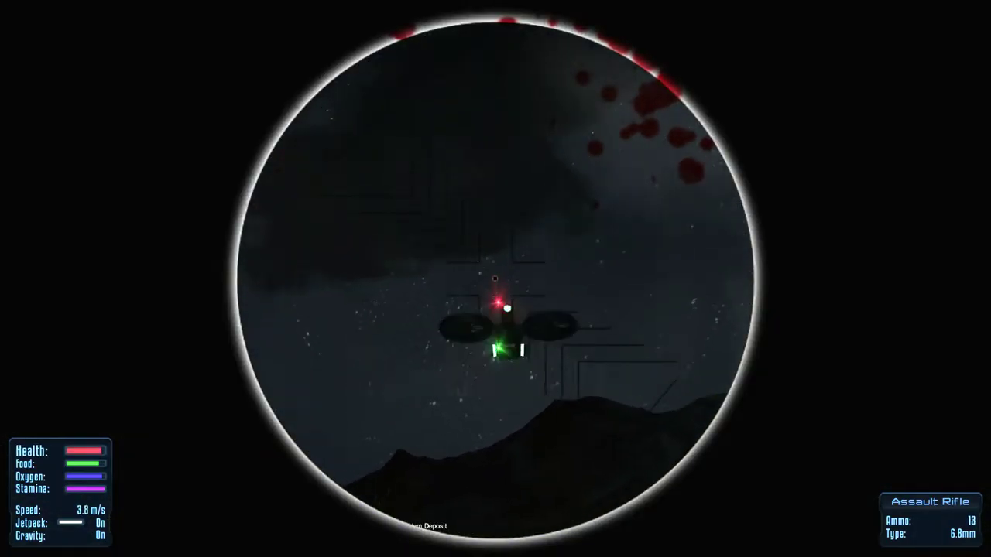
{"action": "left_click", "coordinate": [495, 279]}
{"action": "left_click", "coordinate": [495, 279]}
{"action": "left_click", "coordinate": [495, 278]}
{"action": "right_click", "coordinate": [495, 278]}
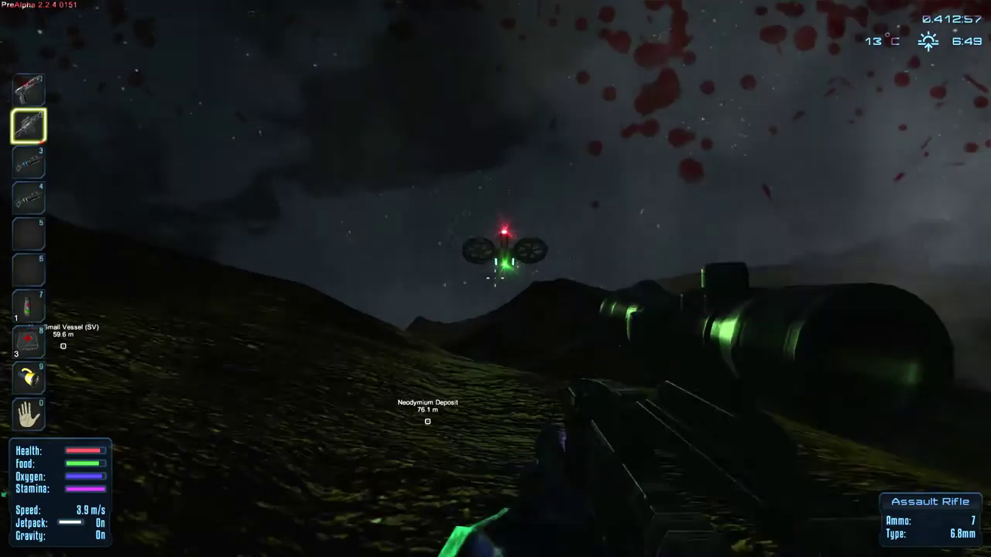
{"action": "key", "text": "w"}
{"action": "right_click", "coordinate": [496, 279]}
{"action": "left_click", "coordinate": [496, 279]}
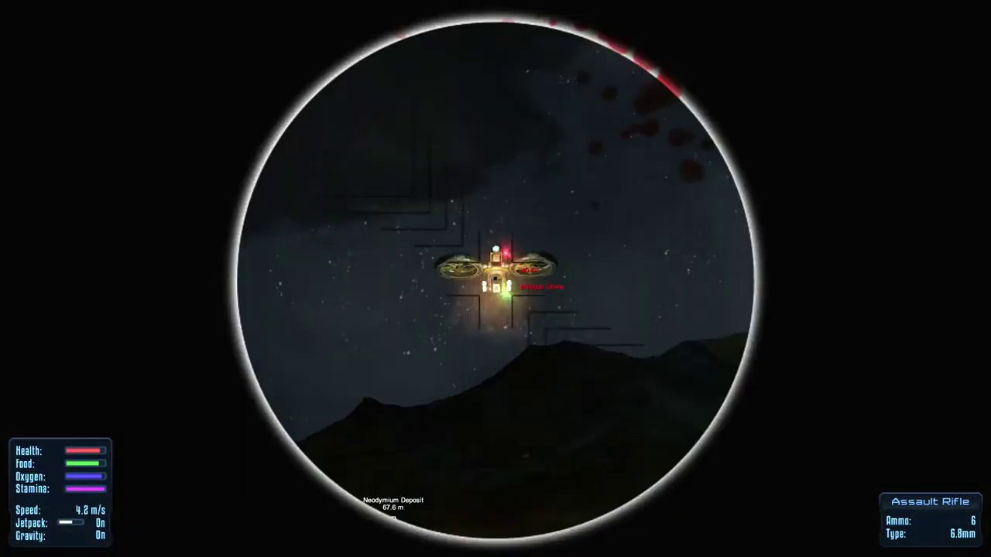
{"action": "left_click", "coordinate": [495, 279]}
{"action": "left_click", "coordinate": [495, 279]}
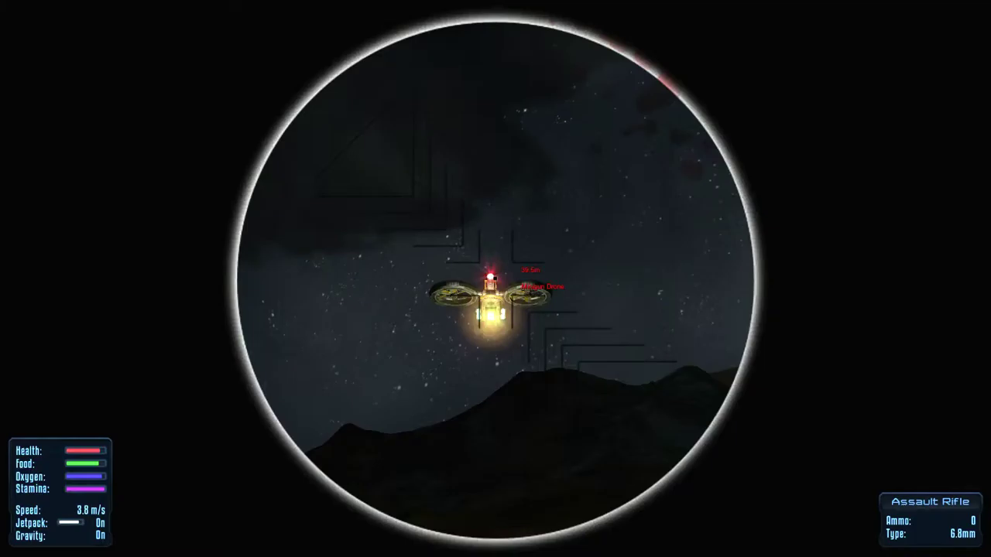
{"action": "right_click", "coordinate": [495, 278]}
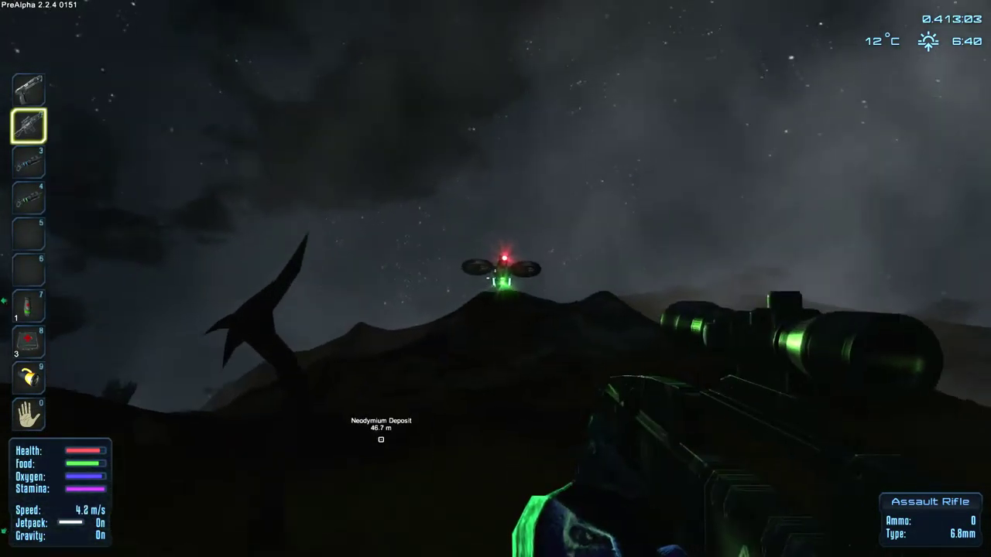
- Reload the assault rifle and shoot the Minigun Drone down
{"action": "key", "text": "r"}
{"action": "right_click", "coordinate": [495, 278]}
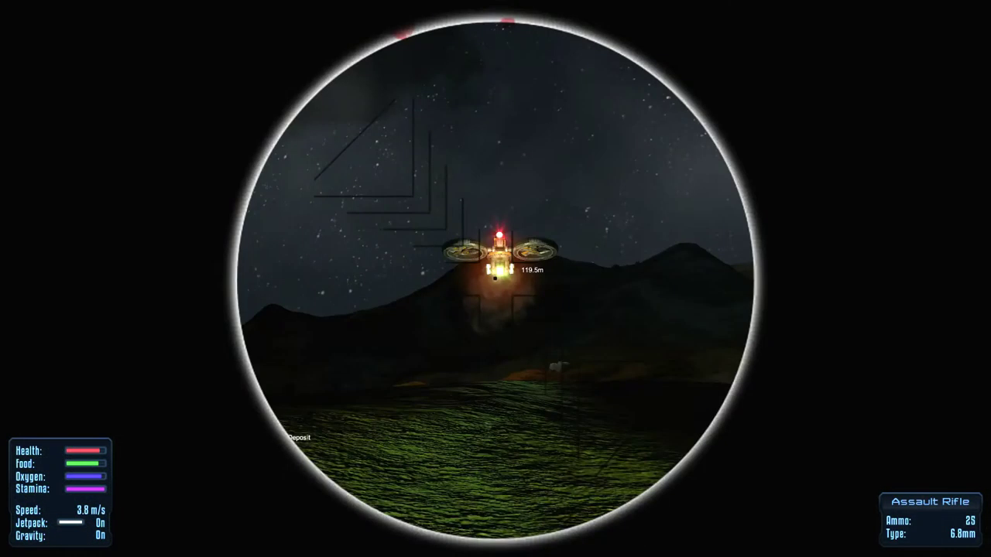
{"action": "left_click", "coordinate": [496, 279]}
{"action": "left_click", "coordinate": [495, 279]}
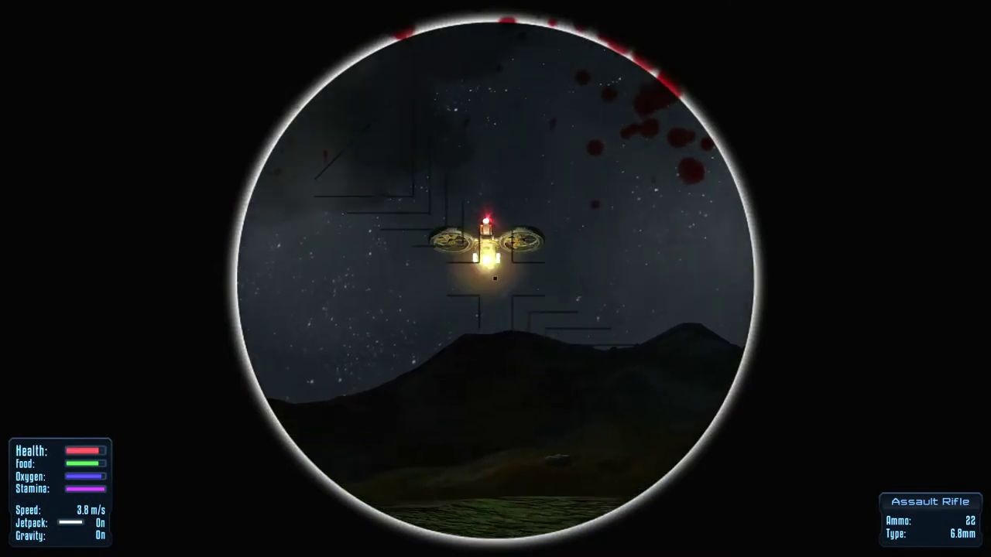
{"action": "left_click", "coordinate": [495, 279]}
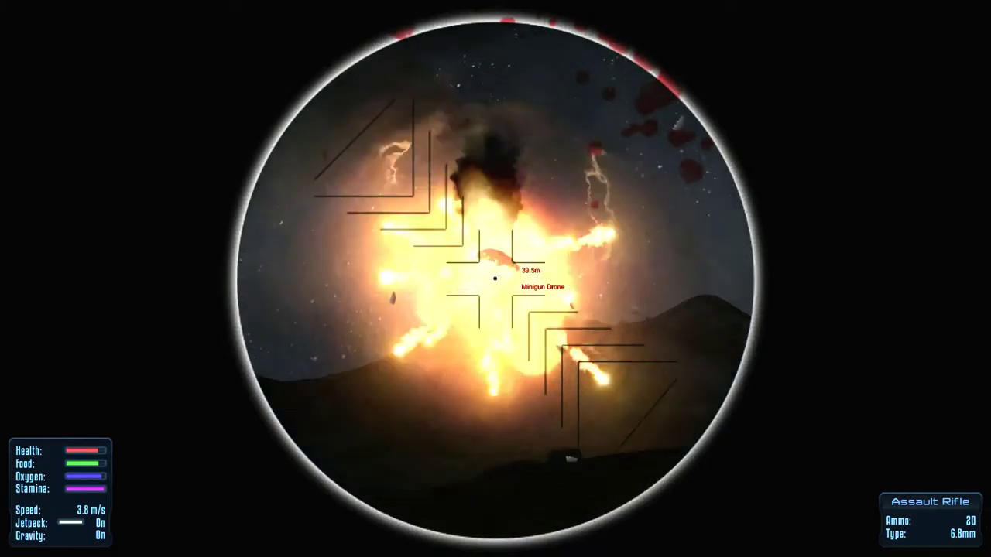
{"action": "right_click", "coordinate": [495, 278]}
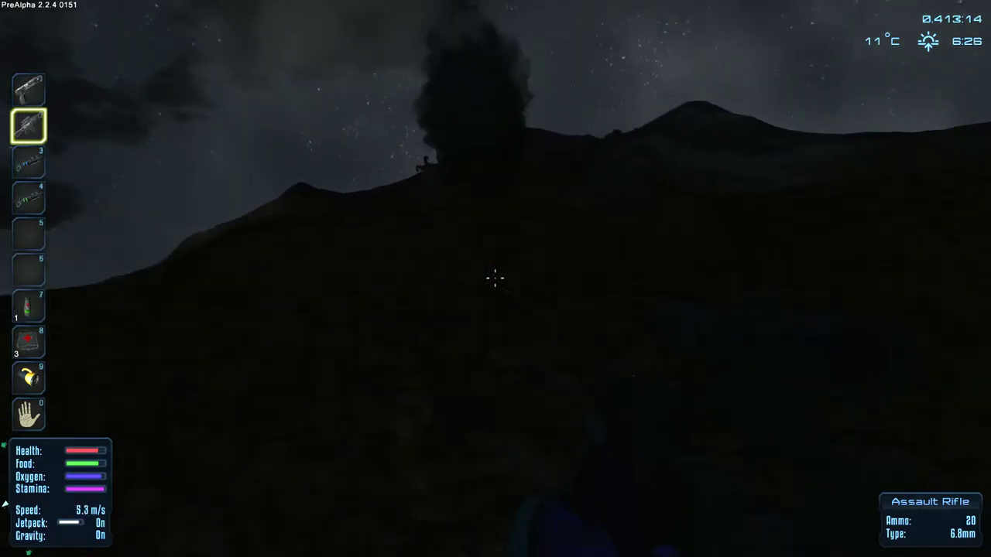
- Open and close the downed drone's Container Inventory, then walk back toward the vessel
{"action": "key", "text": "w"}
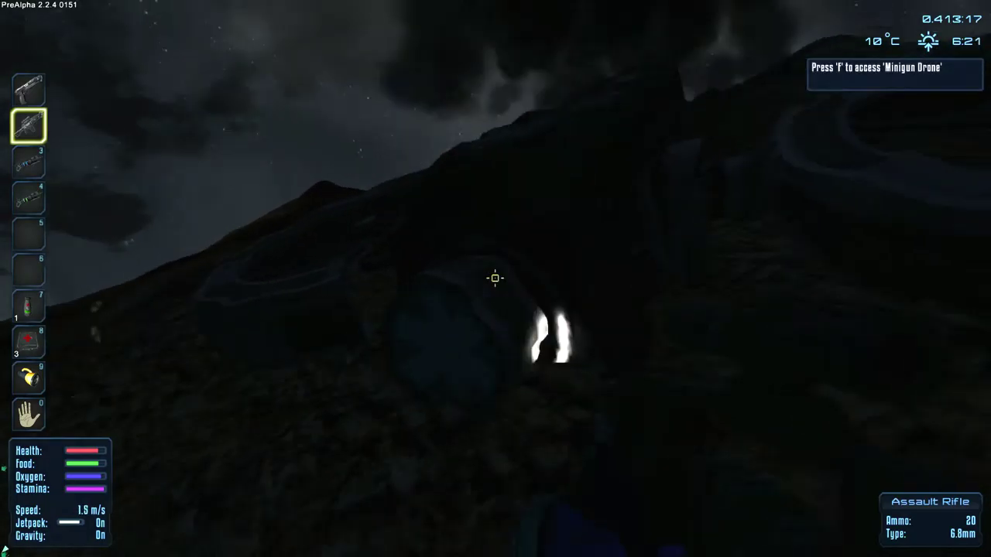
{"action": "key", "text": "f"}
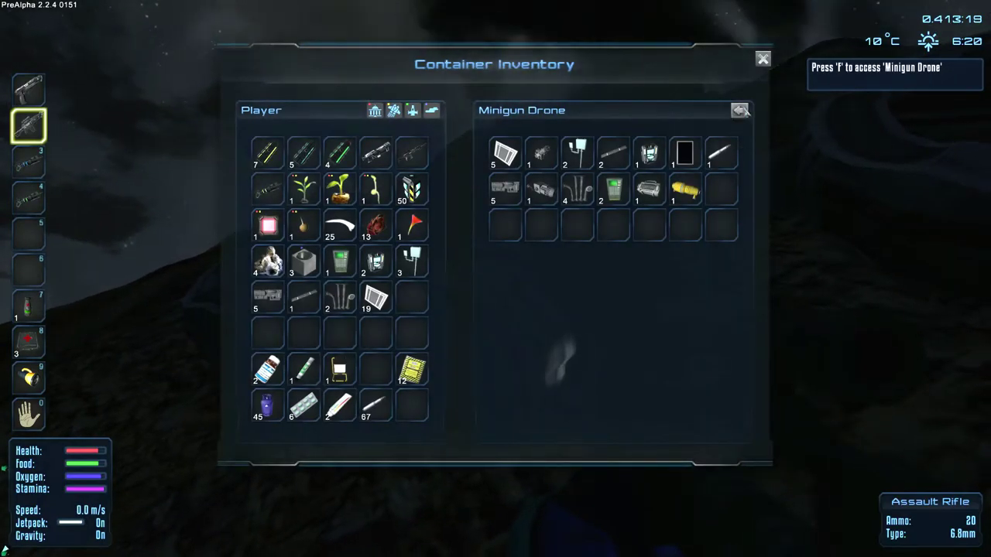
{"action": "key", "text": "Escape"}
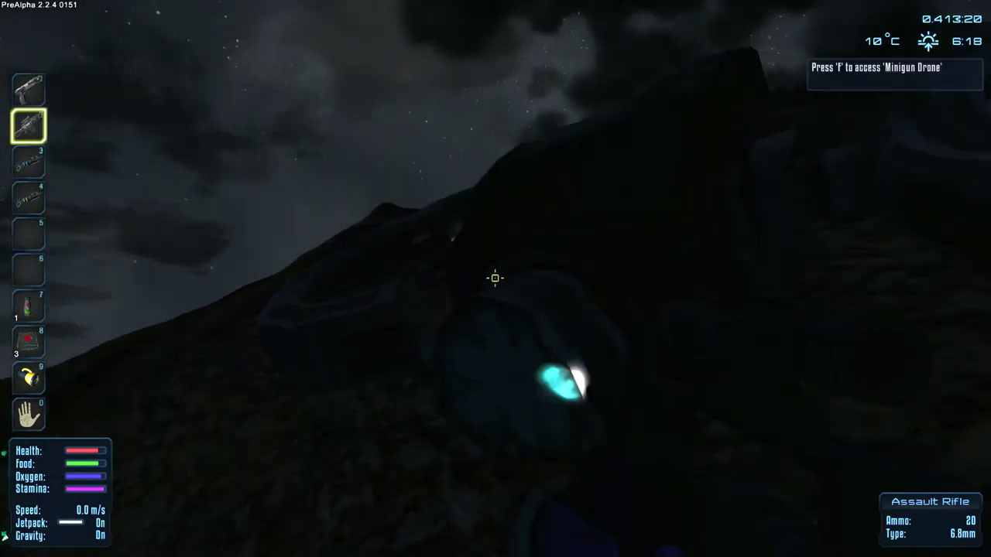
{"action": "key", "text": "w"}
{"action": "key", "text": "w"}
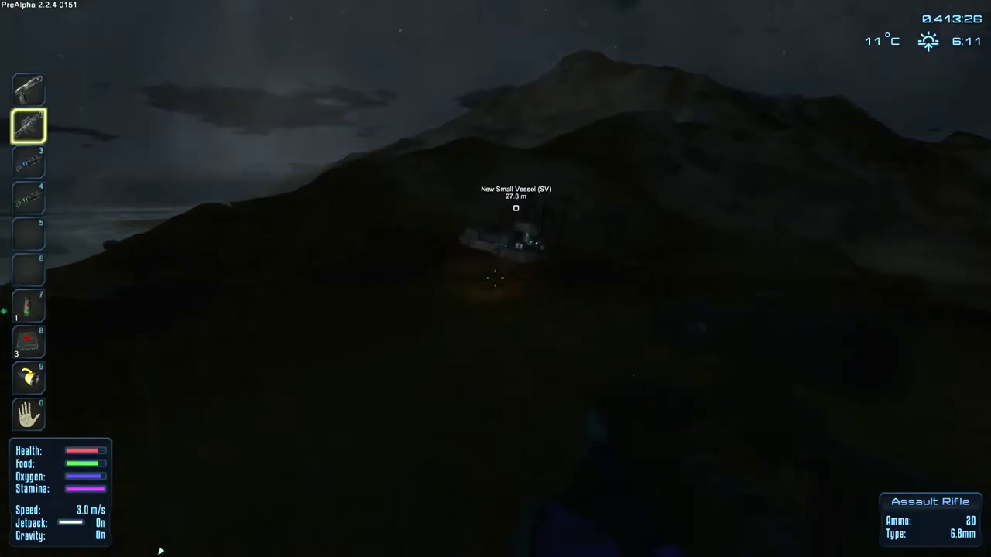
- Walk up to the small vessel's entry point, then turn toward the hillside
{"action": "key", "text": "w"}
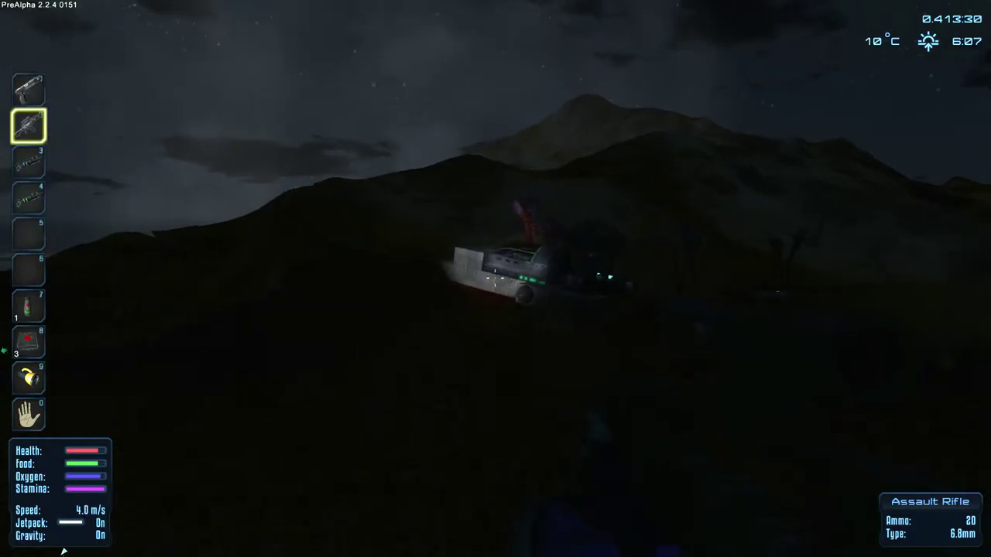
{"action": "key", "text": "w"}
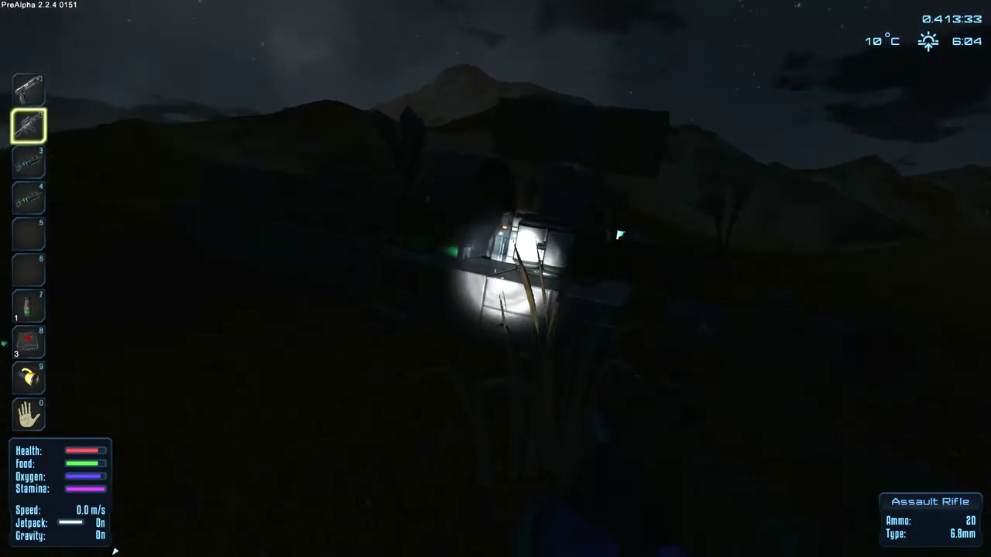
{"action": "key", "text": "w"}
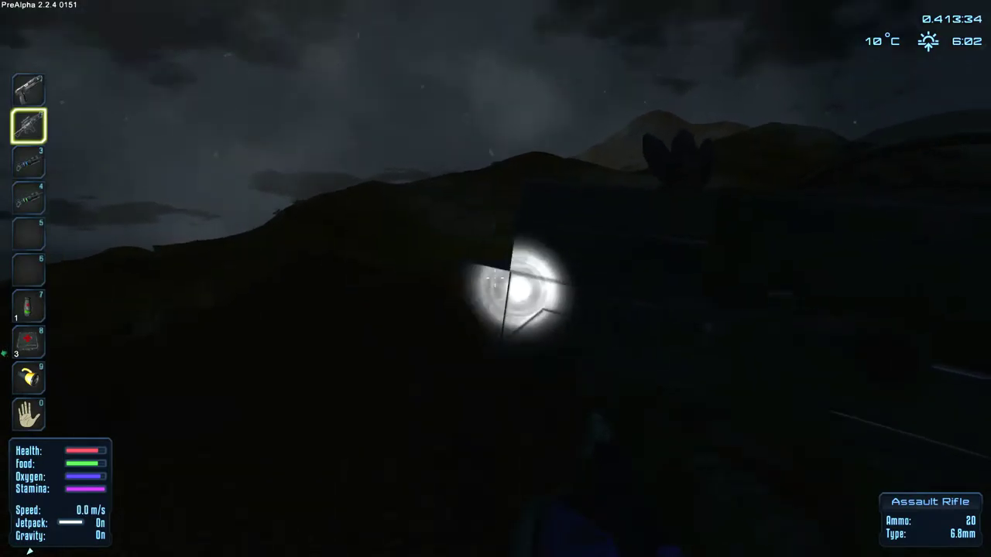
{"action": "key", "text": "w"}
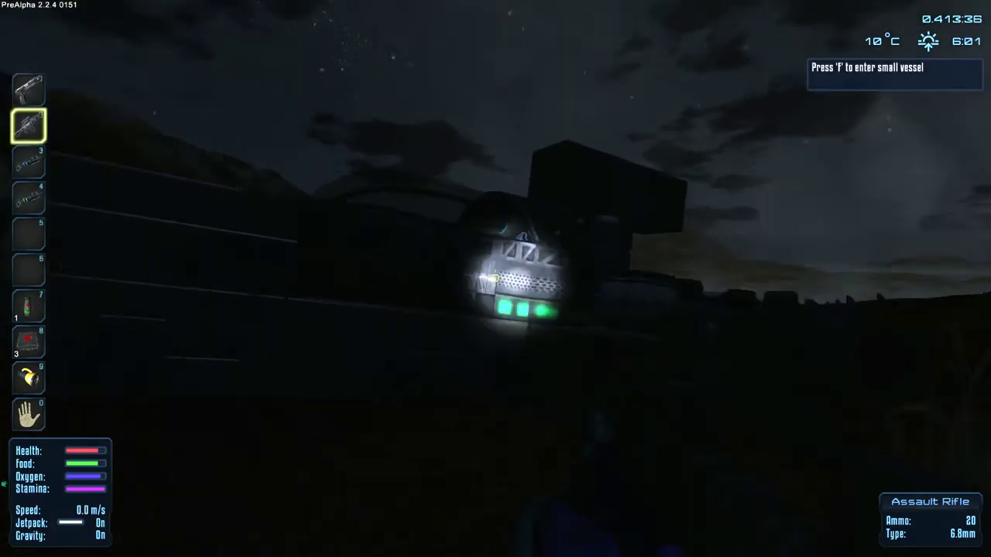
{"action": "left_click_drag", "start_coordinate": [495, 279], "coordinate": [697, 279]}
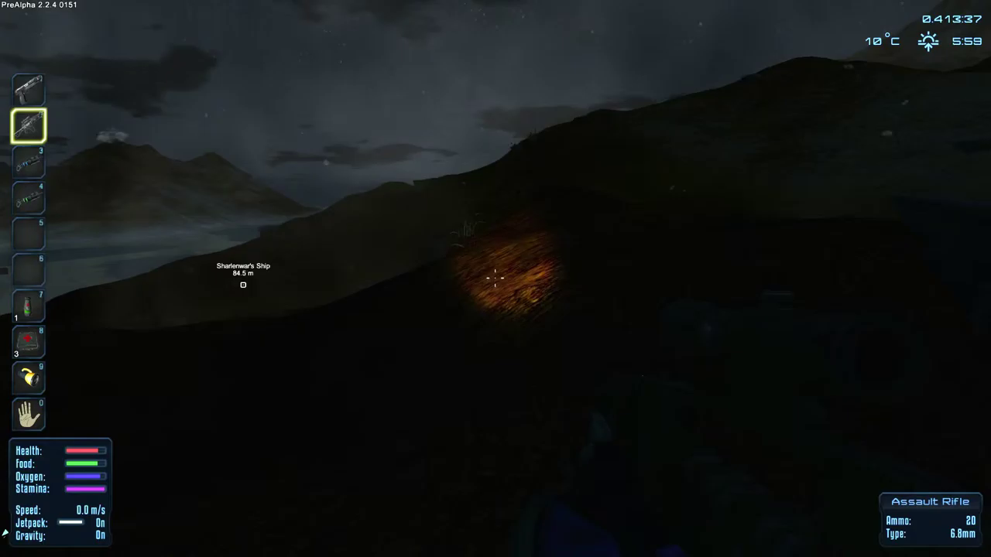
- Walk over the hill back toward Sharlenwar's Ship
{"action": "key", "text": "w"}
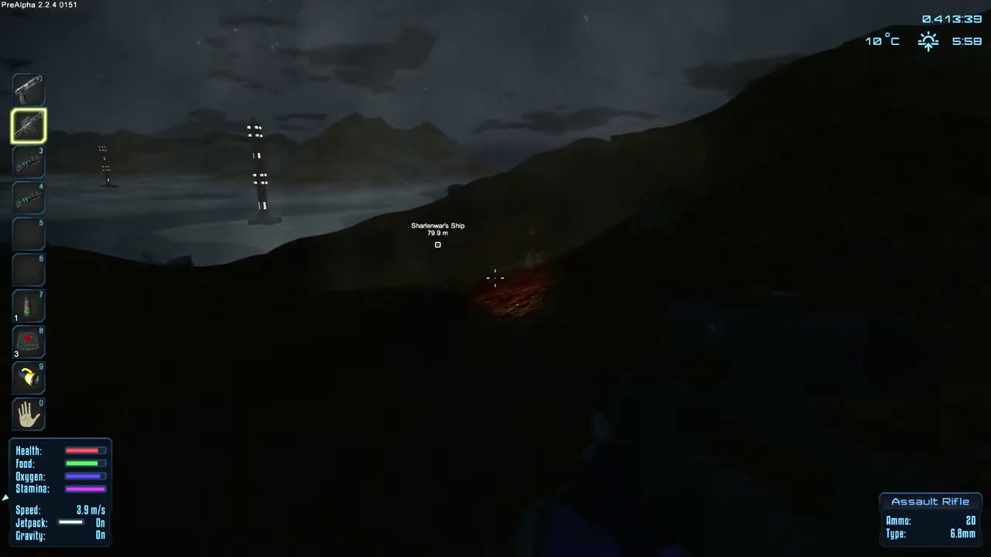
{"action": "key", "text": "w"}
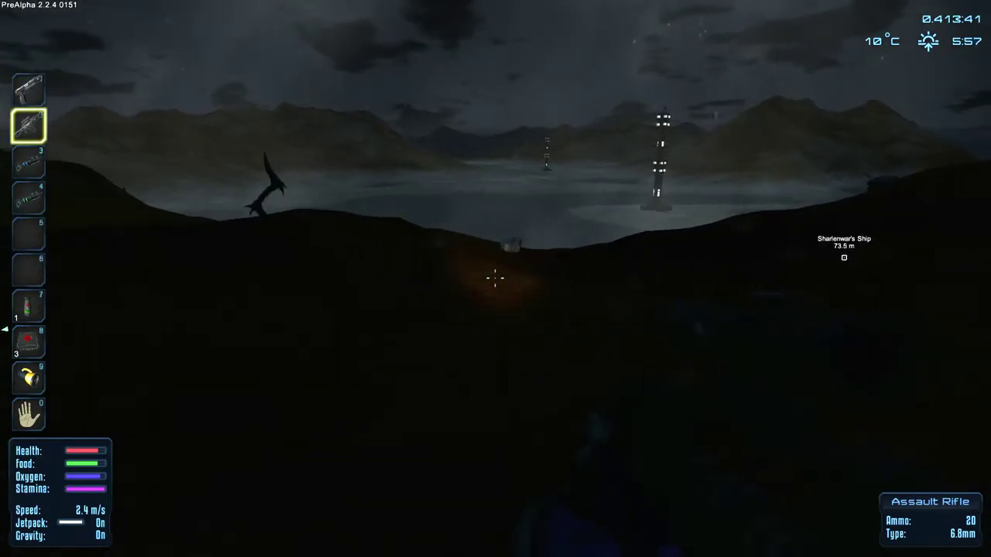
{"action": "key", "text": "w"}
{"action": "key", "text": "w"}
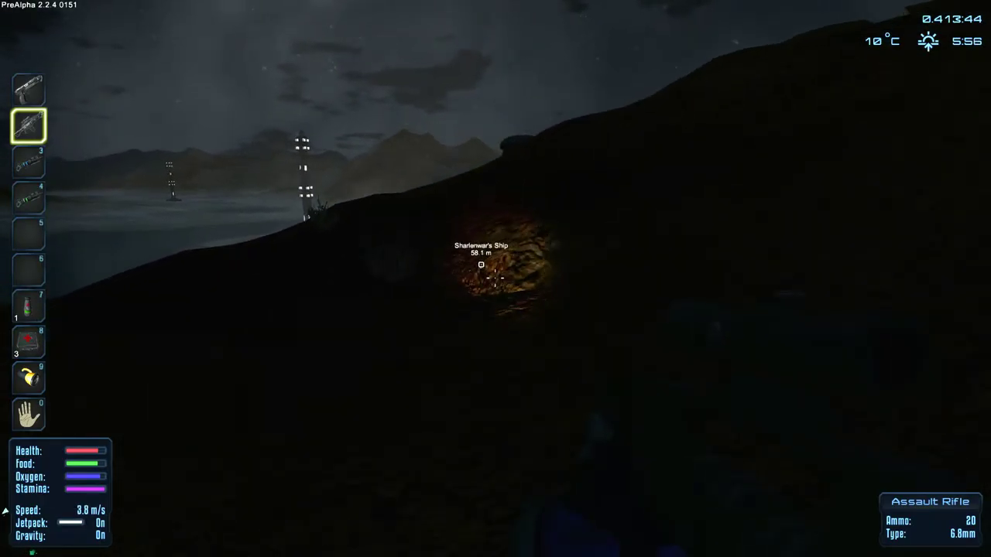
{"action": "key", "text": "w"}
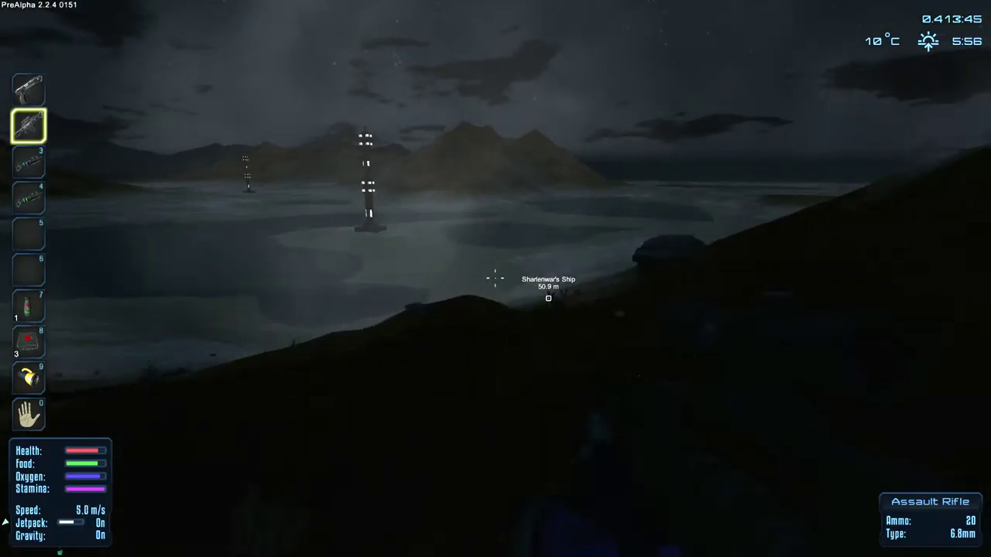
{"action": "key", "text": "w"}
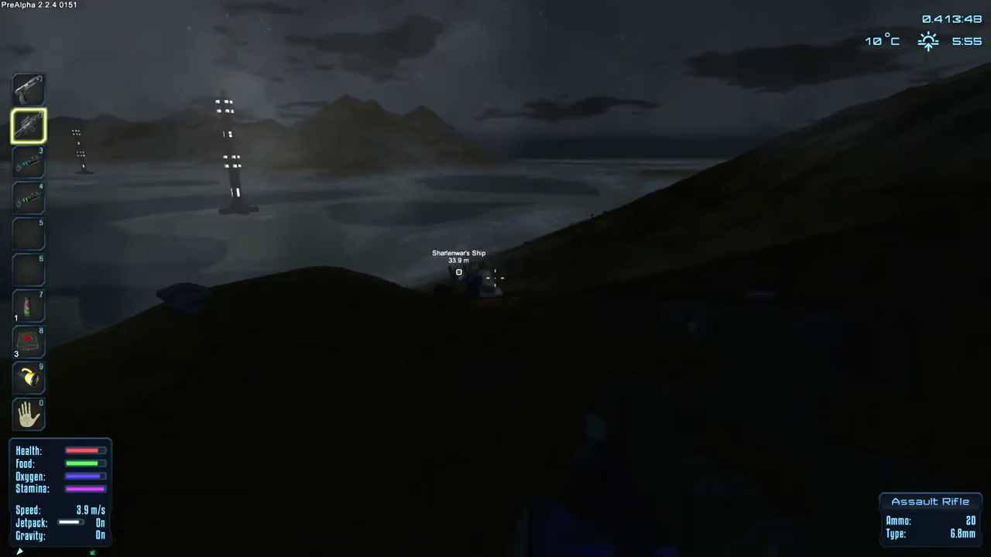
- Ready the salvage tool and circle the wreck to stand beside its hull
{"action": "key", "text": "w"}
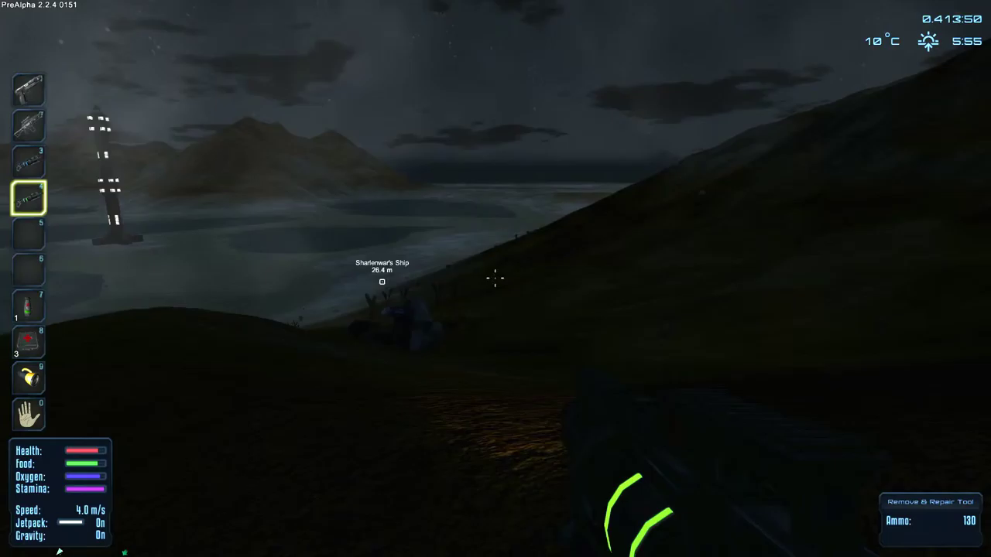
{"action": "key", "text": "w"}
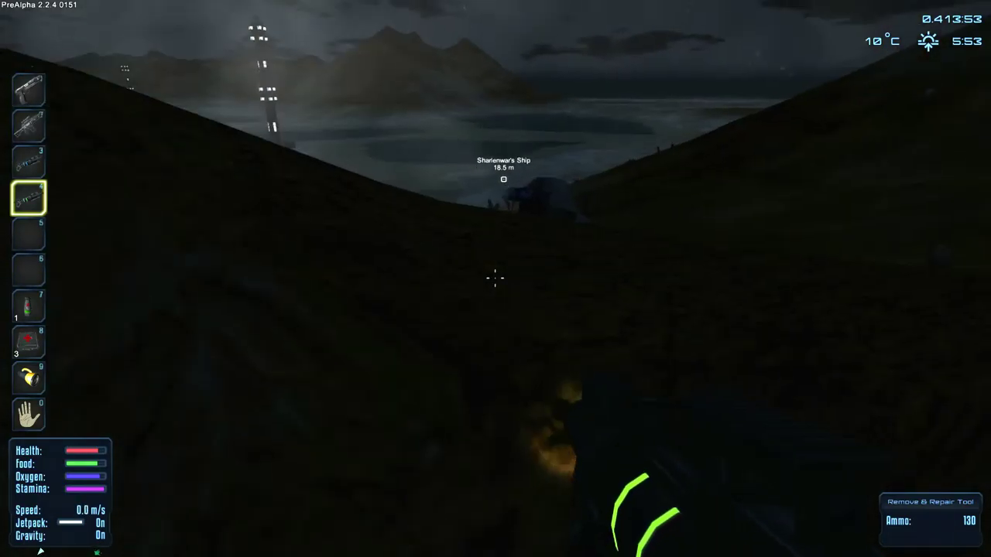
{"action": "key", "text": "w"}
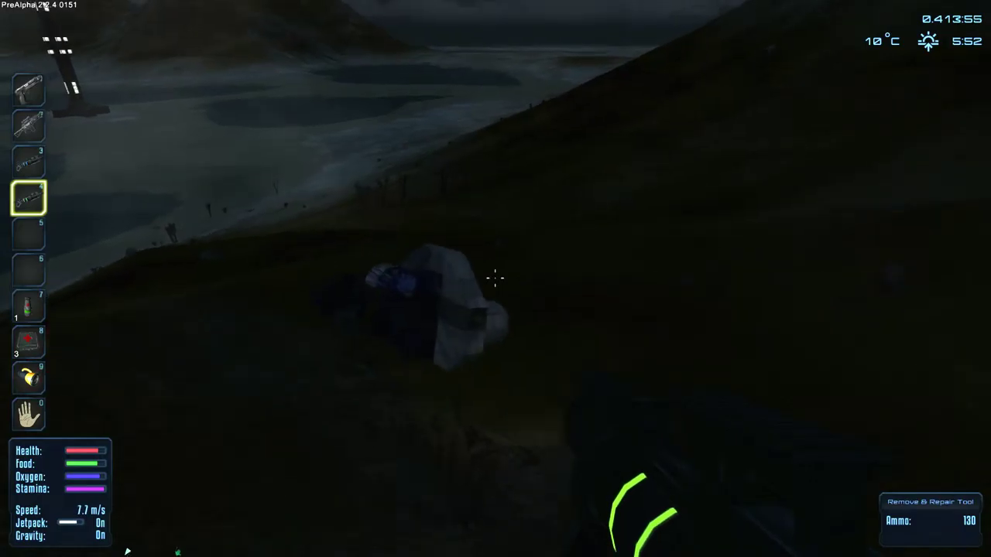
{"action": "key", "text": "w"}
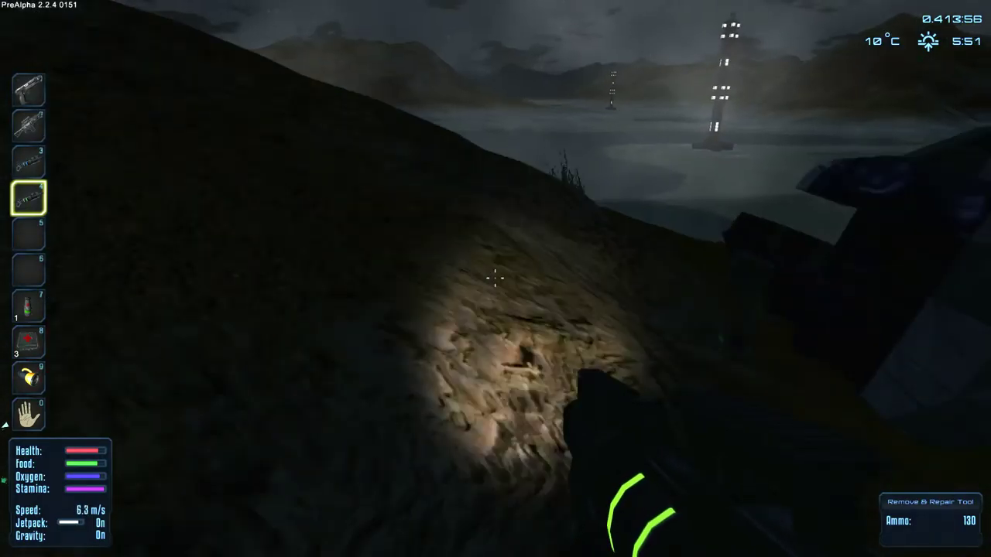
{"action": "key", "text": "w"}
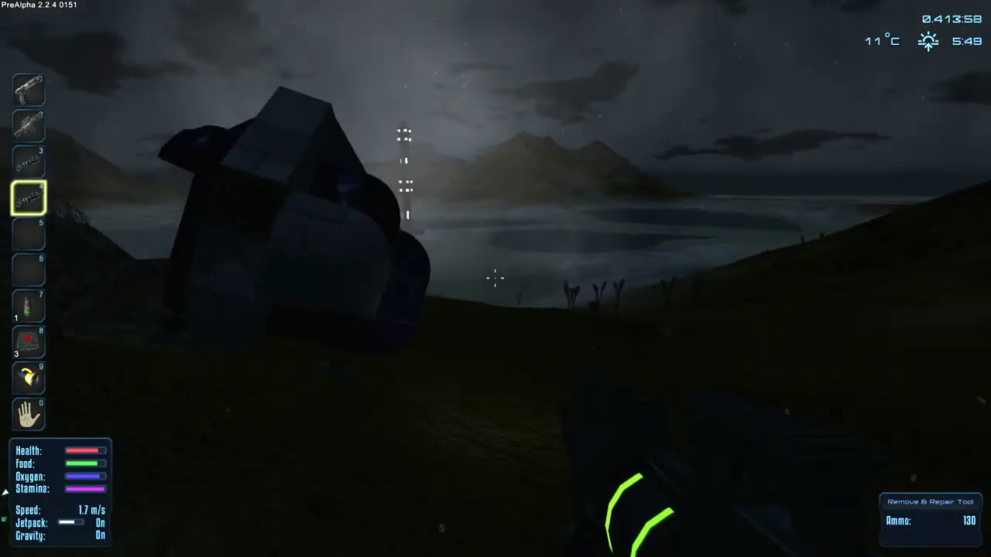
{"action": "key", "text": "l"}
{"action": "key", "text": "w"}
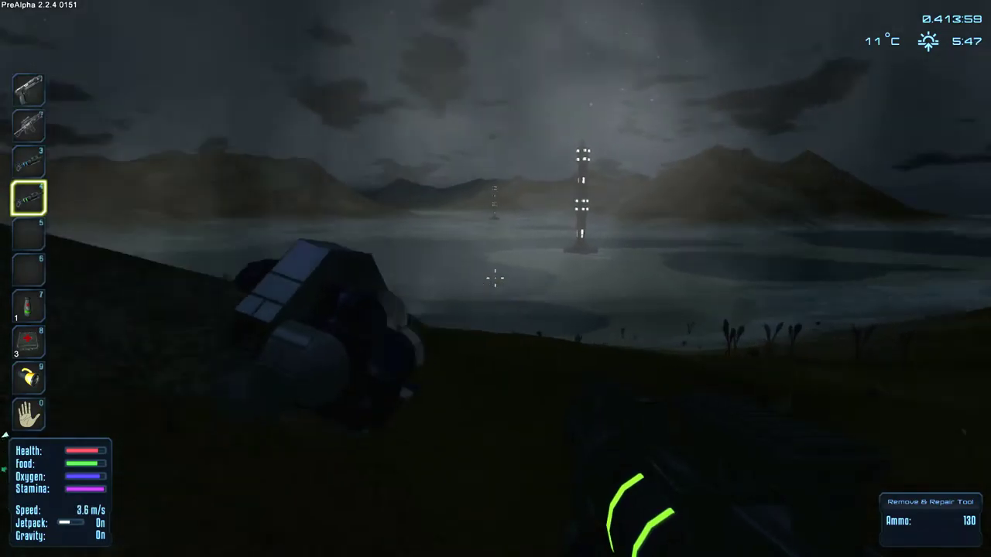
{"action": "key", "text": "w"}
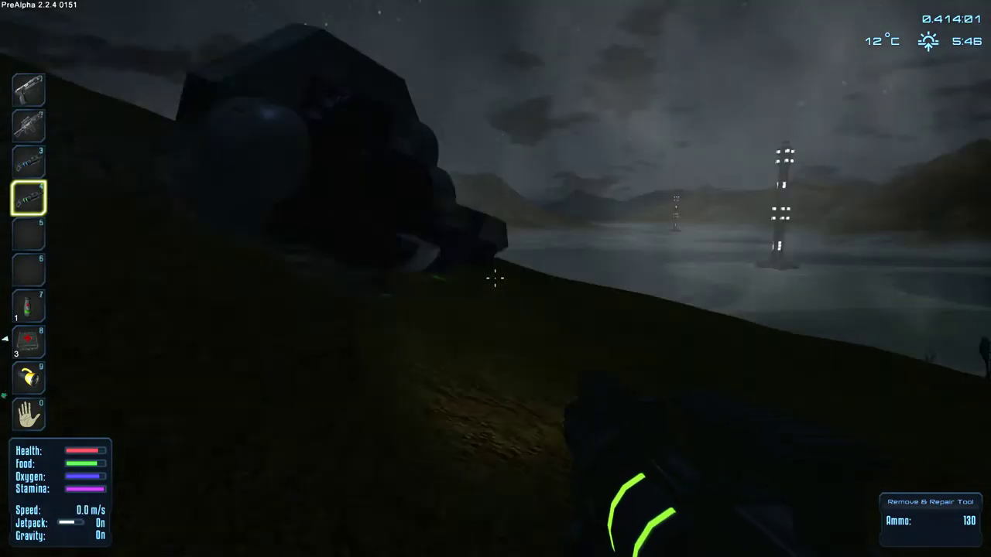
{"action": "key", "text": "w"}
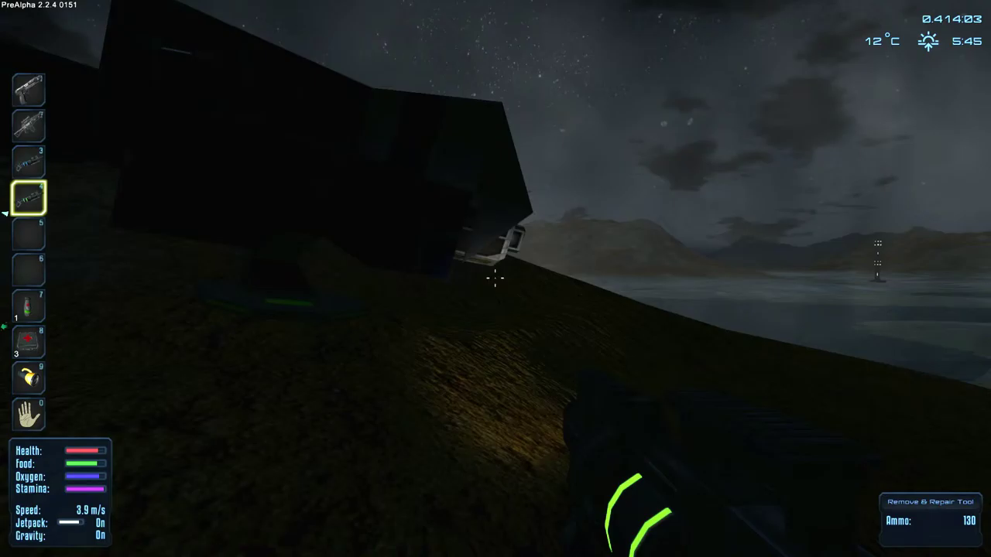
- Dismantle the wreck's underside, front, hull-opening and overhead blocks with the salvage tool
{"action": "left_click", "coordinate": [495, 278]}
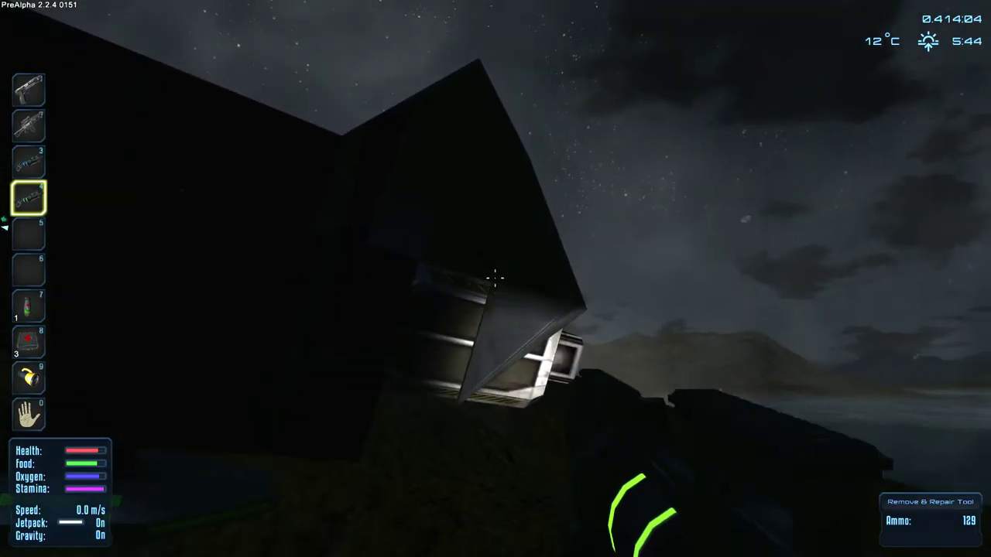
{"action": "left_click", "coordinate": [496, 277]}
{"action": "left_click", "coordinate": [496, 277]}
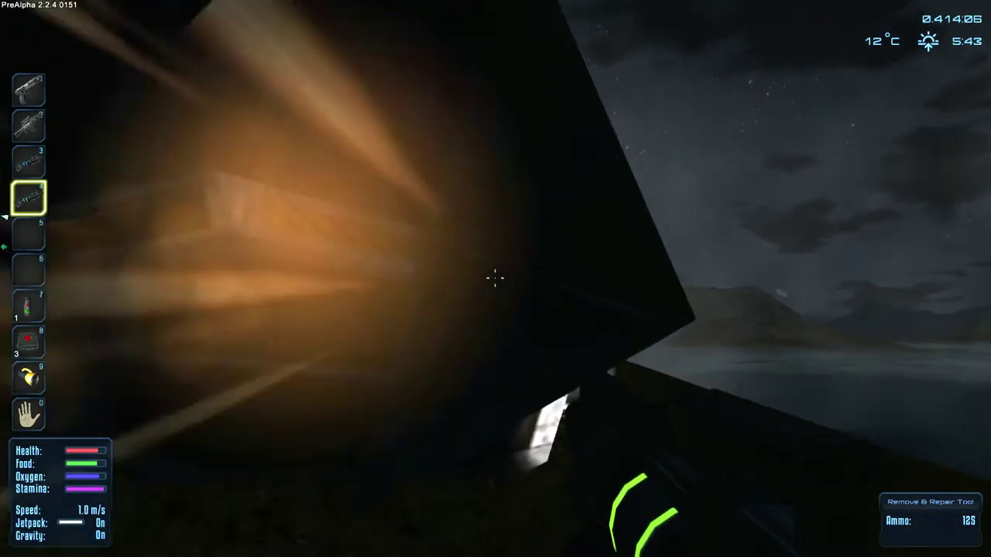
{"action": "left_click", "coordinate": [495, 277]}
{"action": "left_click", "coordinate": [496, 277]}
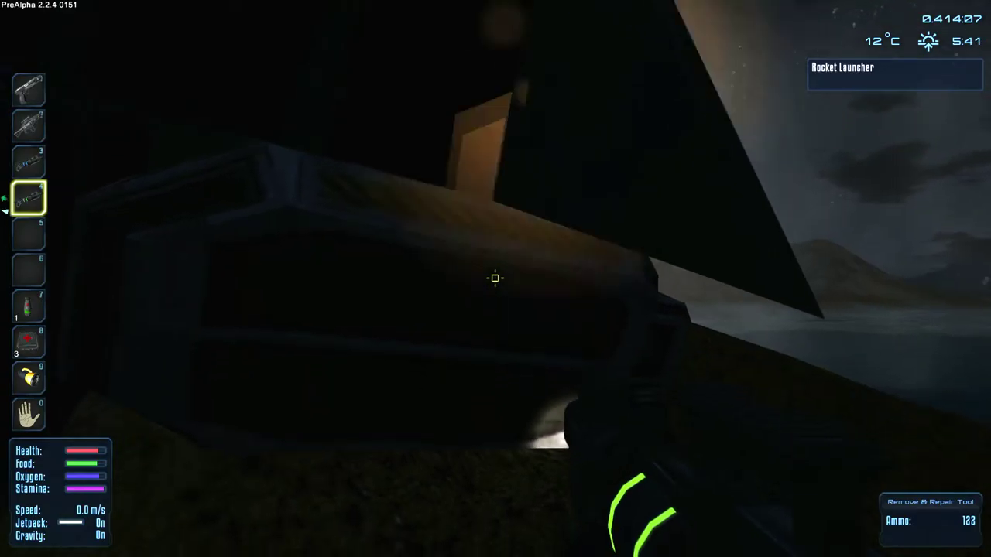
{"action": "left_click", "coordinate": [496, 277]}
{"action": "left_click", "coordinate": [496, 277]}
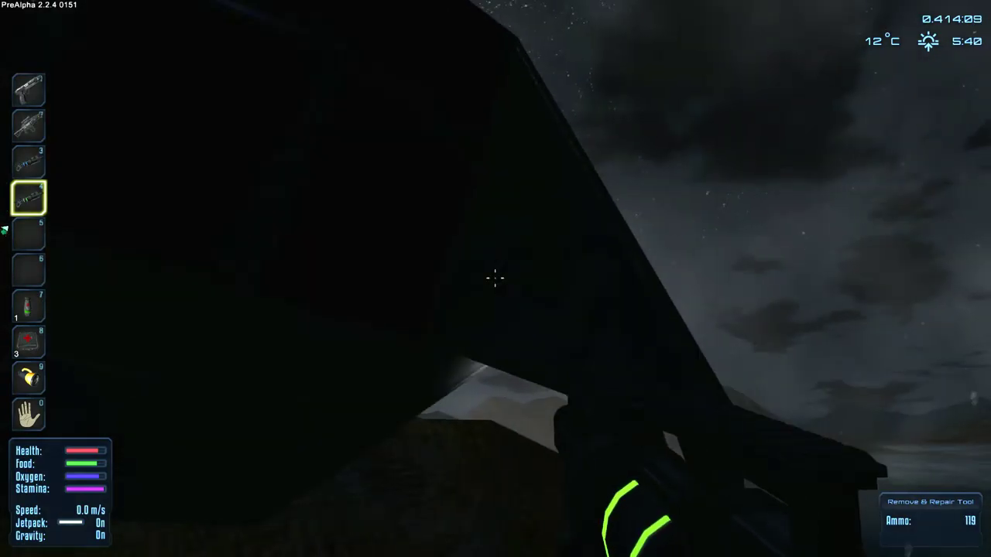
{"action": "left_click", "coordinate": [496, 277]}
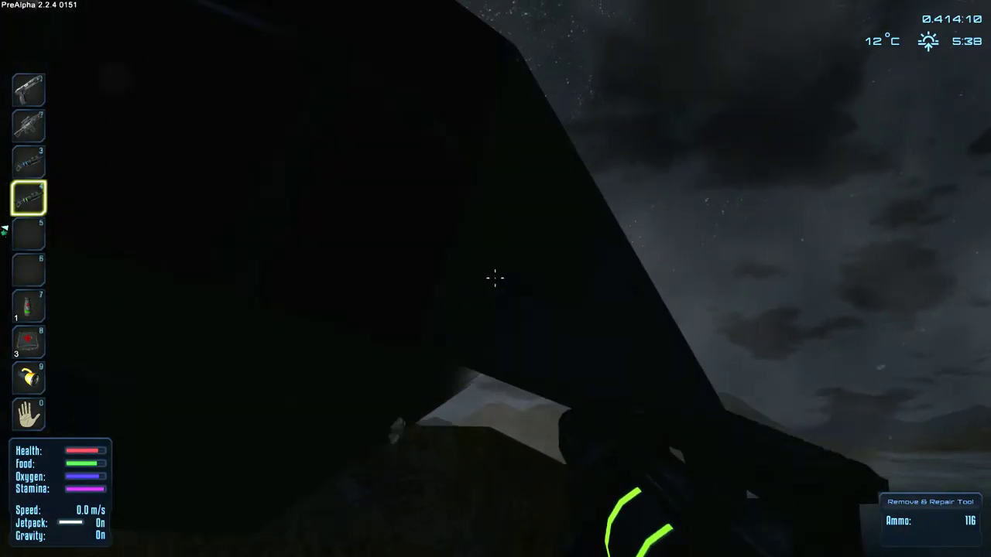
{"action": "left_click", "coordinate": [495, 277]}
{"action": "left_click", "coordinate": [495, 277]}
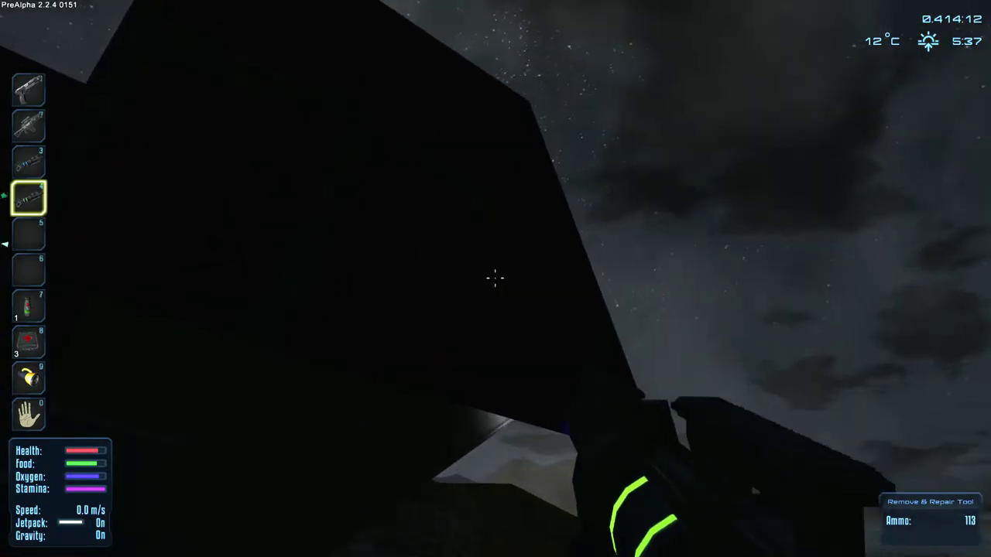
{"action": "left_click", "coordinate": [496, 277]}
{"action": "left_click", "coordinate": [495, 277]}
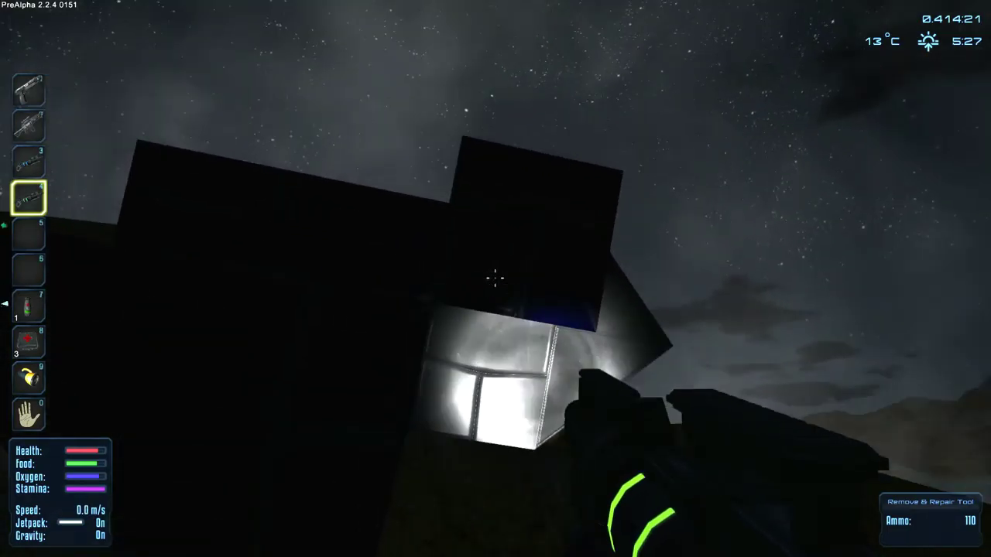
- Salvage the wreck's triangular, dark, blue and landing gear blocks and the remaining hull
{"action": "left_click", "coordinate": [495, 279]}
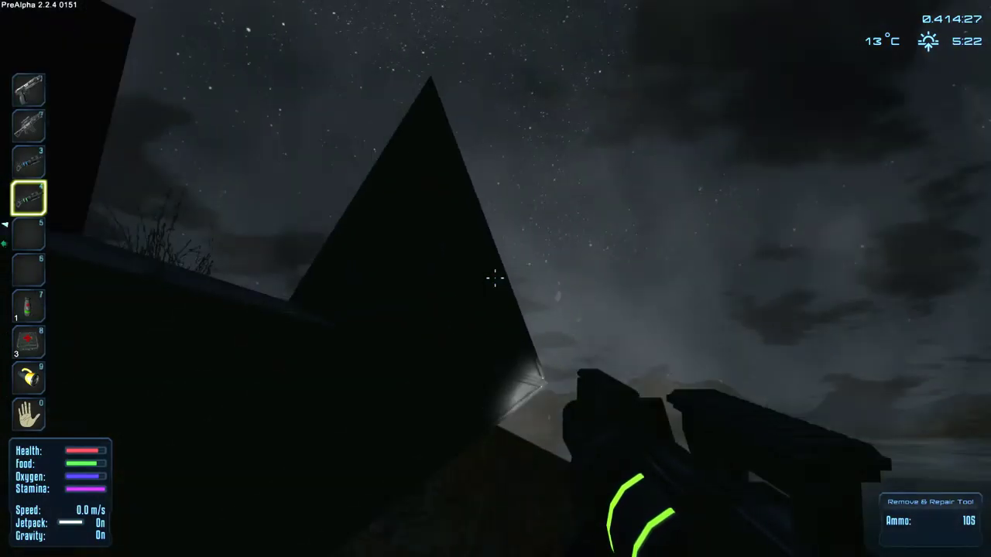
{"action": "left_click", "coordinate": [495, 279]}
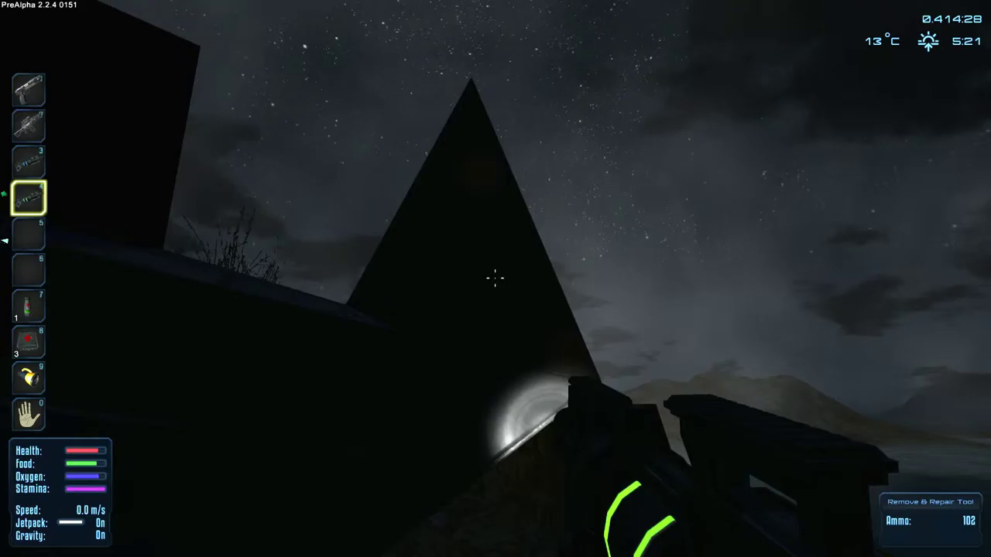
{"action": "left_click", "coordinate": [495, 279]}
{"action": "left_click", "coordinate": [496, 279]}
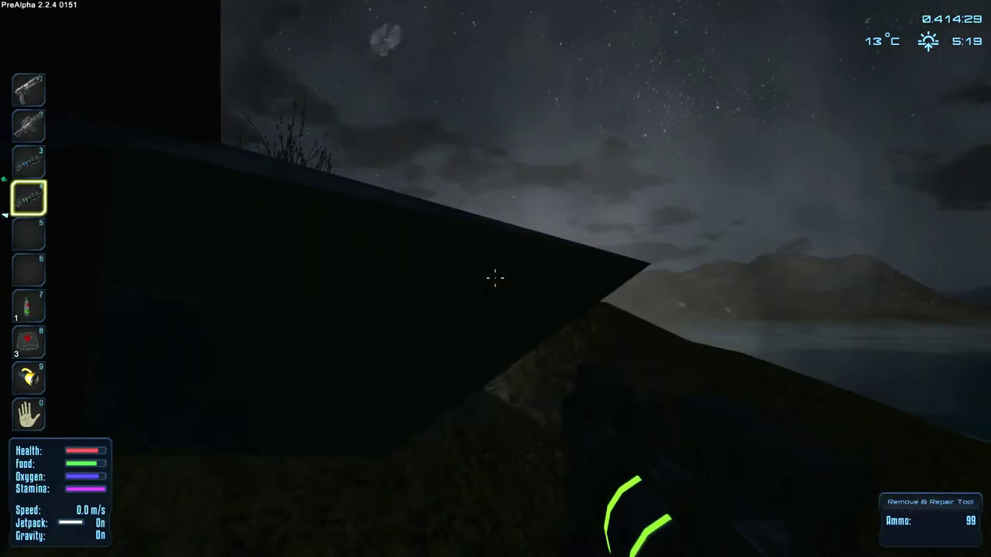
{"action": "left_click", "coordinate": [495, 278]}
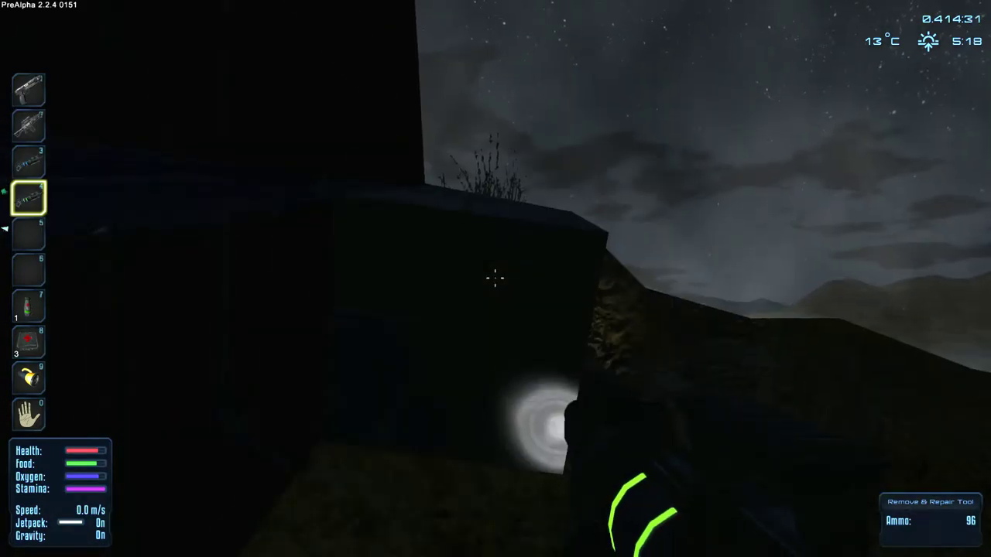
{"action": "left_click", "coordinate": [495, 278]}
{"action": "left_click", "coordinate": [496, 279]}
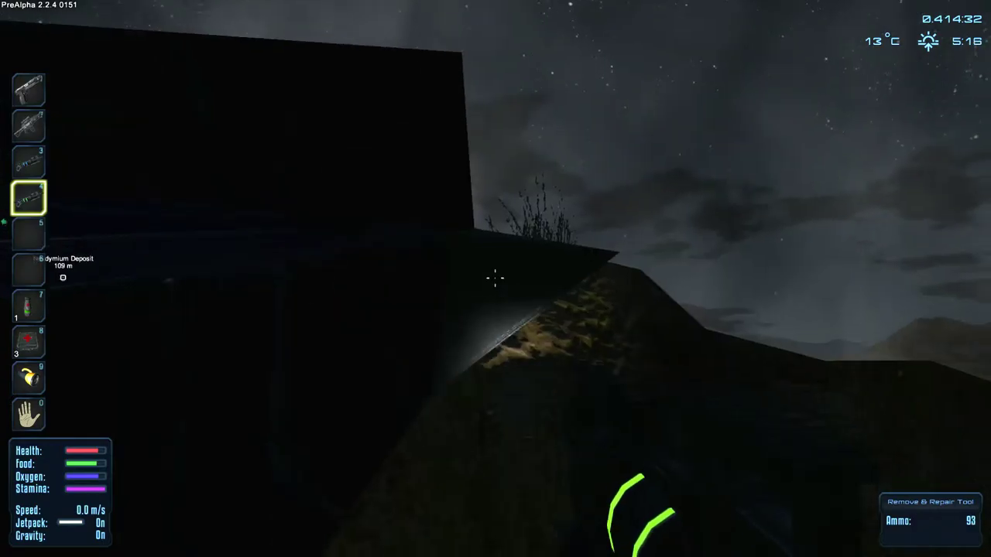
{"action": "left_click", "coordinate": [495, 279]}
{"action": "left_click", "coordinate": [496, 278]}
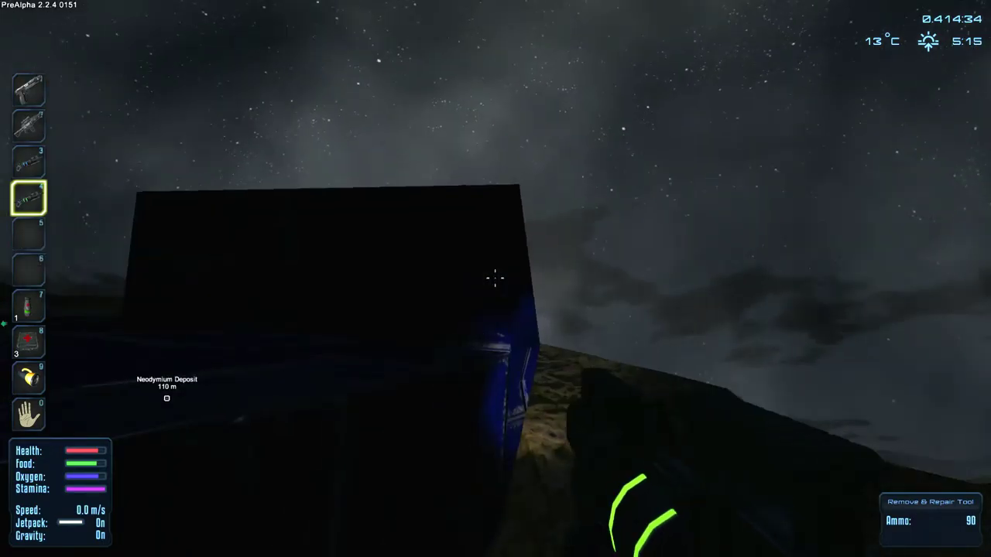
{"action": "left_click", "coordinate": [496, 279]}
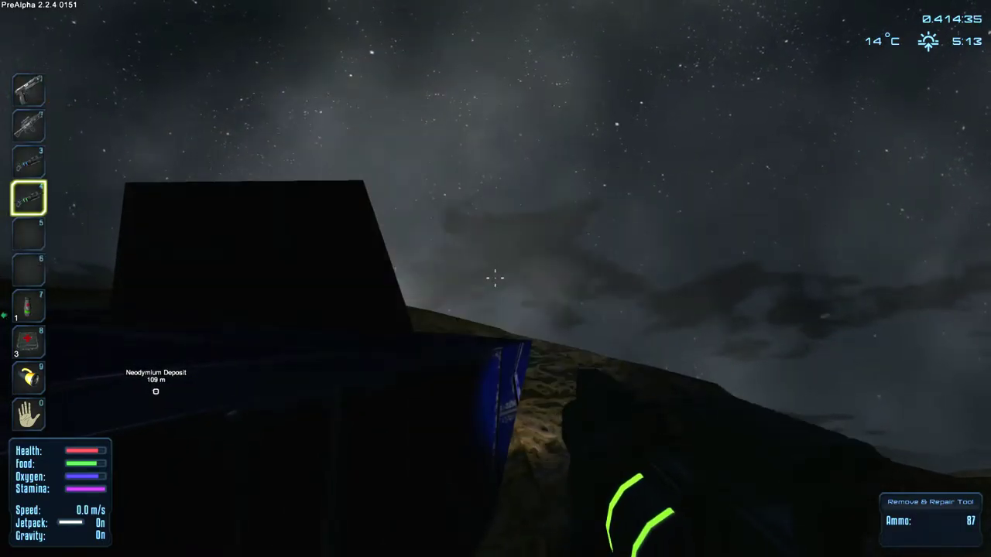
{"action": "left_click", "coordinate": [496, 279]}
{"action": "left_click", "coordinate": [495, 278]}
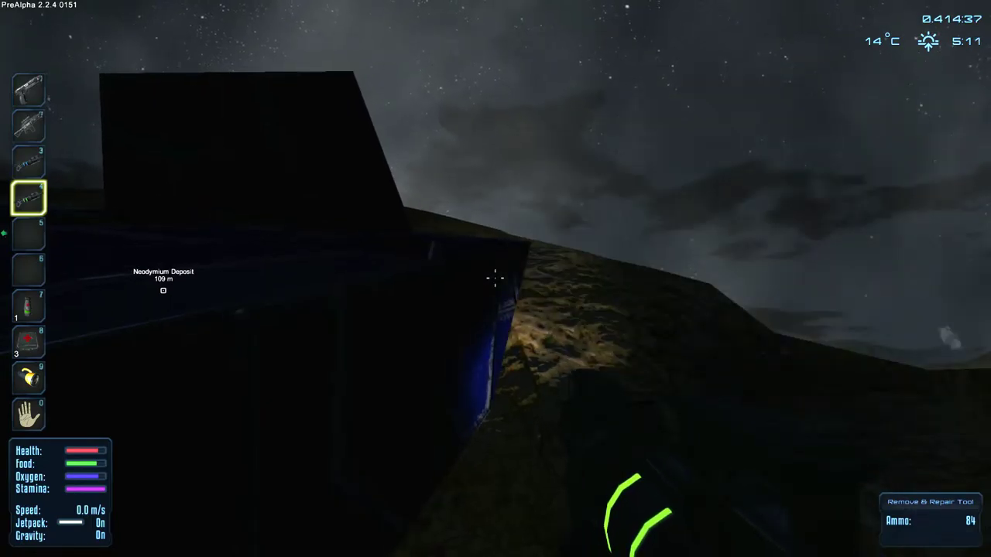
{"action": "left_click", "coordinate": [496, 279]}
{"action": "left_click", "coordinate": [496, 278]}
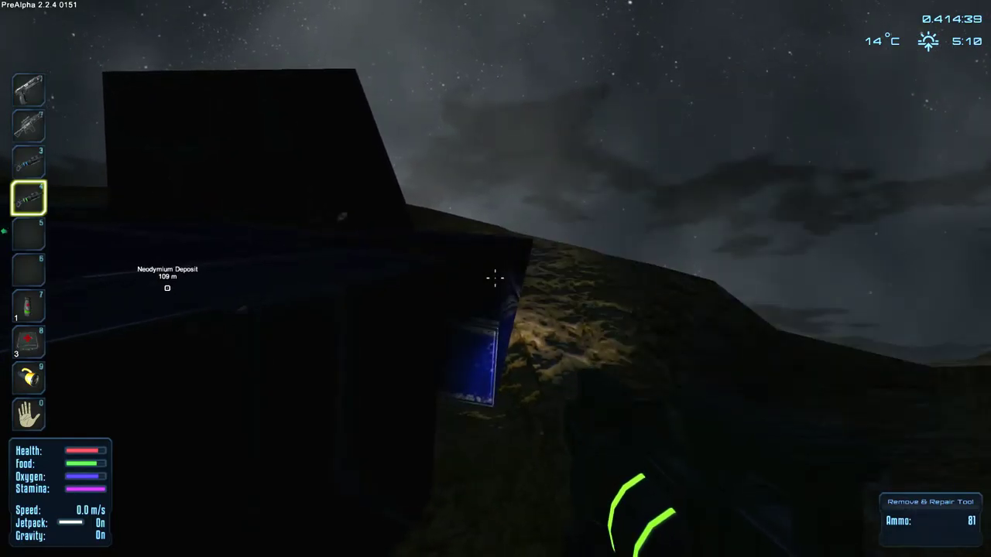
{"action": "left_click", "coordinate": [496, 279]}
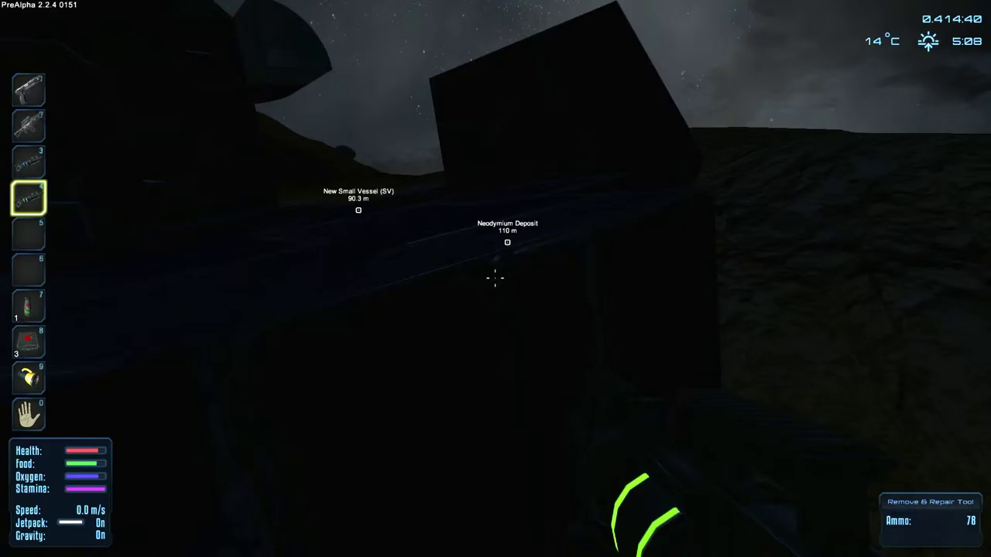
{"action": "left_click", "coordinate": [495, 278]}
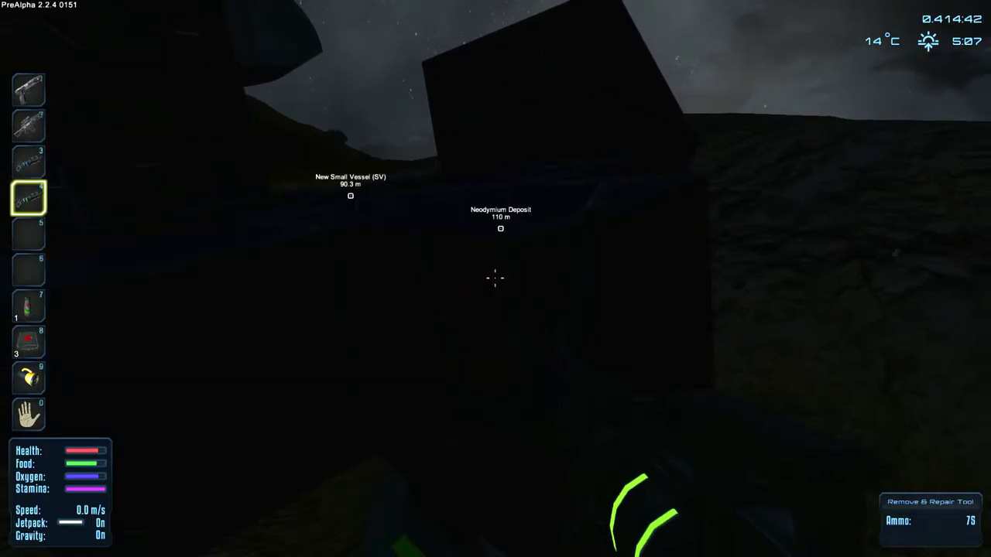
{"action": "left_click", "coordinate": [496, 279]}
{"action": "left_click", "coordinate": [495, 278]}
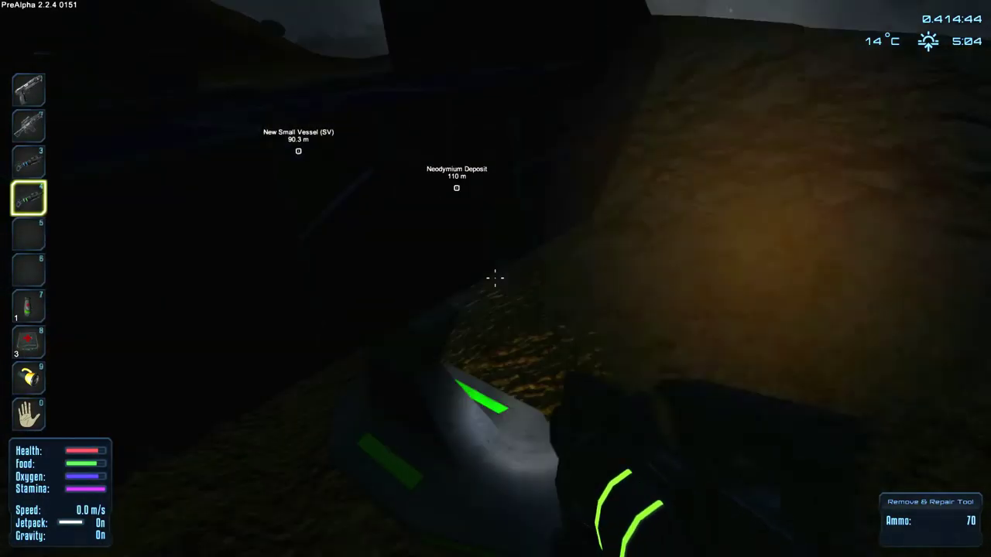
{"action": "left_click", "coordinate": [495, 278]}
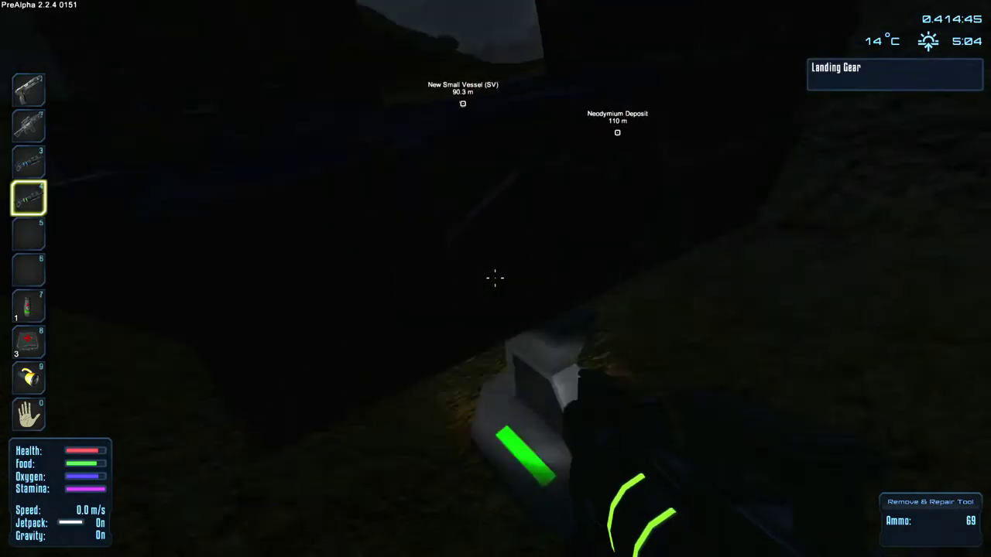
{"action": "left_click", "coordinate": [495, 279]}
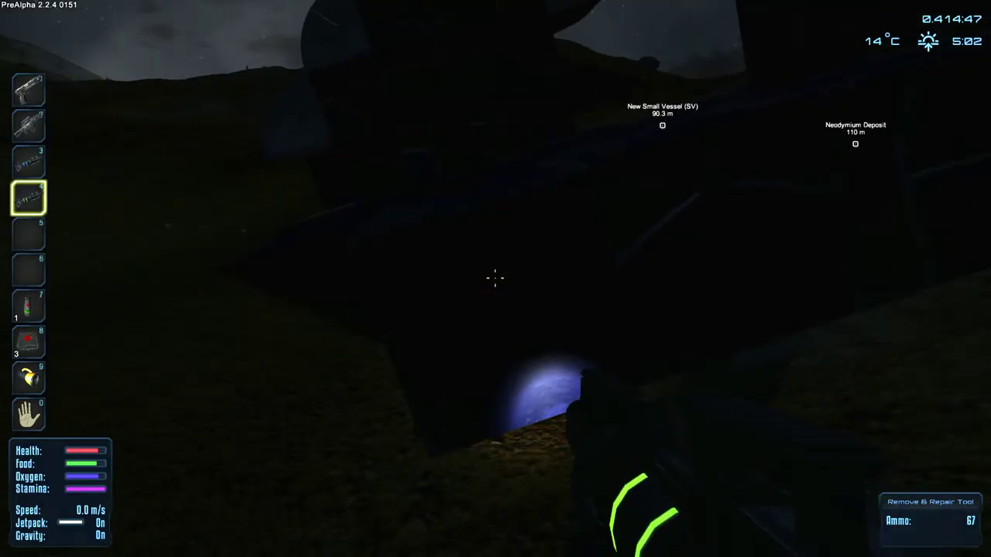
{"action": "left_click", "coordinate": [495, 278]}
{"action": "left_click", "coordinate": [496, 279]}
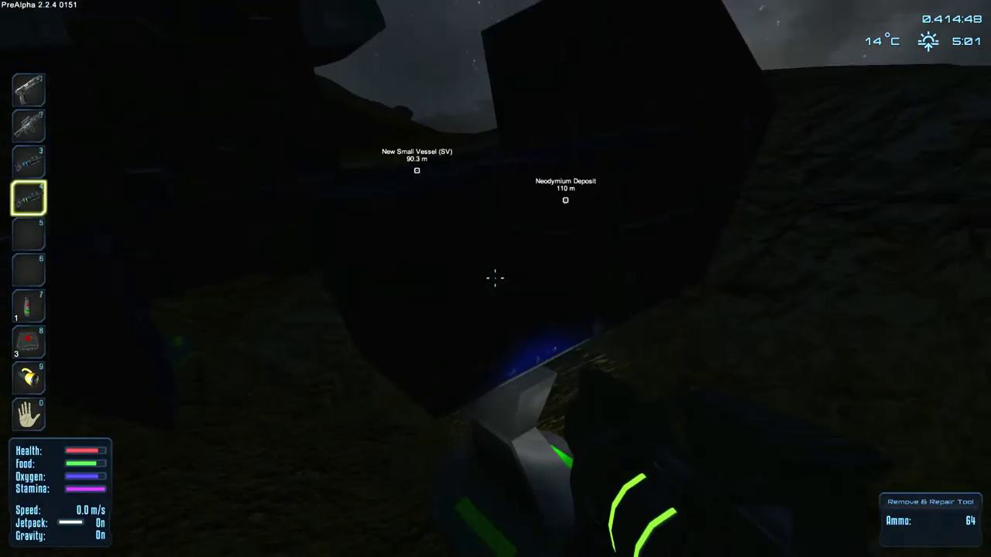
{"action": "left_click", "coordinate": [495, 279]}
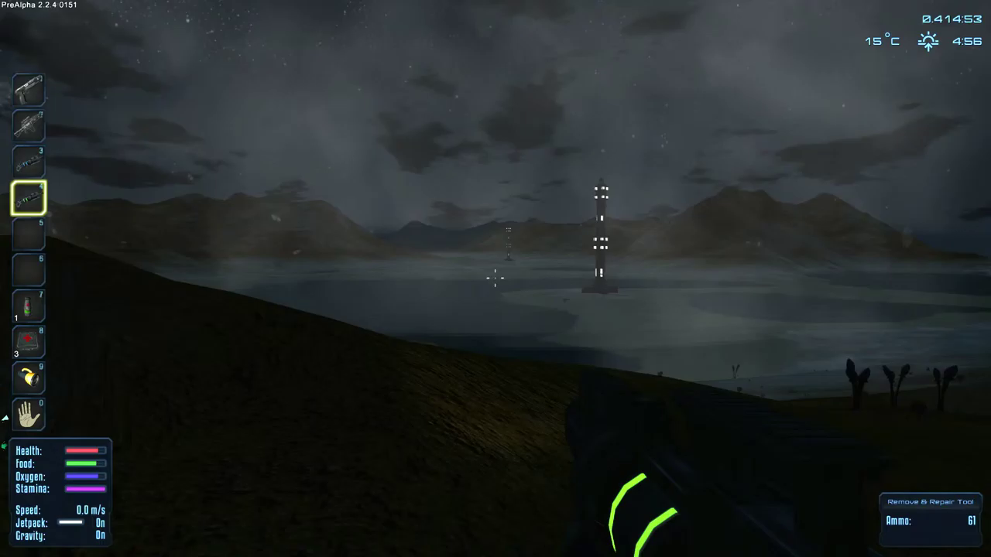
- Shoot down the hovering Cannon Drone with the scoped assault rifle
{"action": "key", "text": "2"}
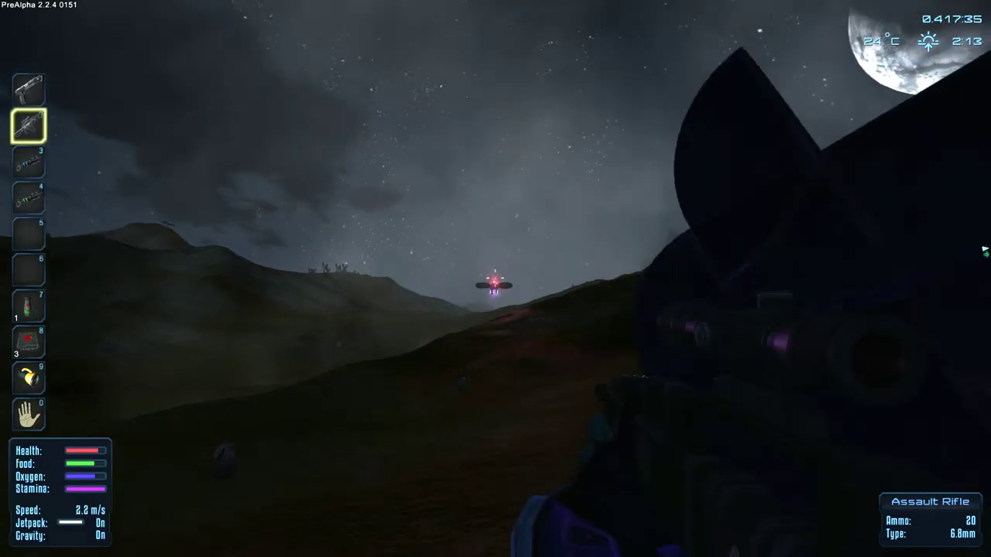
{"action": "right_click", "coordinate": [495, 279]}
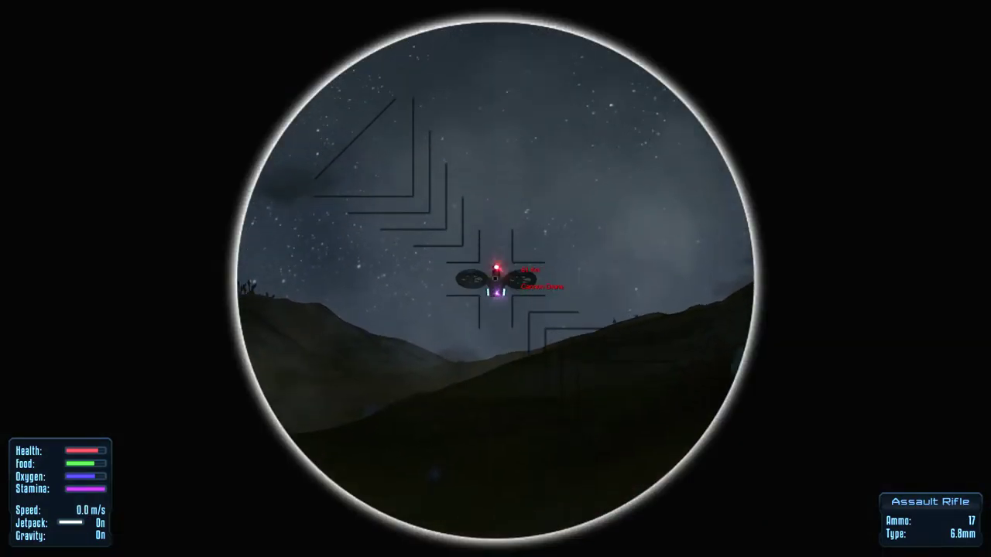
{"action": "left_click", "coordinate": [496, 279]}
{"action": "left_click", "coordinate": [496, 279]}
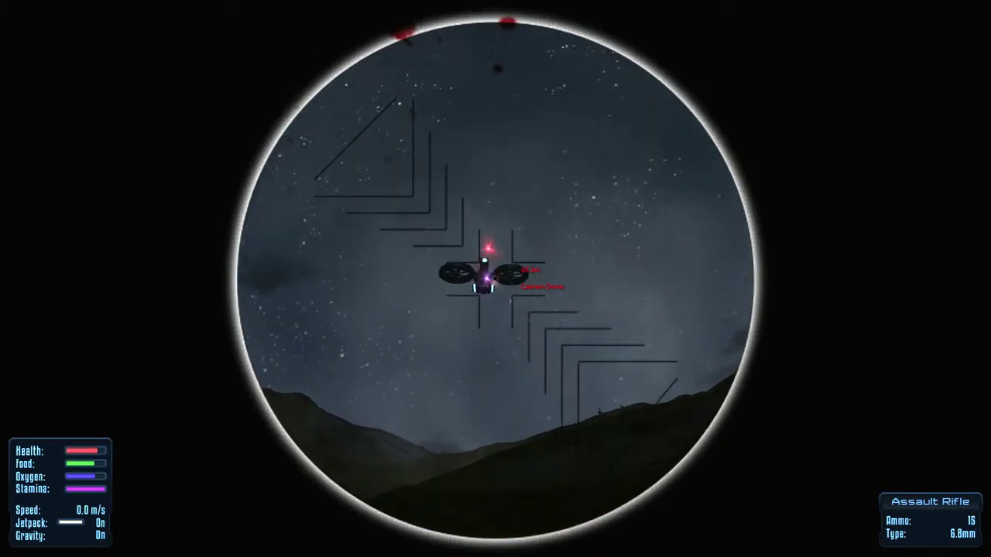
{"action": "left_click", "coordinate": [495, 278]}
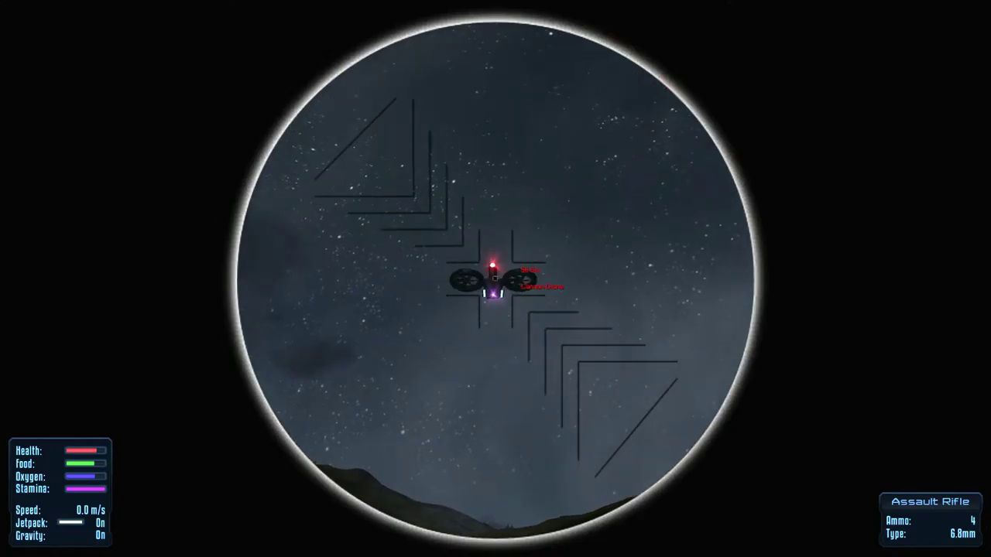
{"action": "left_click", "coordinate": [495, 279]}
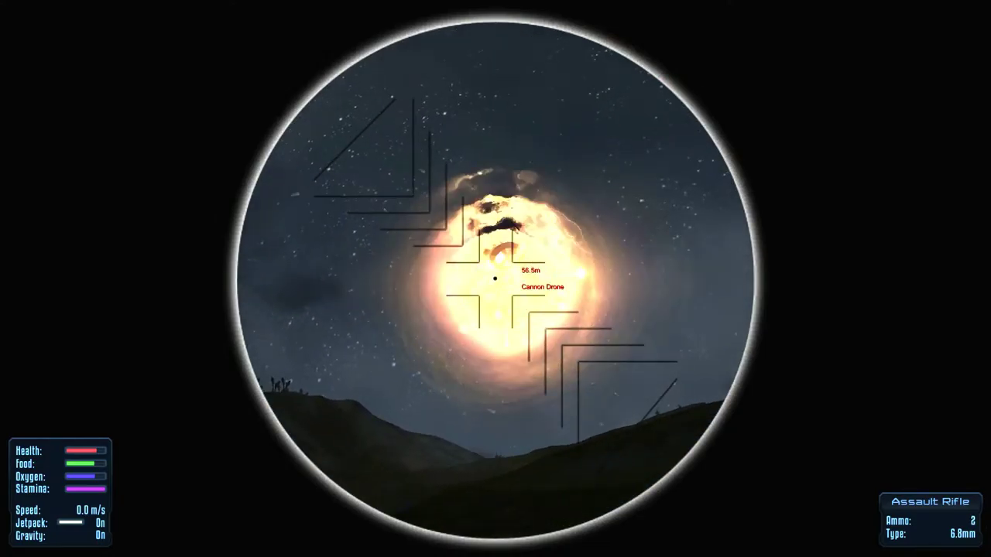
{"action": "right_click", "coordinate": [496, 279]}
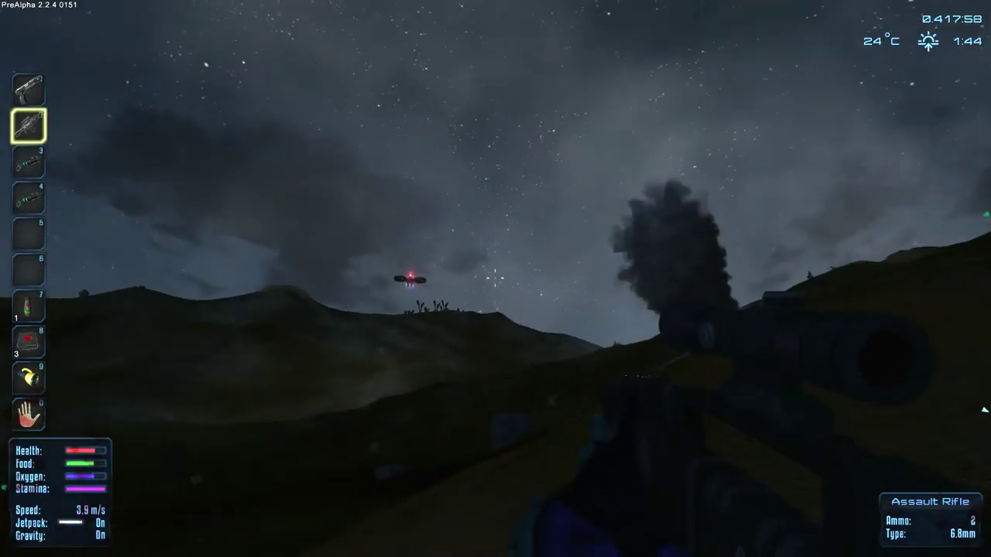
- Scope for the next drone, then find the downed drone's container empty
{"action": "right_click", "coordinate": [495, 279]}
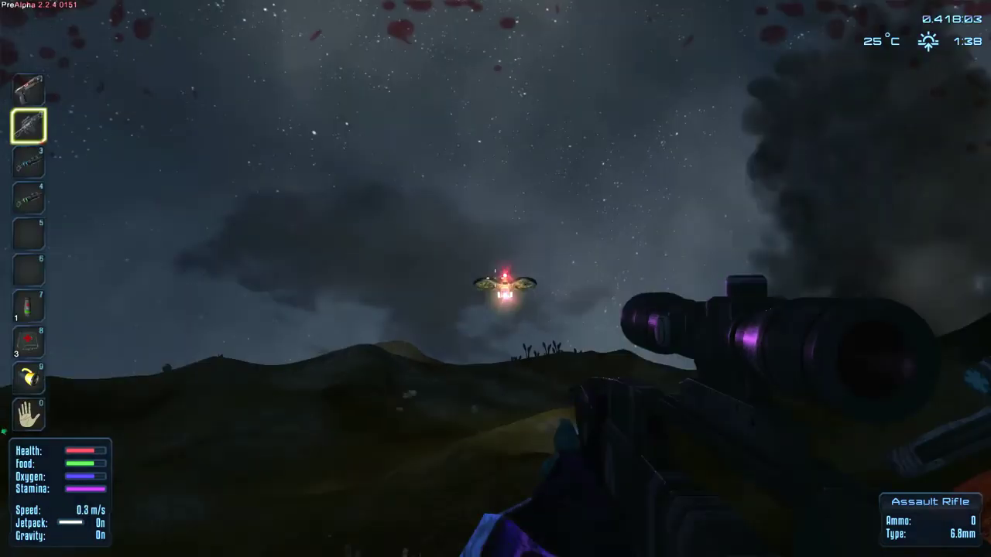
{"action": "right_click", "coordinate": [496, 278]}
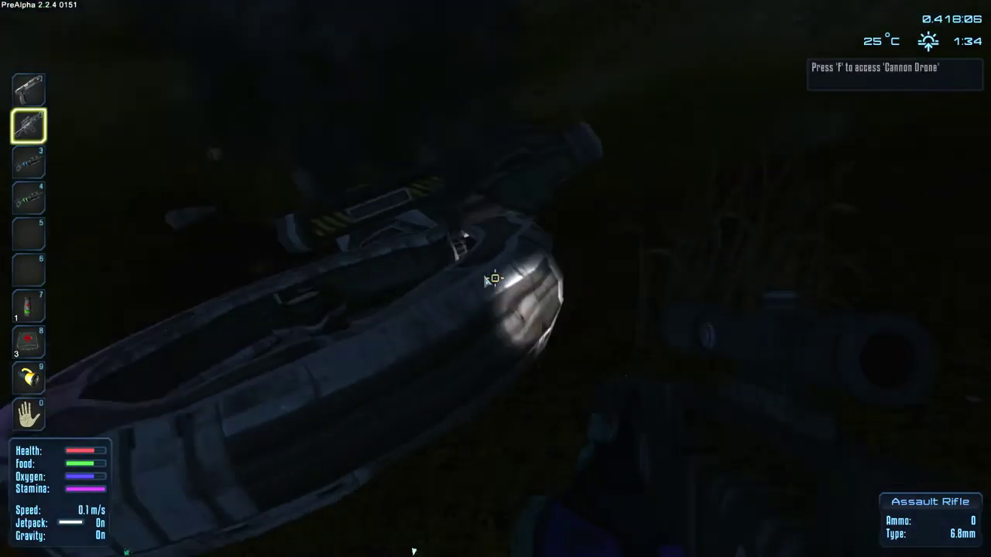
{"action": "key", "text": "f"}
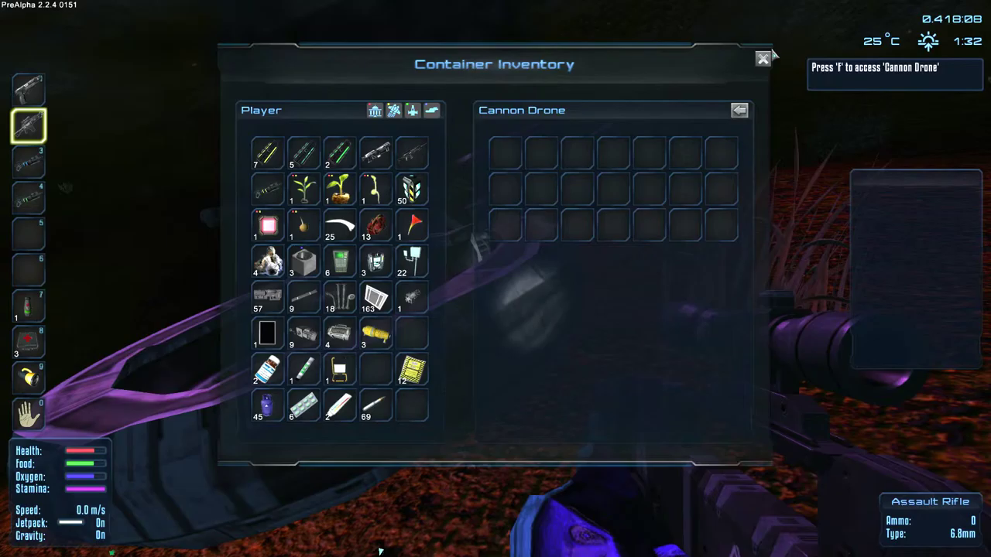
{"action": "key", "text": "Escape"}
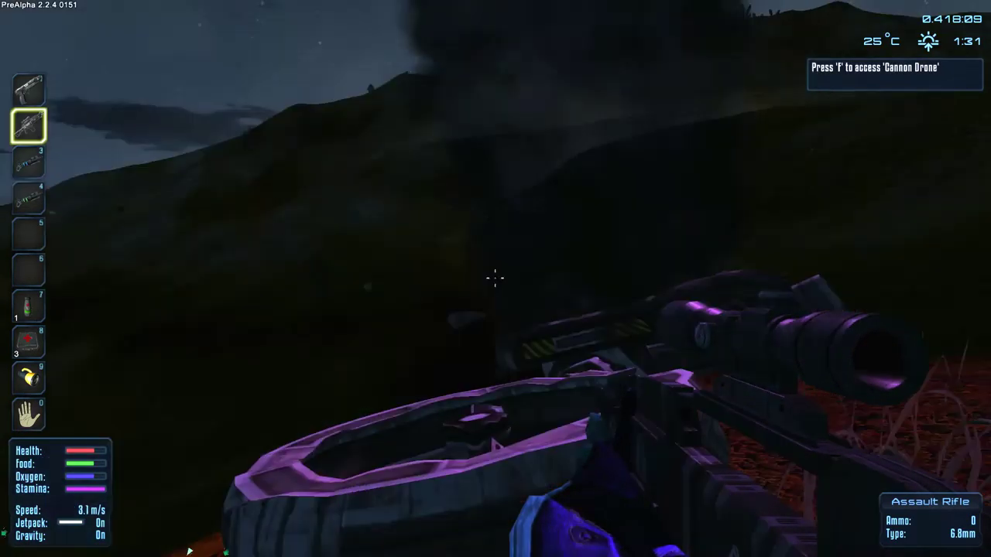
- Empty the projectile pistol into the second Cannon Drone
{"action": "key", "text": "1"}
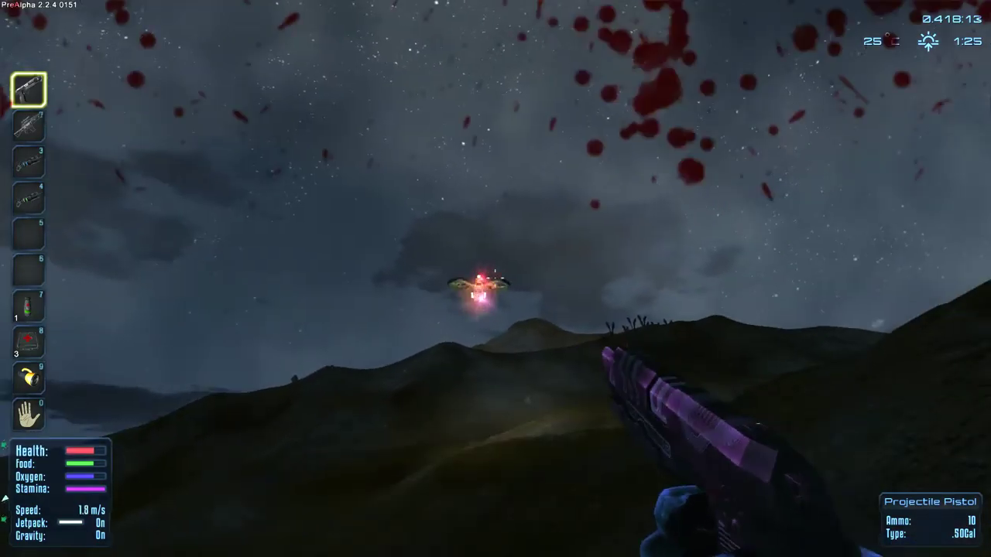
{"action": "left_click", "coordinate": [495, 278]}
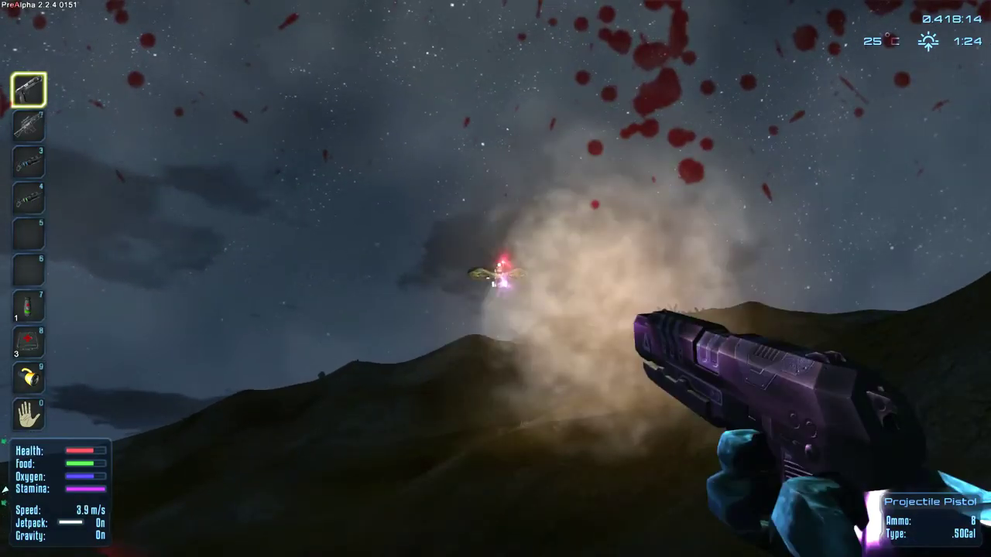
{"action": "left_click", "coordinate": [495, 279]}
{"action": "left_click", "coordinate": [496, 279]}
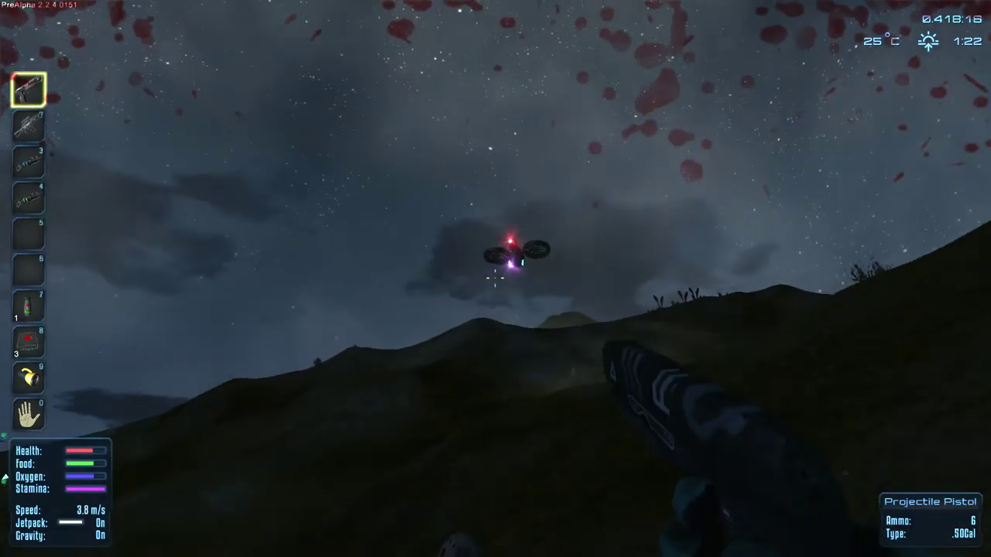
{"action": "left_click", "coordinate": [495, 279]}
{"action": "left_click", "coordinate": [495, 278]}
{"action": "left_click", "coordinate": [495, 279]}
{"action": "left_click", "coordinate": [495, 279]}
{"action": "left_click", "coordinate": [495, 278]}
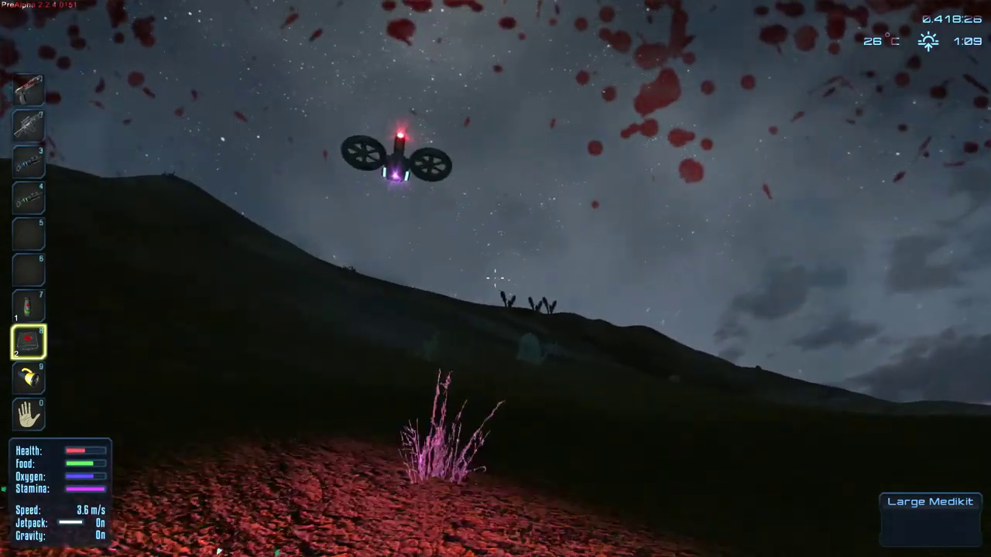
- Return to the pistol after healing and resume firing at the drone
{"action": "key", "text": "1"}
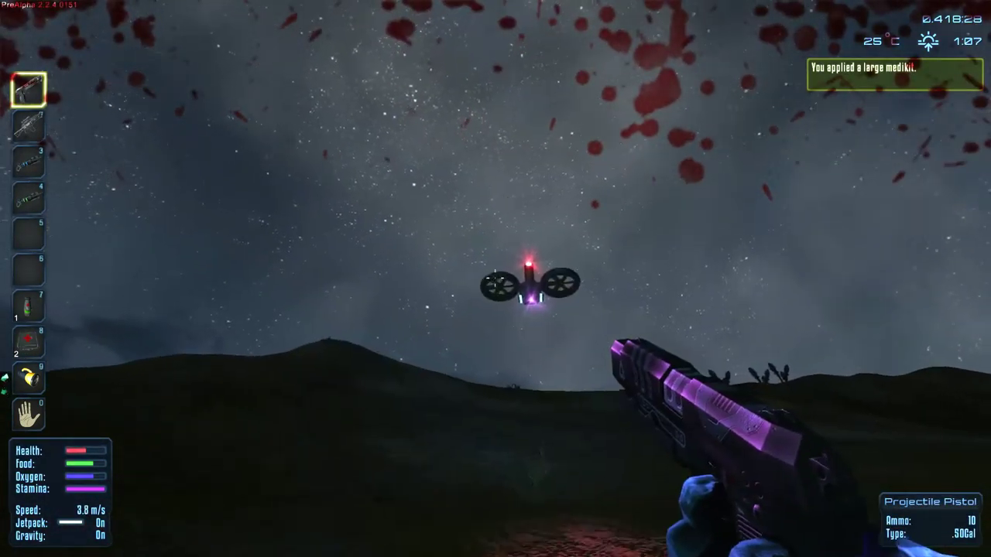
{"action": "left_click", "coordinate": [495, 278]}
{"action": "left_click", "coordinate": [496, 278]}
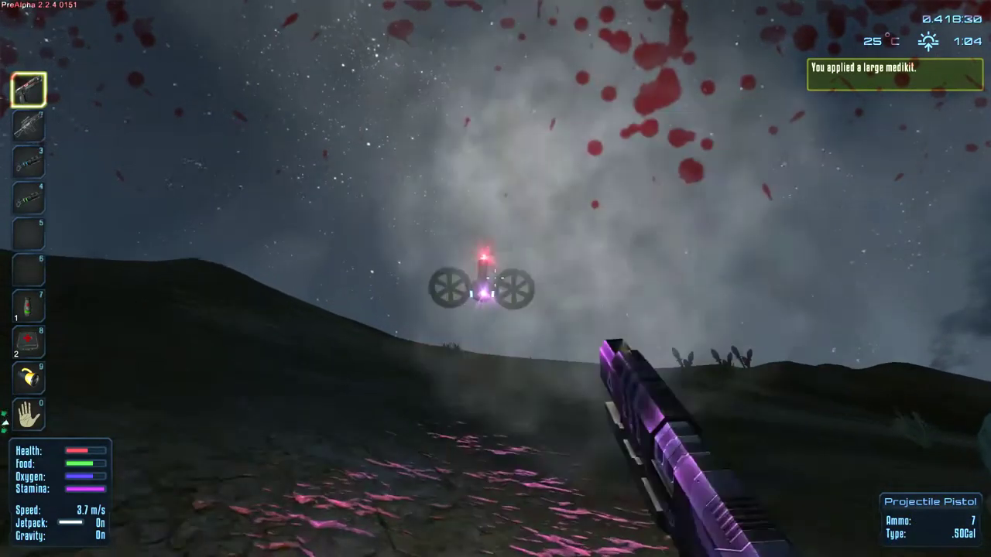
{"action": "left_click", "coordinate": [496, 279]}
{"action": "left_click", "coordinate": [495, 278]}
{"action": "left_click", "coordinate": [495, 279]}
{"action": "left_click", "coordinate": [496, 278]}
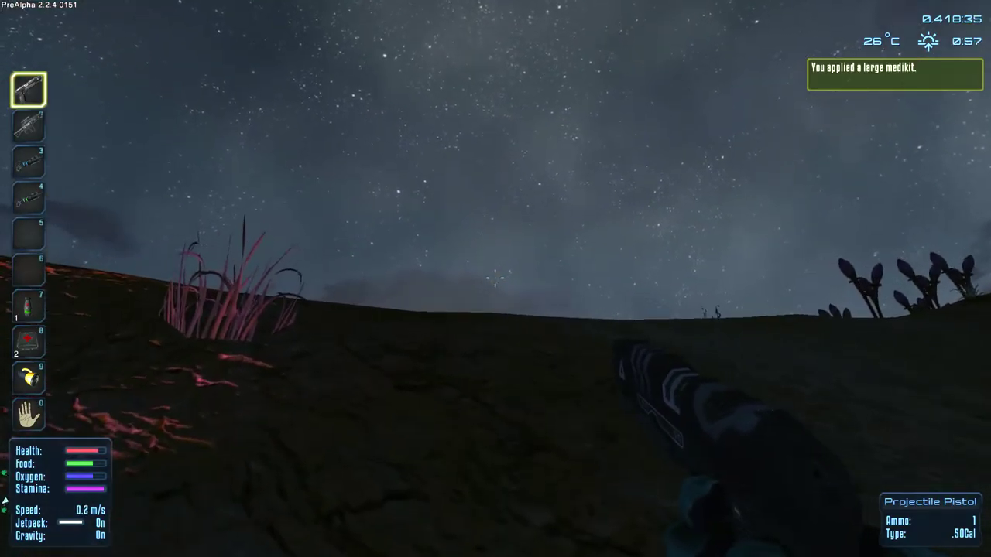
- Reload, destroy the second Cannon Drone, and open its loot container
{"action": "key", "text": "r"}
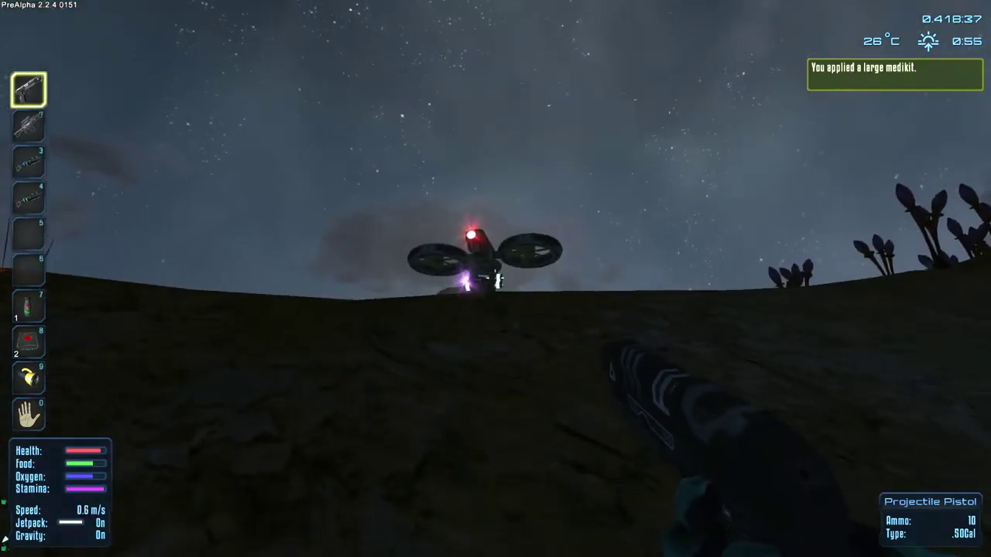
{"action": "left_click", "coordinate": [495, 279]}
{"action": "left_click", "coordinate": [495, 278]}
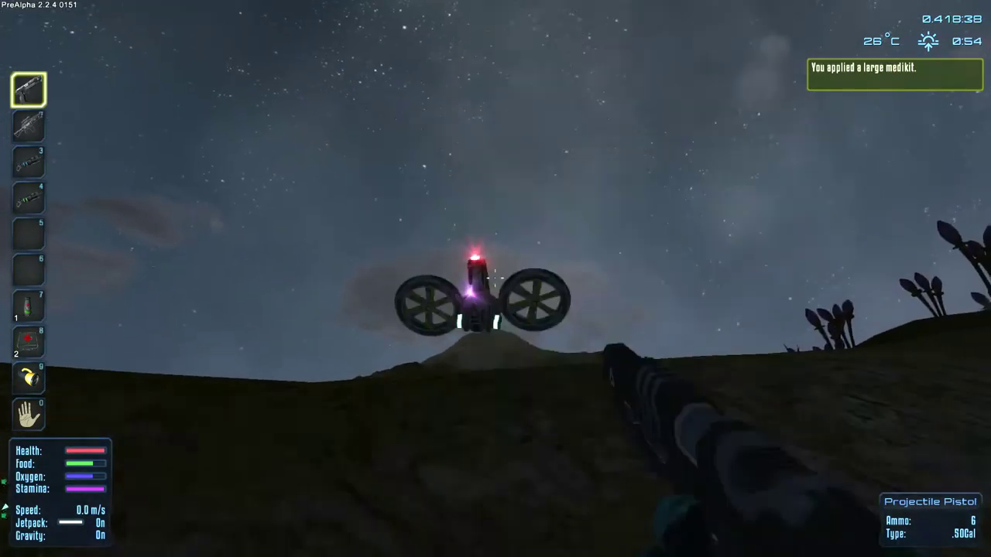
{"action": "left_click", "coordinate": [496, 278]}
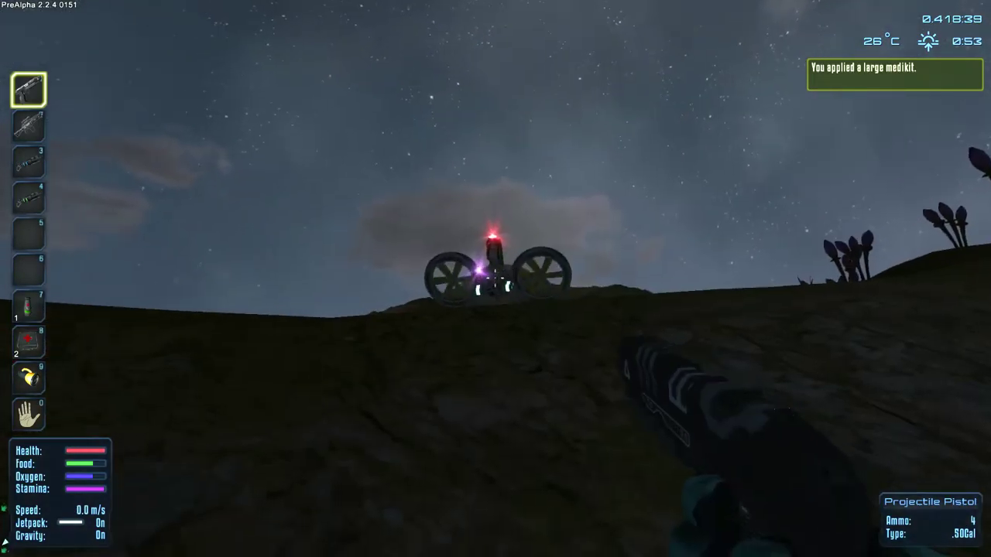
{"action": "left_click", "coordinate": [495, 278]}
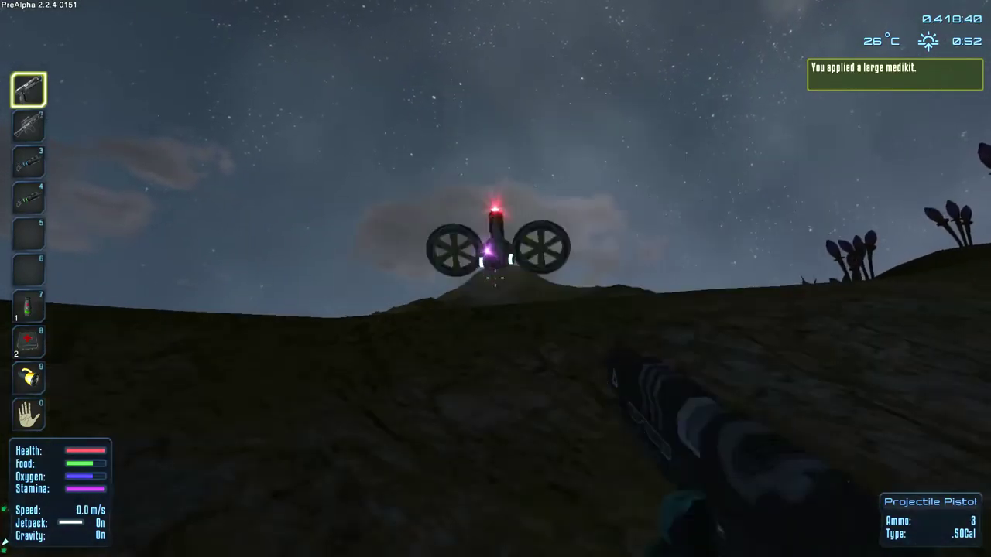
{"action": "left_click", "coordinate": [496, 279]}
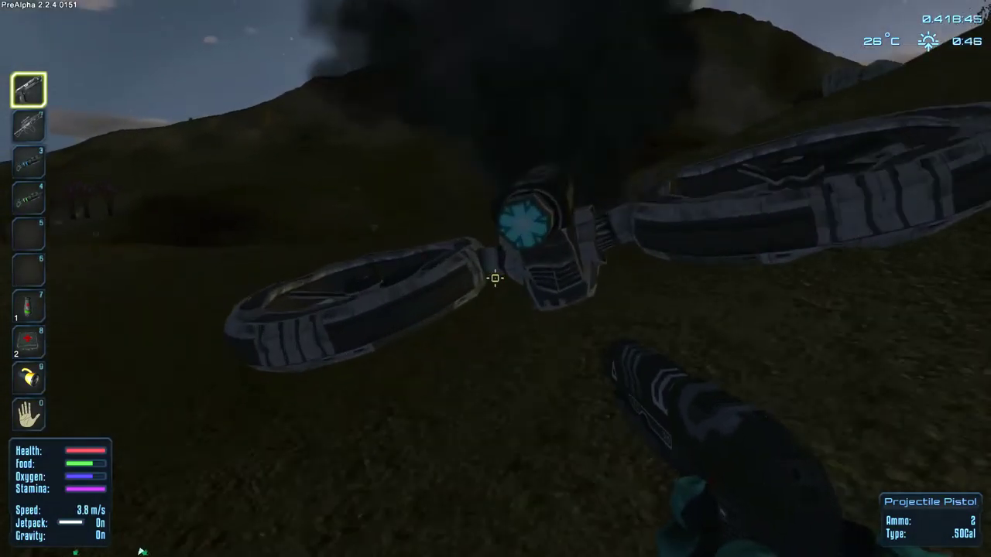
{"action": "key", "text": "f"}
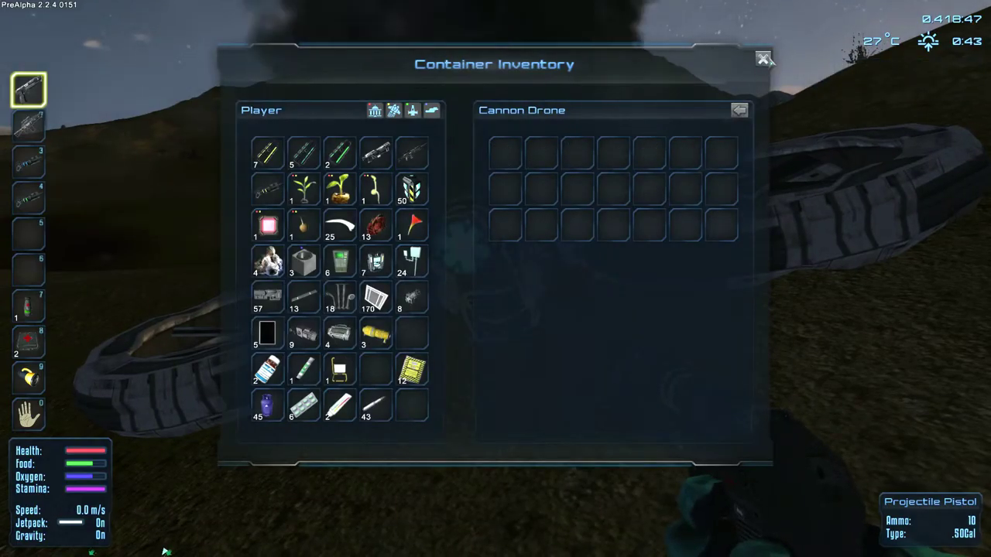
- Close the Cannon Drone's container after taking all its loot
{"action": "key", "text": "Escape"}
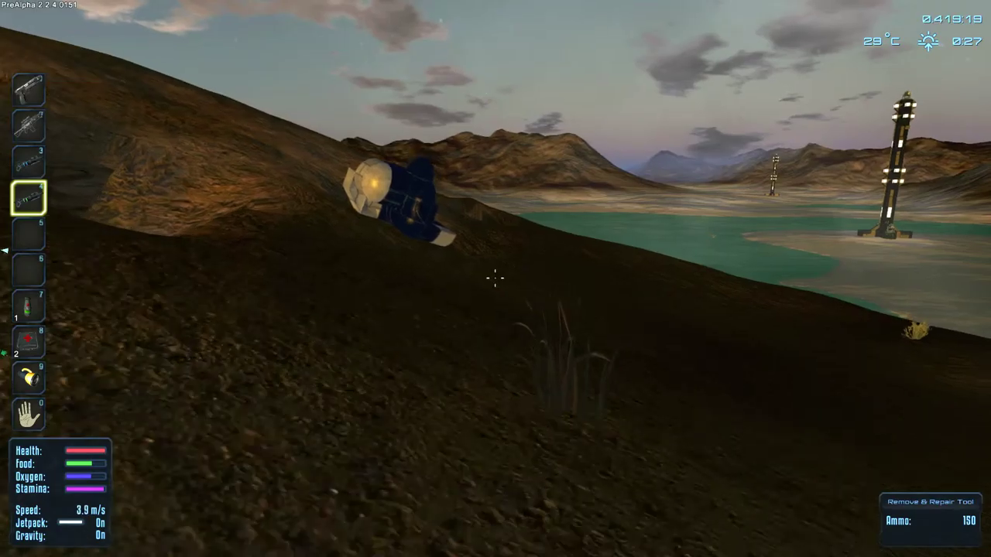
- Check the Player Inventory for repair charges, then close it
{"action": "key", "text": "i"}
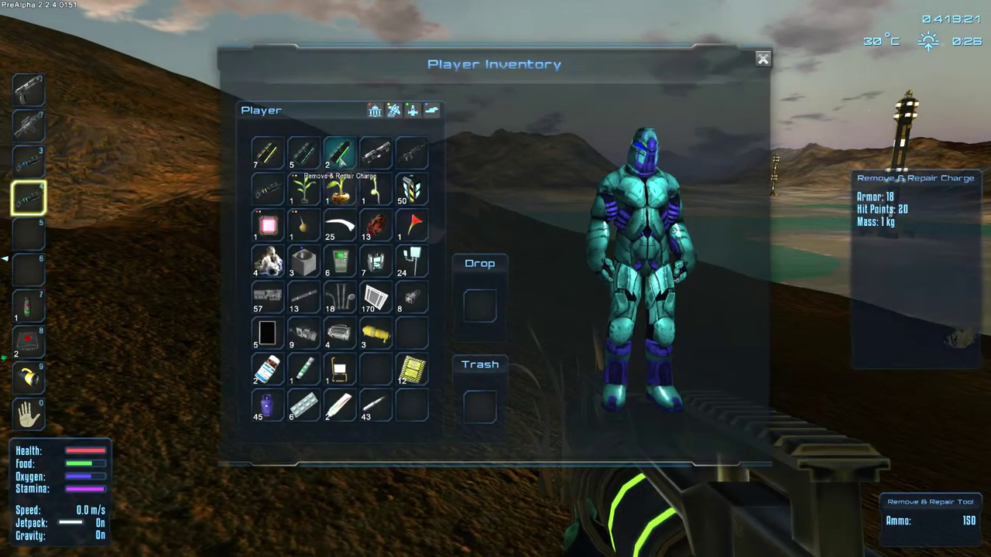
{"action": "key", "text": "i"}
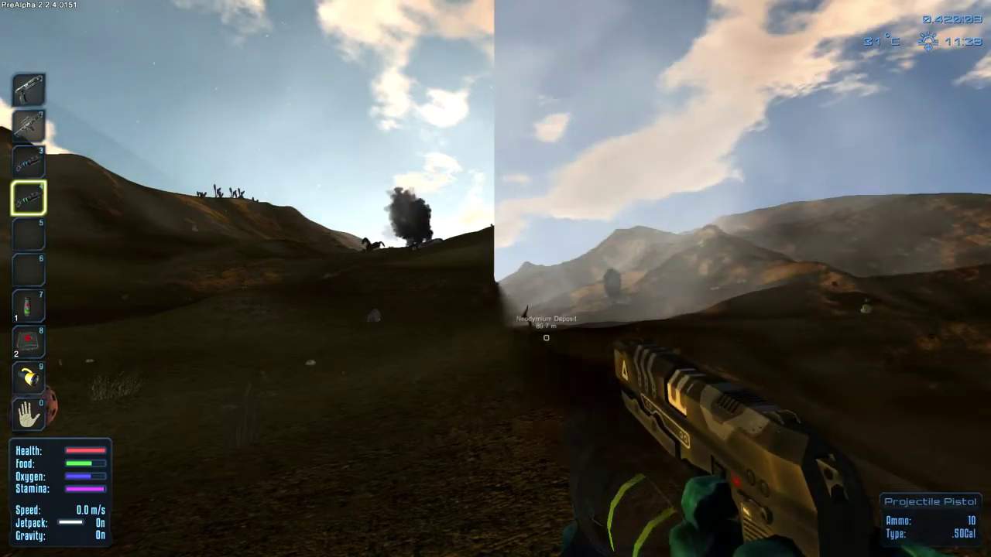
- Walk to the New Small Vessel waypoint and climb into its cockpit
{"action": "key", "text": "w"}
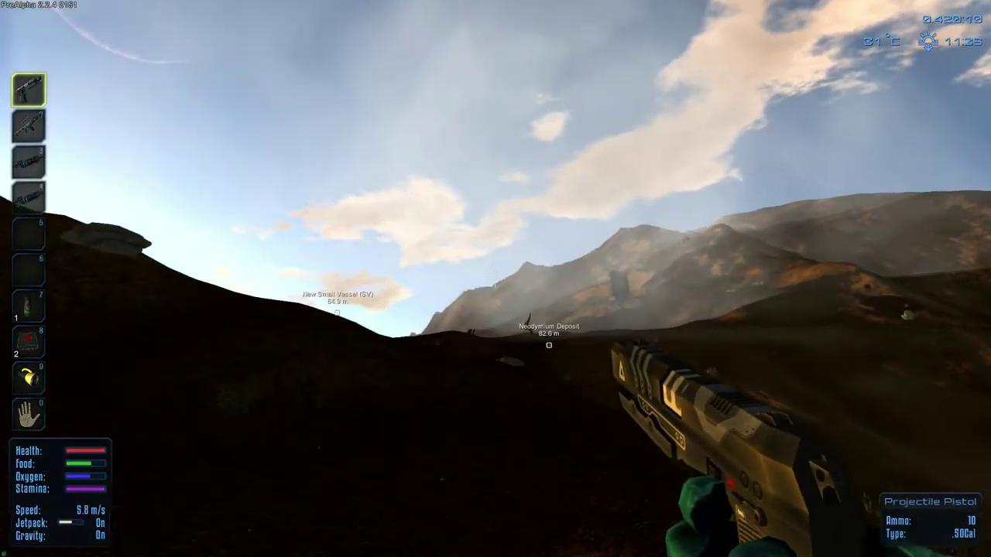
{"action": "key", "text": "w"}
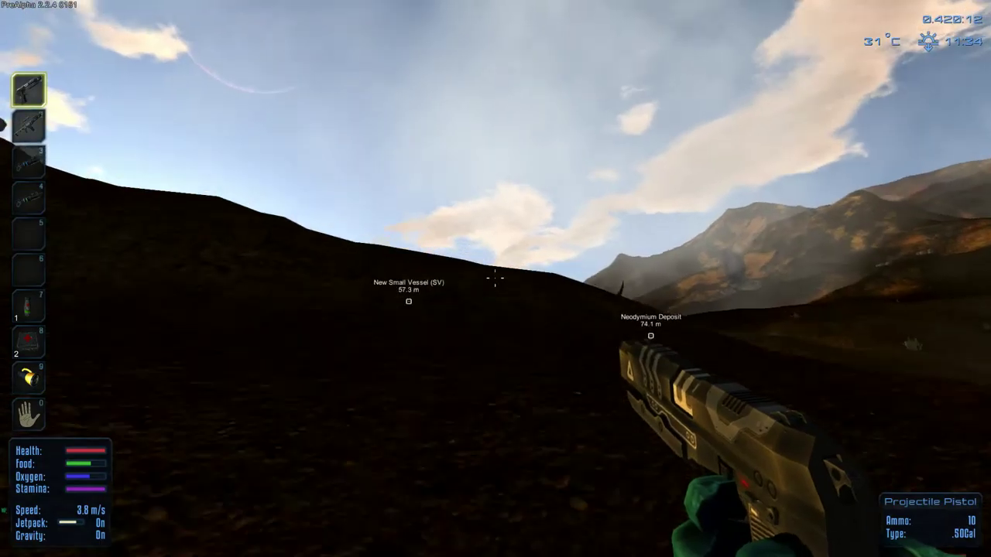
{"action": "key", "text": "w"}
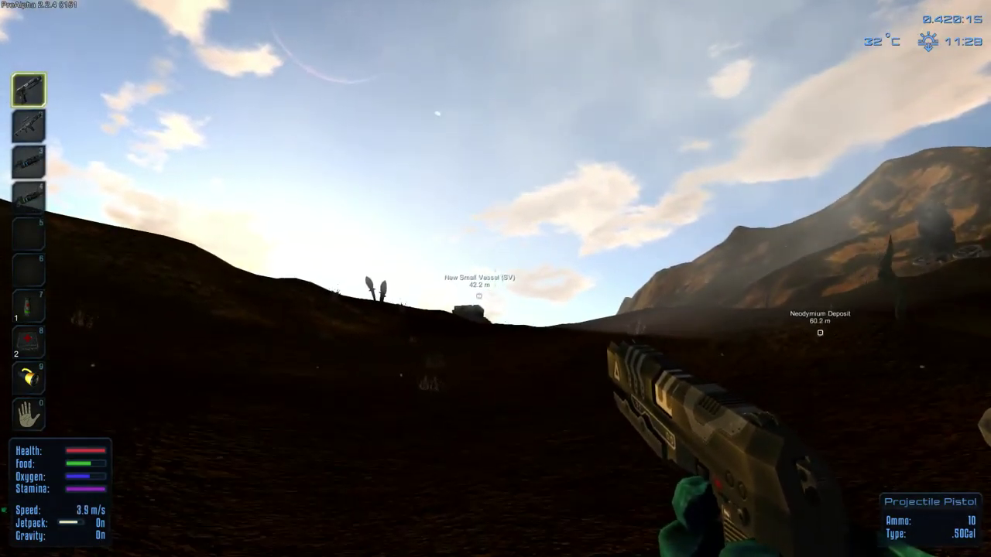
{"action": "key", "text": "w"}
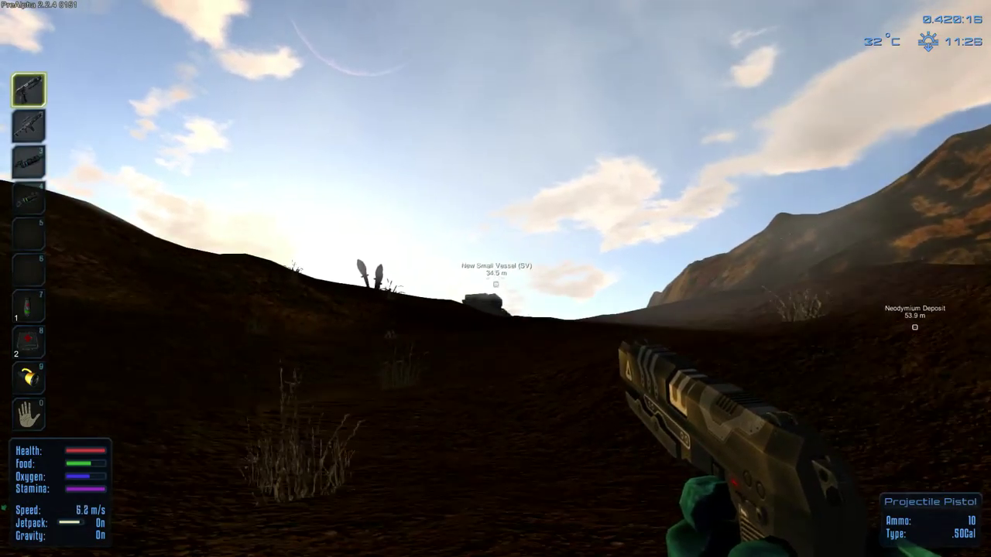
{"action": "key", "text": "w"}
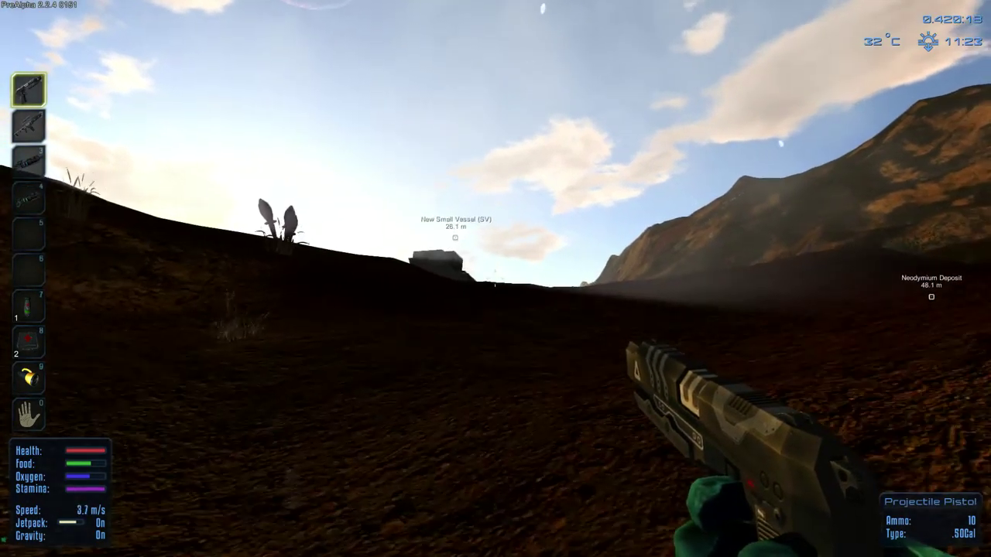
{"action": "key", "text": "w"}
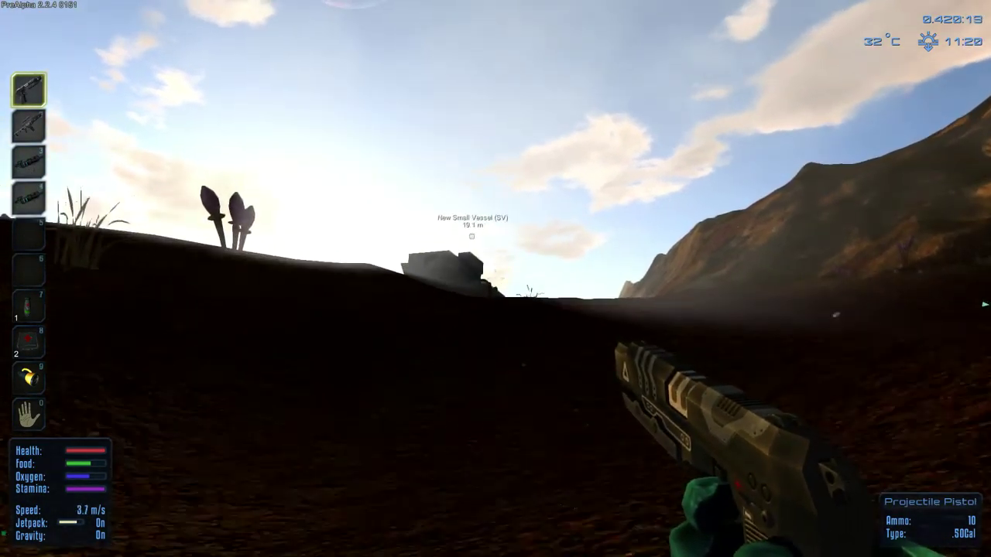
{"action": "key", "text": "w"}
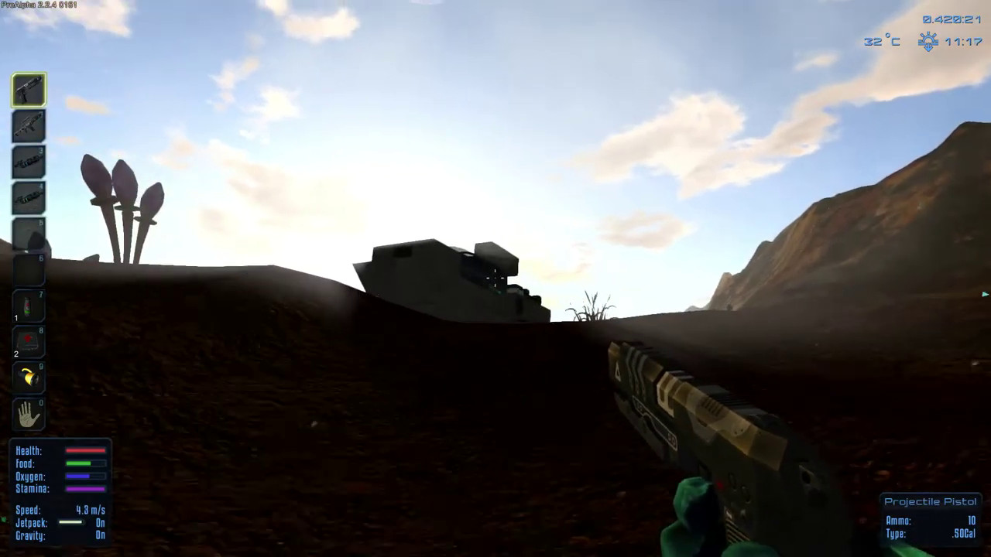
{"action": "key", "text": "w"}
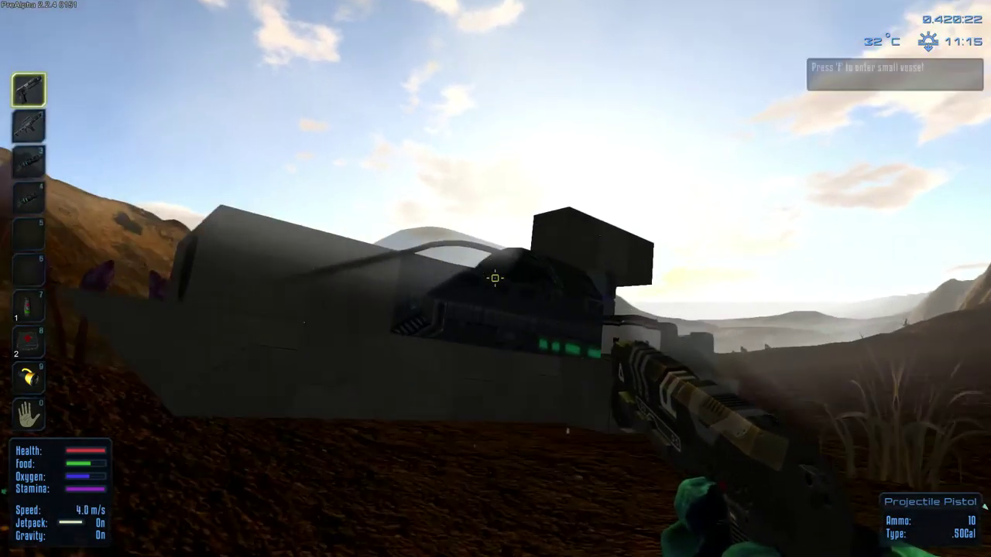
{"action": "key", "text": "f"}
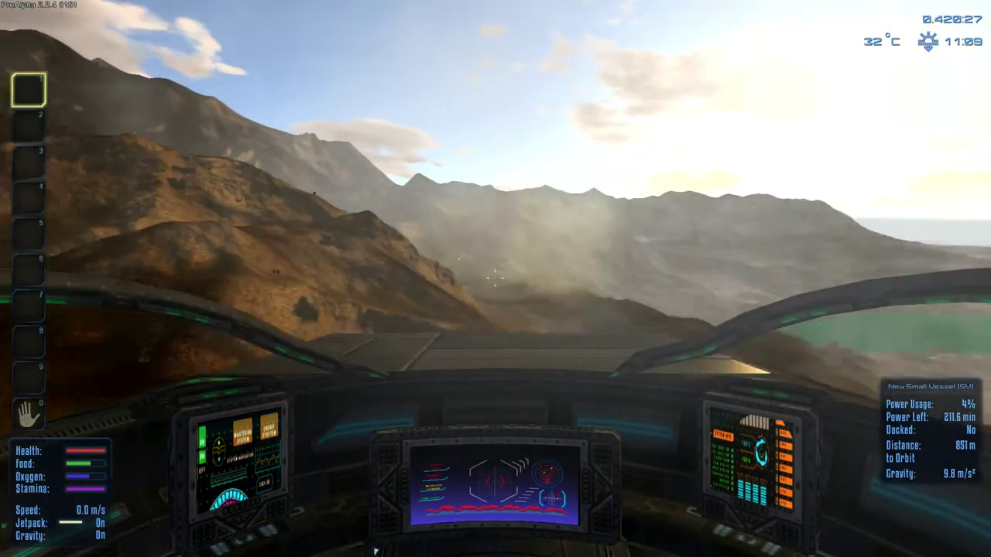
- Take off down the lake valley and check position on the planet map
{"action": "key", "text": "w"}
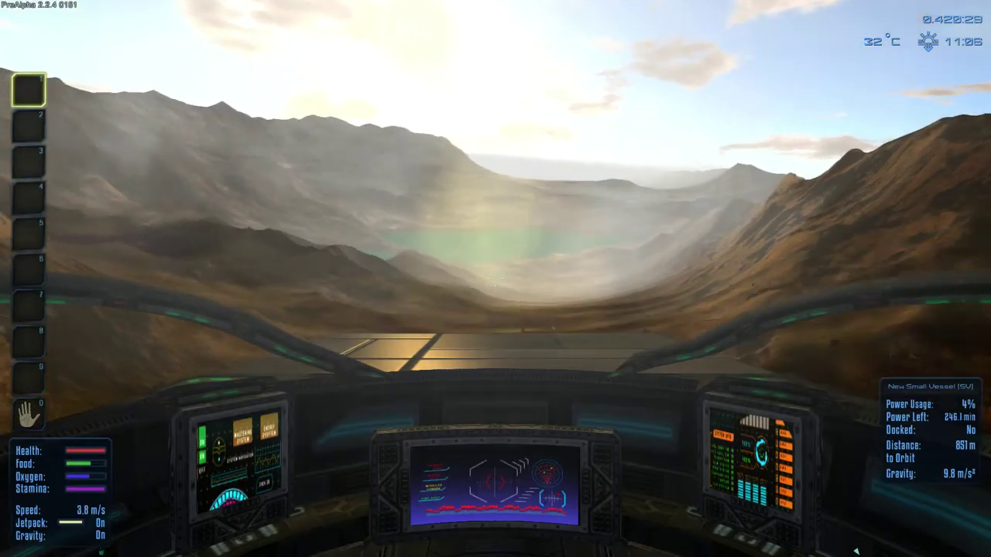
{"action": "key", "text": "w"}
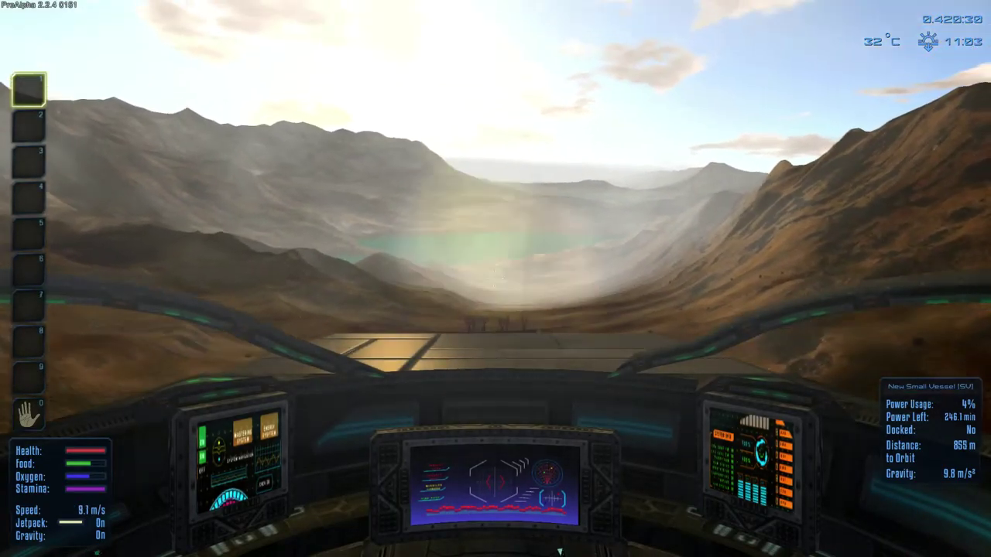
{"action": "key", "text": "w"}
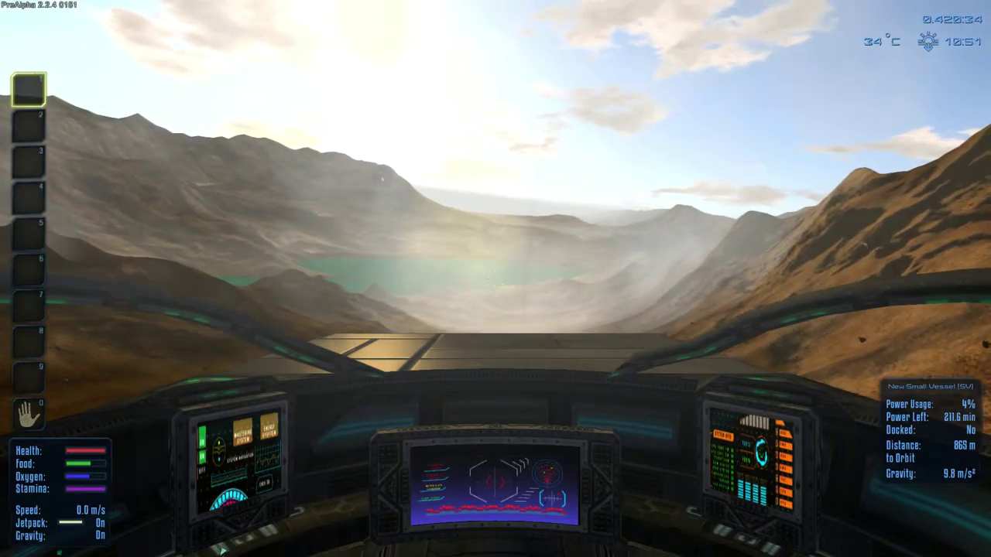
{"action": "key", "text": "m"}
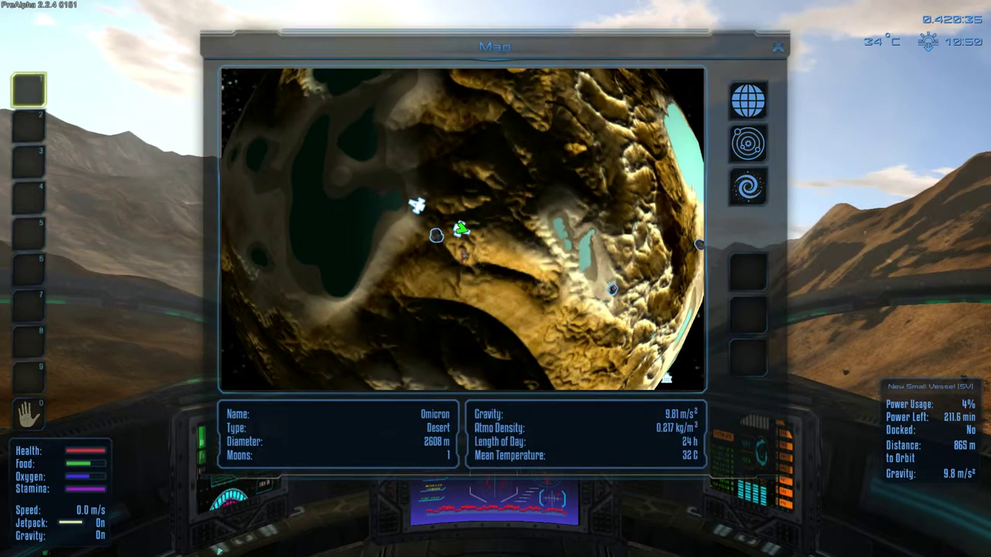
{"action": "key", "text": "m"}
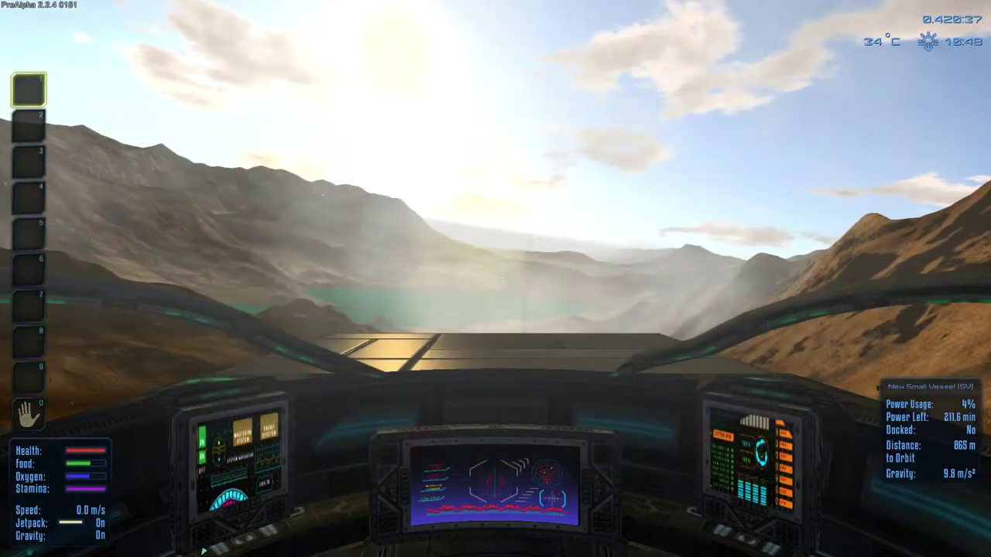
- Fly on to the Magnesium Deposit, slow down, and switch to third-person view
{"action": "key", "text": "w"}
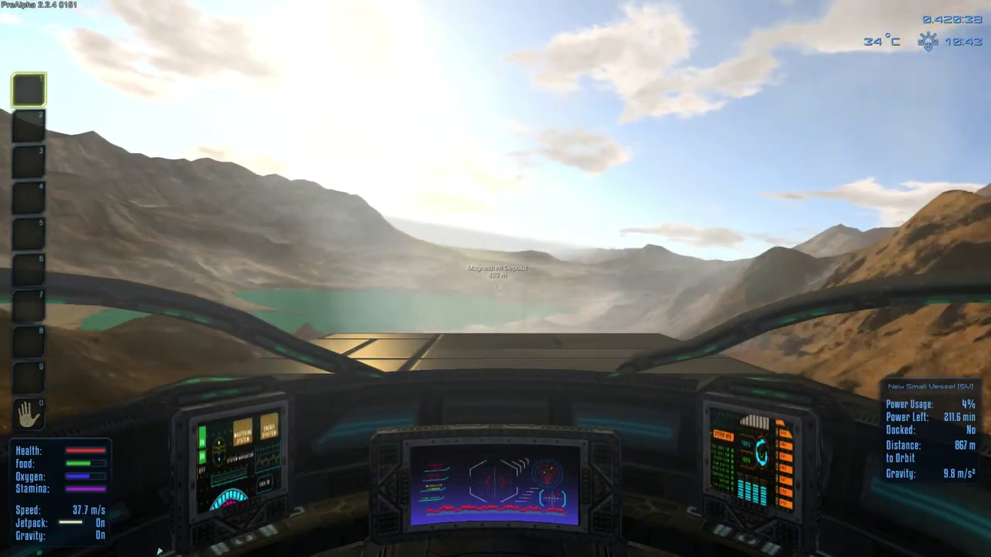
{"action": "key", "text": "w"}
{"action": "key", "text": "w"}
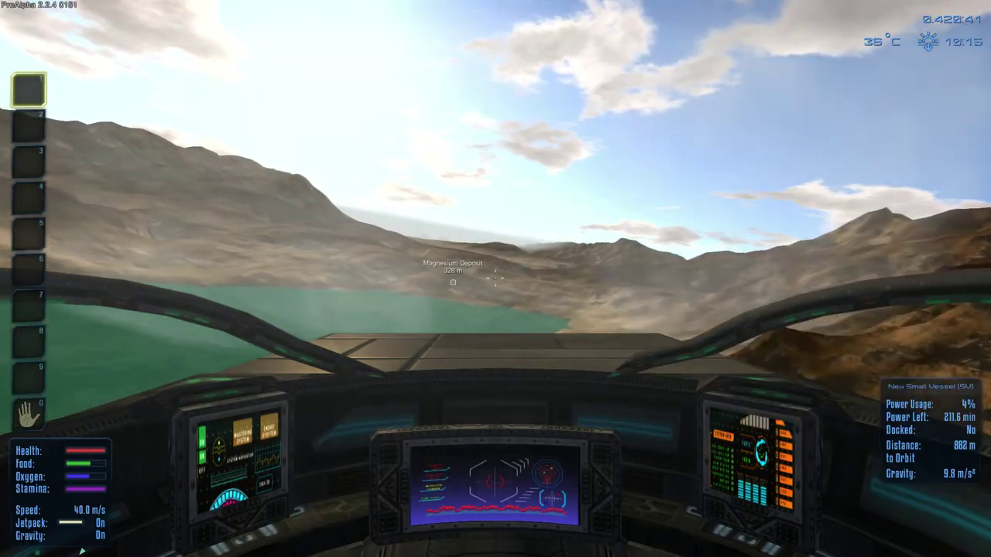
{"action": "key", "text": "w"}
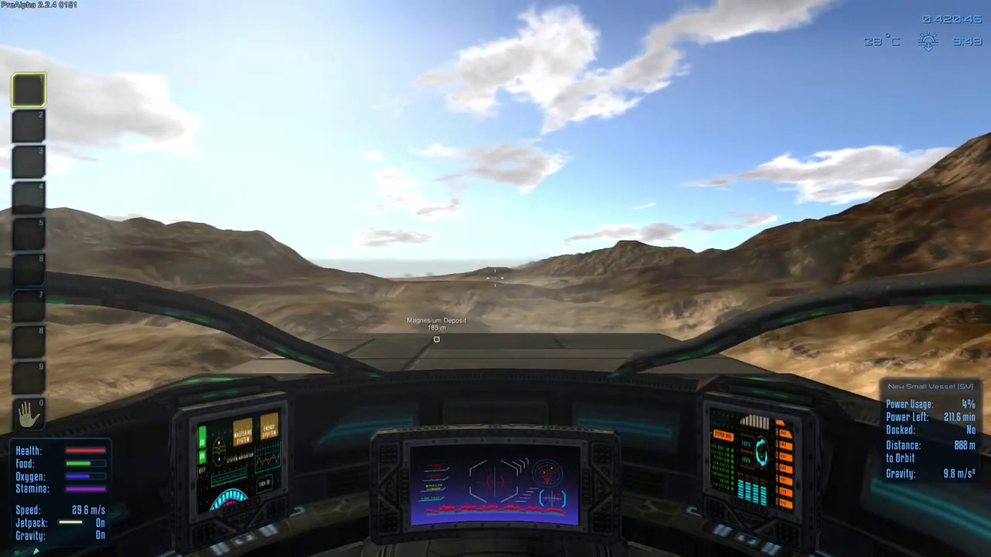
{"action": "key", "text": "w"}
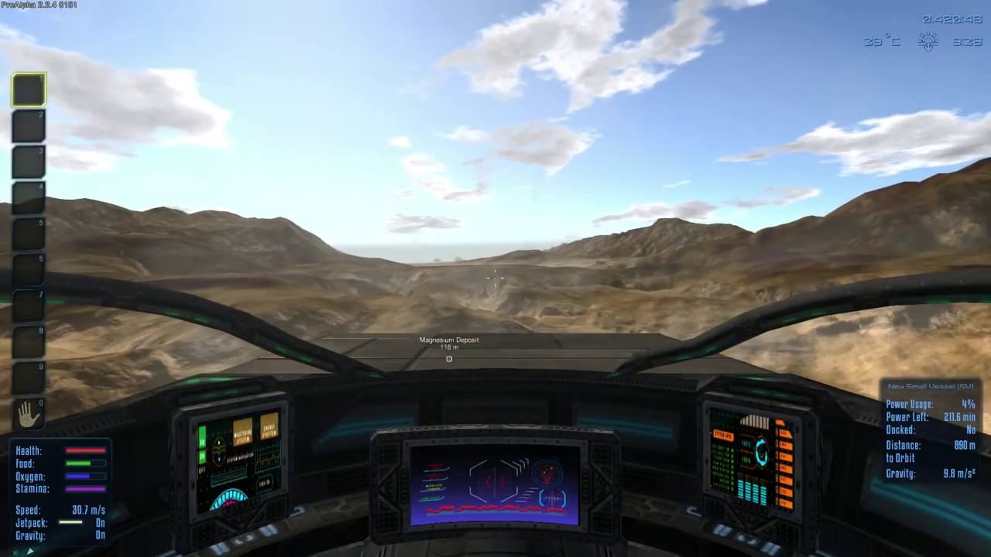
{"action": "key", "text": "v"}
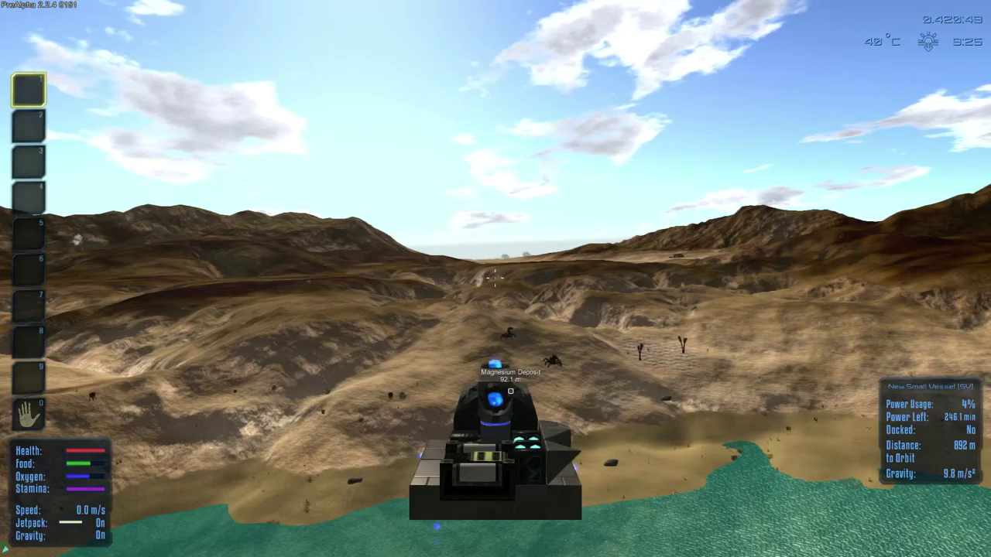
- Look around, fly toward Sharlenbase, and return to cockpit view
{"action": "left_click_drag", "start_coordinate": [496, 279], "coordinate": [387, 279]}
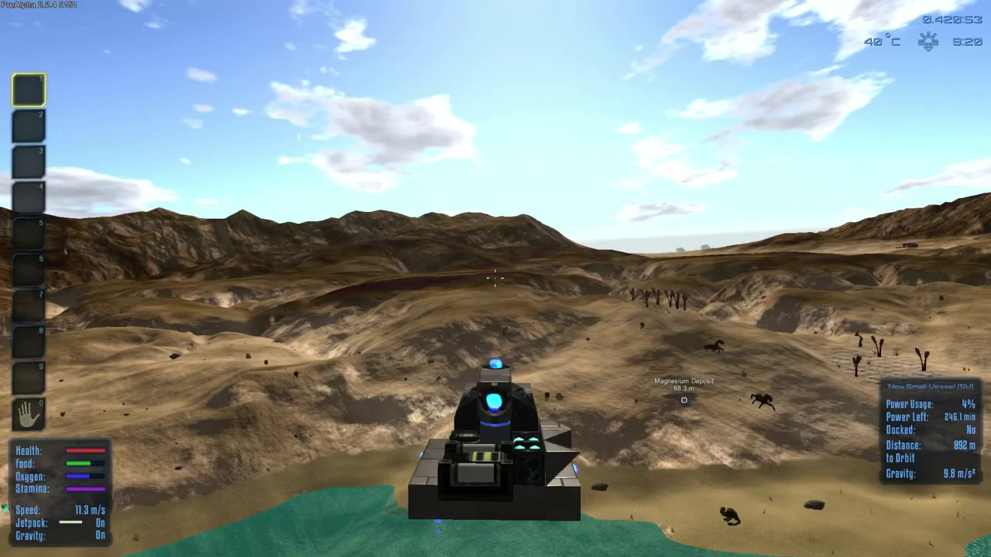
{"action": "left_click_drag", "start_coordinate": [495, 279], "coordinate": [589, 294]}
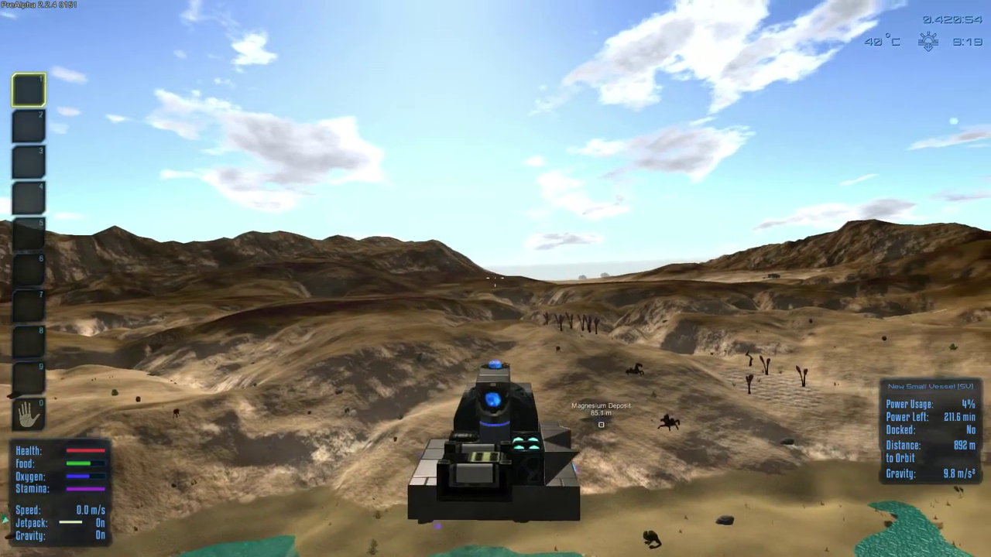
{"action": "key", "text": "w"}
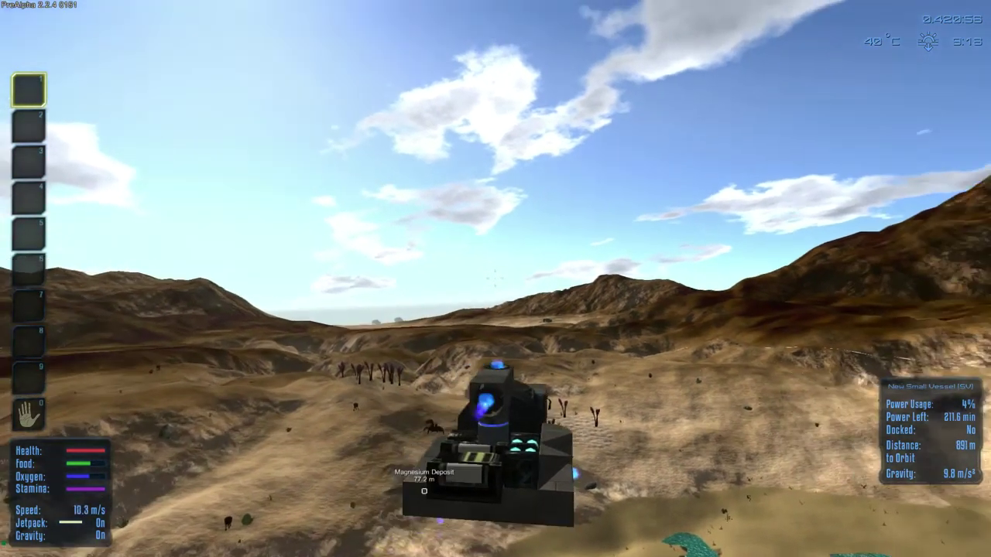
{"action": "key", "text": "w"}
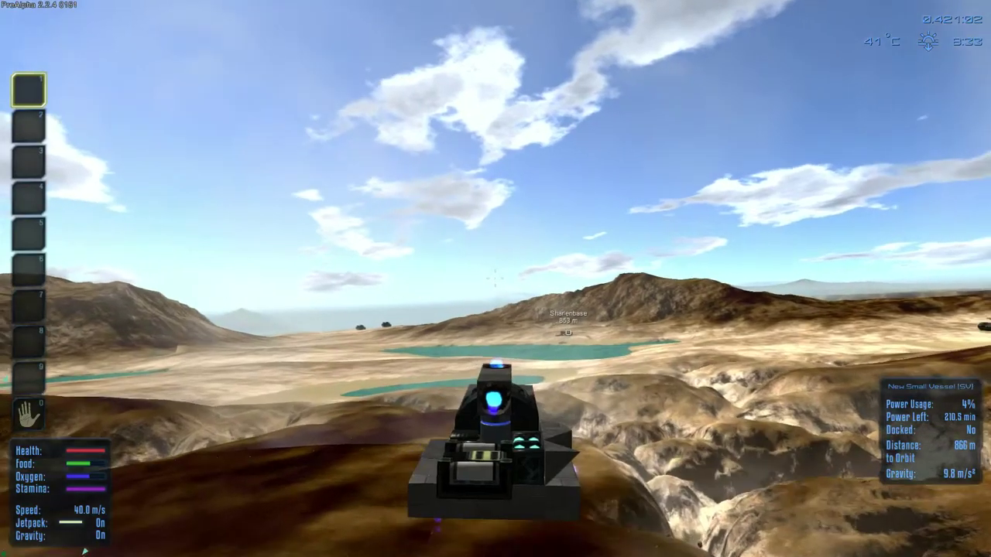
{"action": "key", "text": "v"}
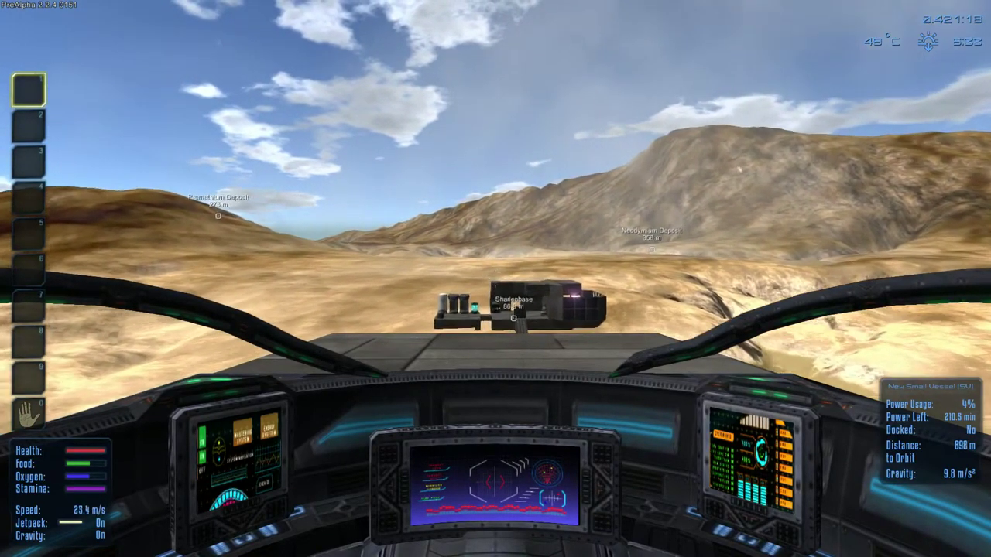
- Ease the vessel forward and park it on the sand about 27 m from Sharlenbase
{"action": "key", "text": "v"}
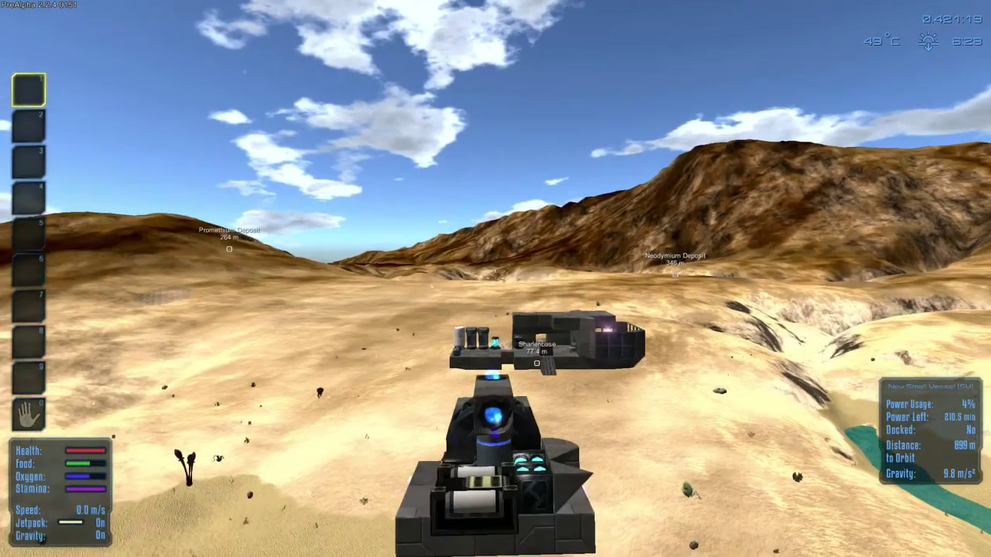
{"action": "key", "text": "d"}
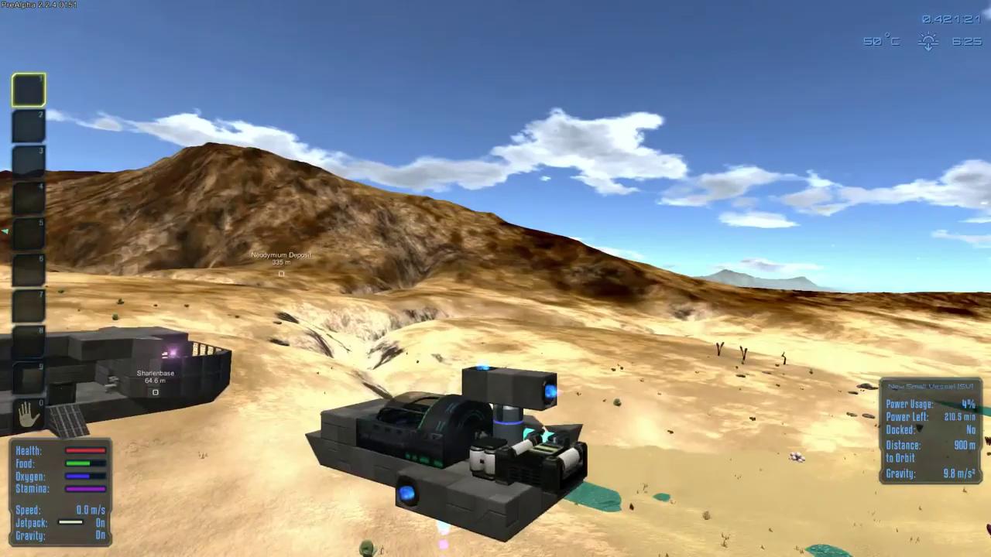
{"action": "key", "text": "w"}
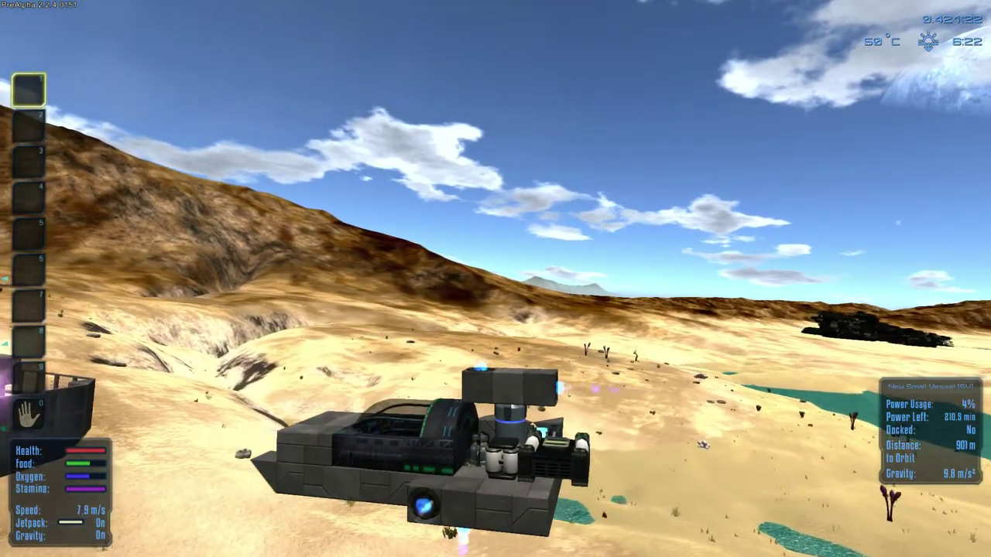
{"action": "key", "text": "w"}
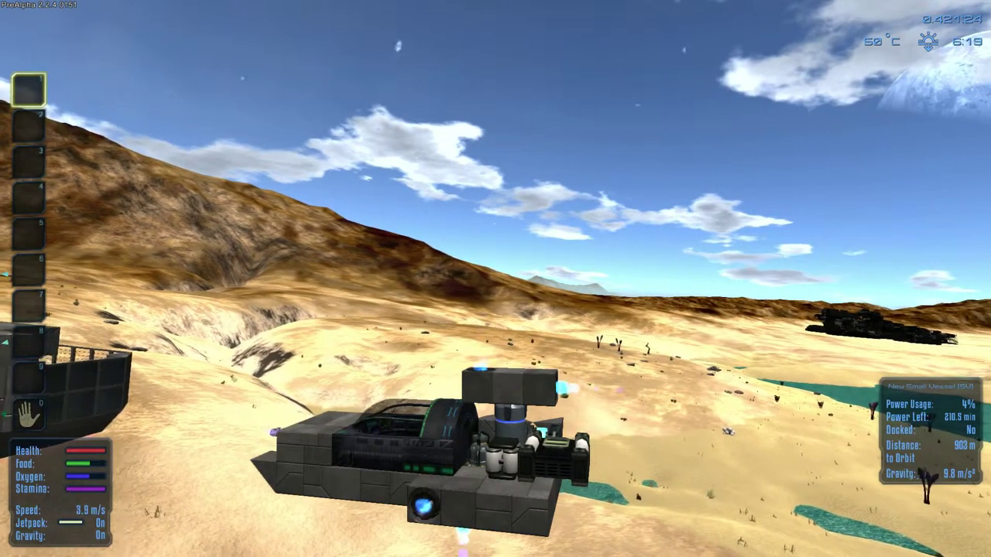
{"action": "key", "text": "w"}
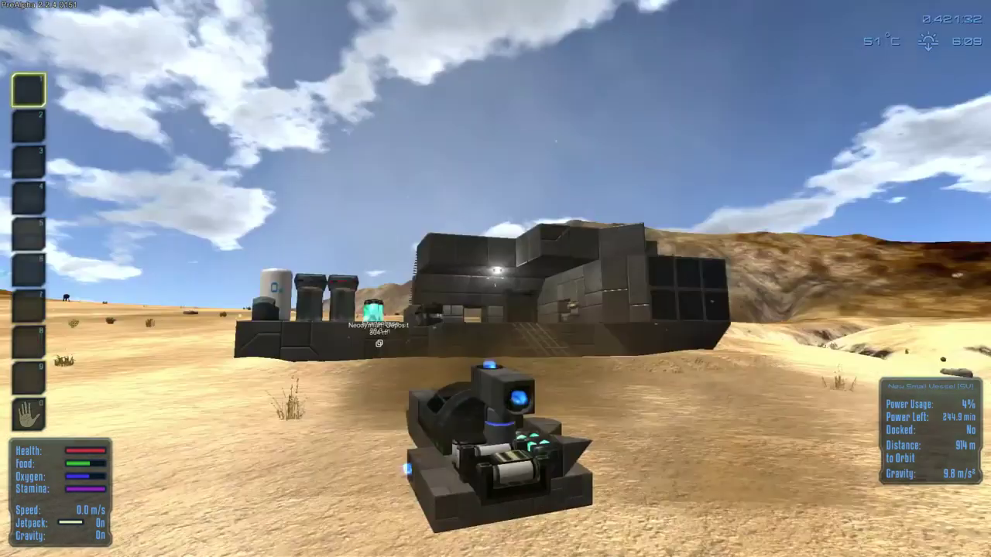
- Exit the vessel, walk to its Oxygen Station and refill oxygen
{"action": "key", "text": "f"}
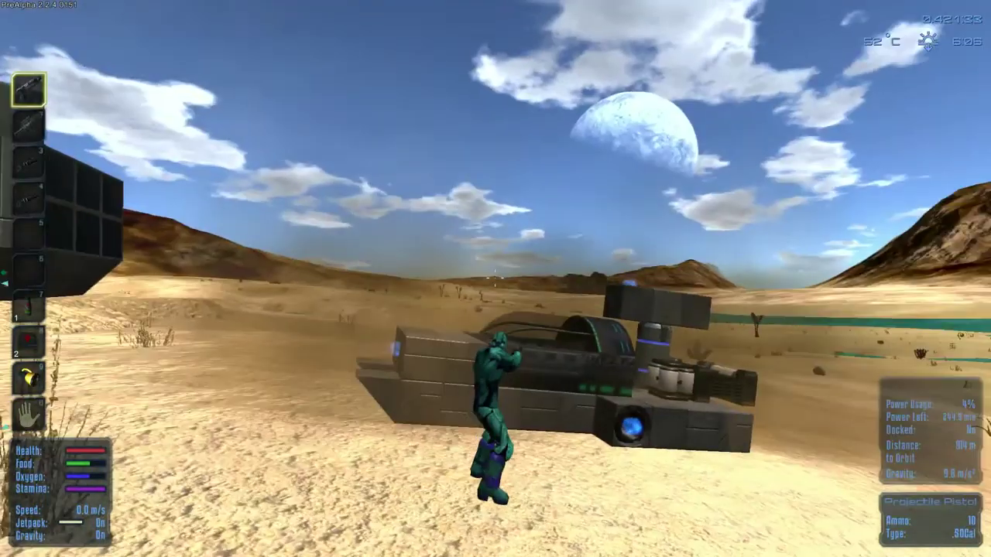
{"action": "key", "text": "v"}
{"action": "key", "text": "w"}
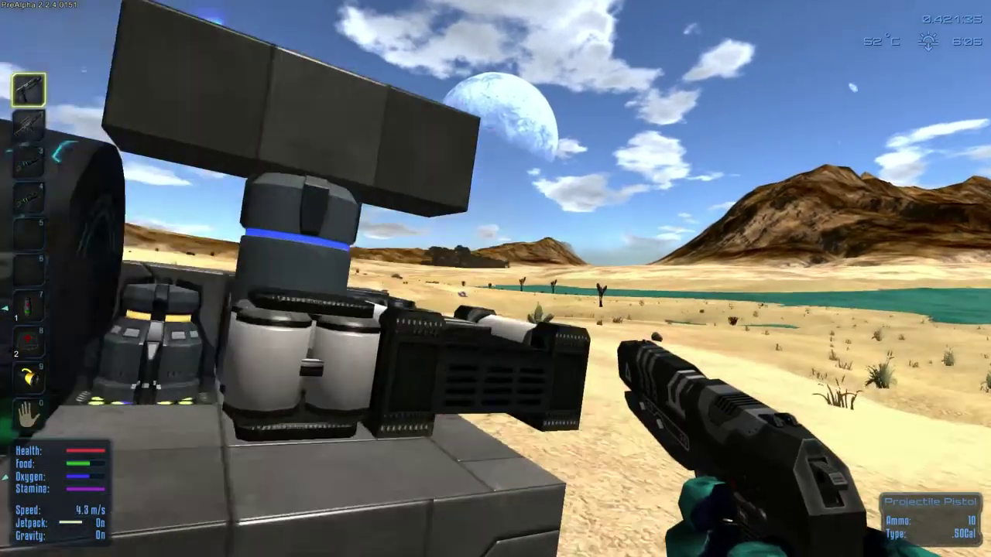
{"action": "key", "text": "w"}
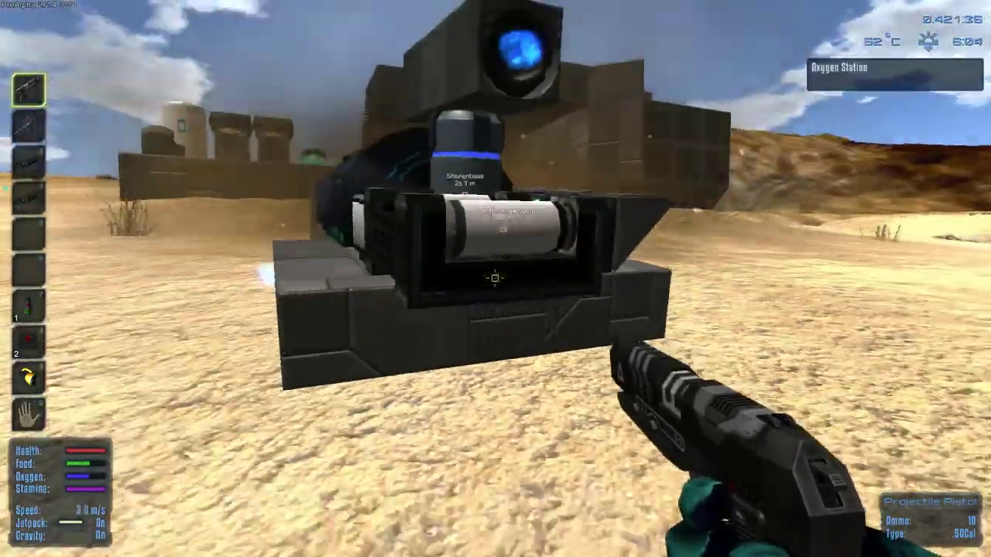
{"action": "key", "text": "w"}
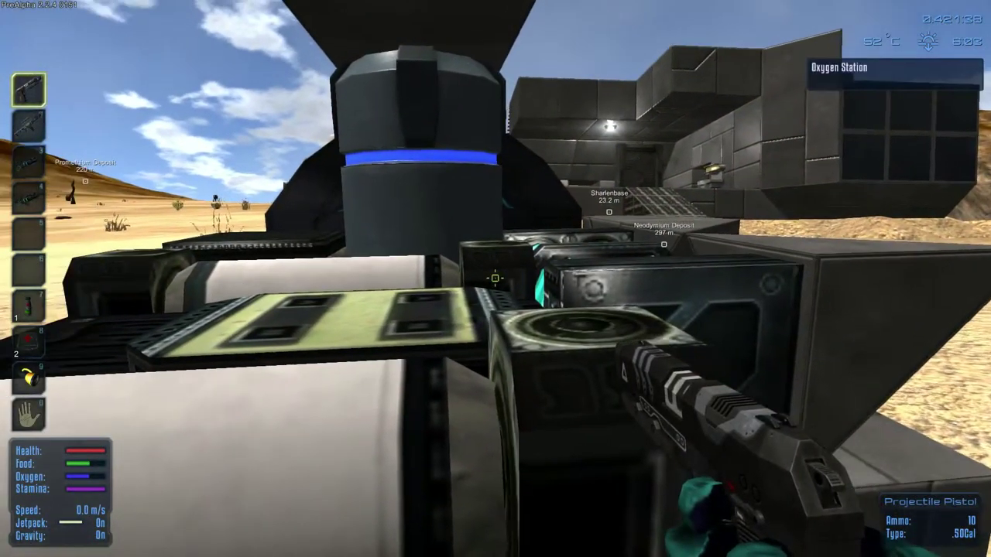
{"action": "key", "text": "f"}
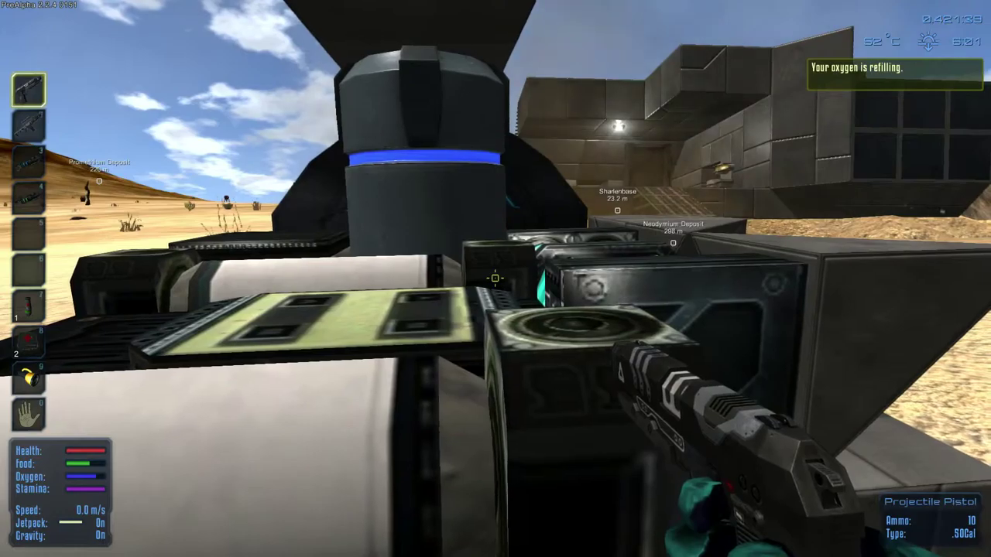
- Check the vessel's Oxygen Tank, then get back into the cockpit
{"action": "key", "text": "w"}
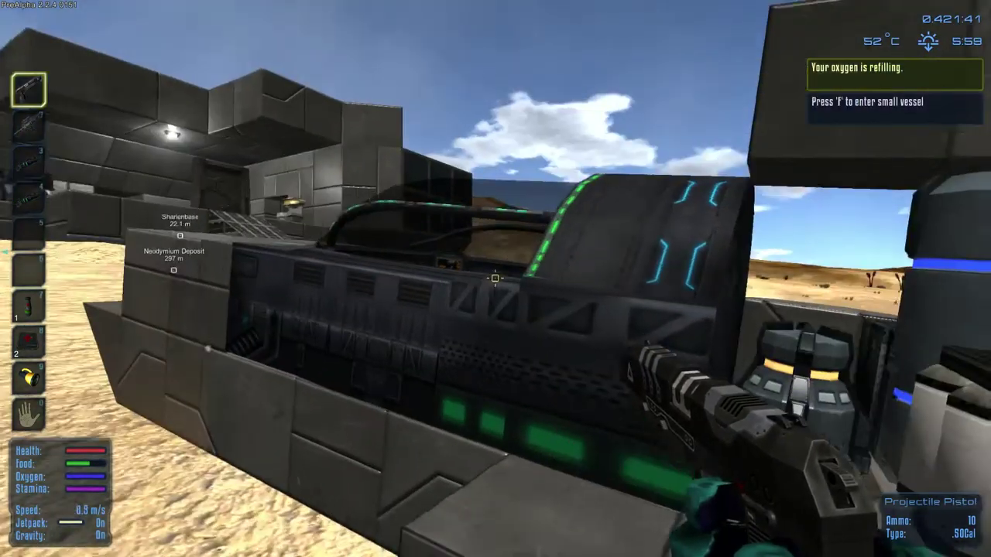
{"action": "key", "text": "f"}
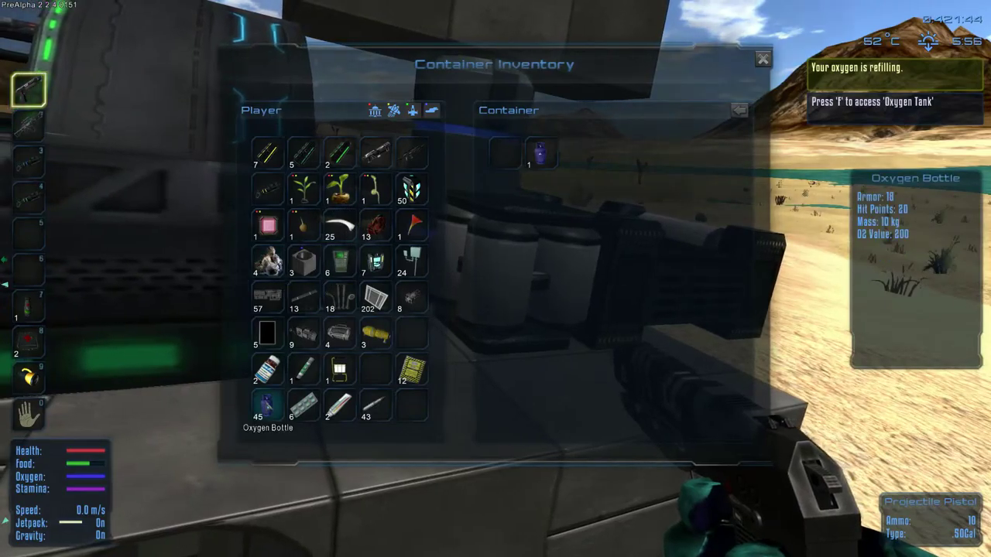
{"action": "key", "text": "a"}
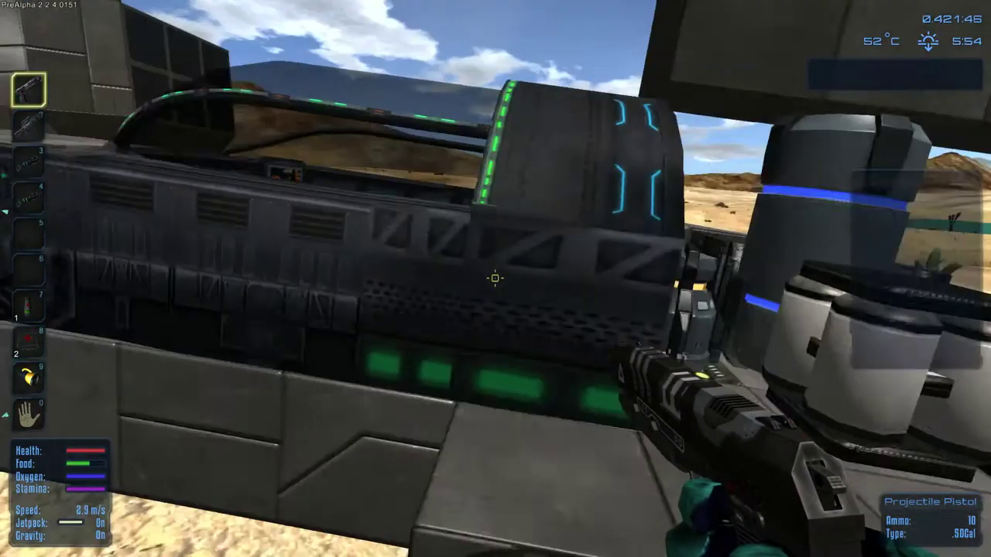
{"action": "key", "text": "f"}
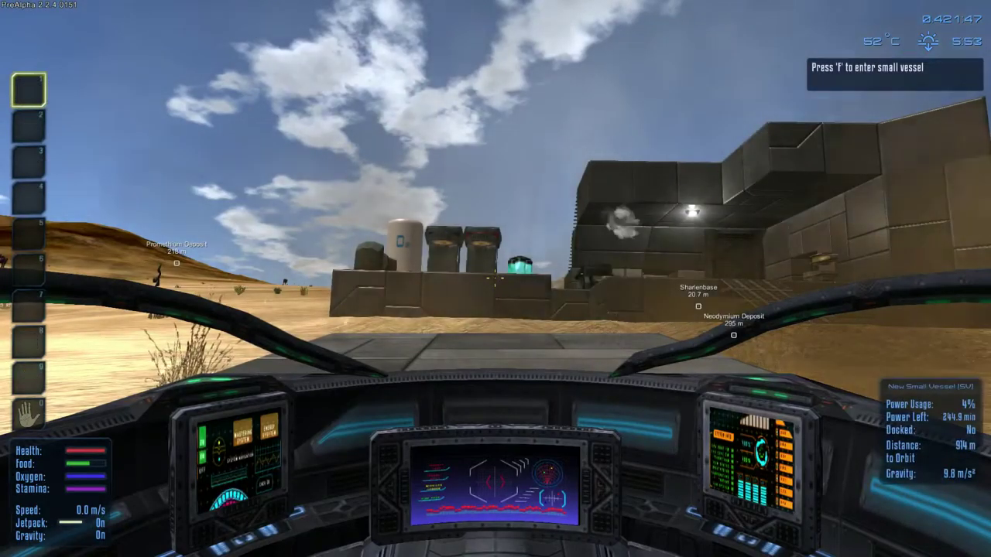
- Power off the small vessel, step out, and walk up the ramp into Sharlenbase
{"action": "key", "text": "y"}
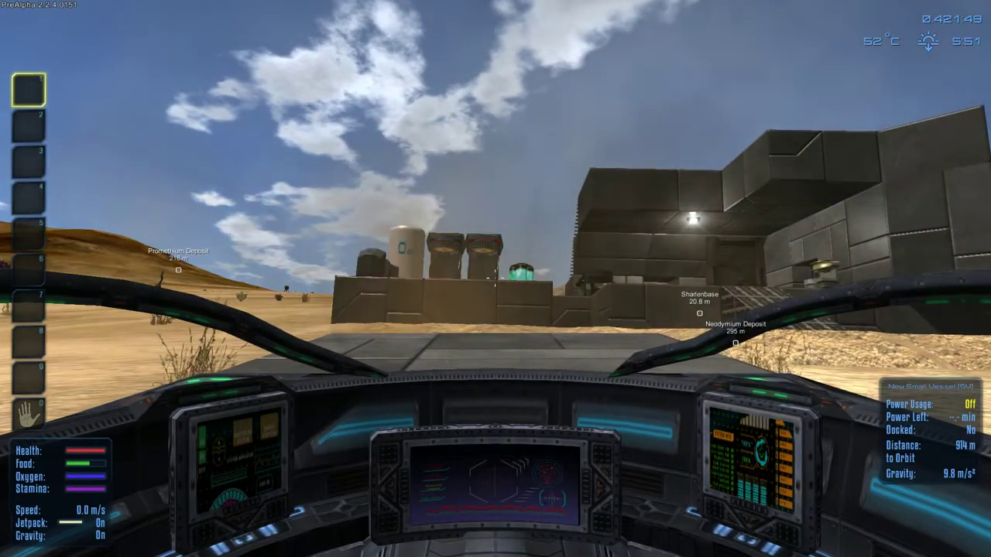
{"action": "key", "text": "f"}
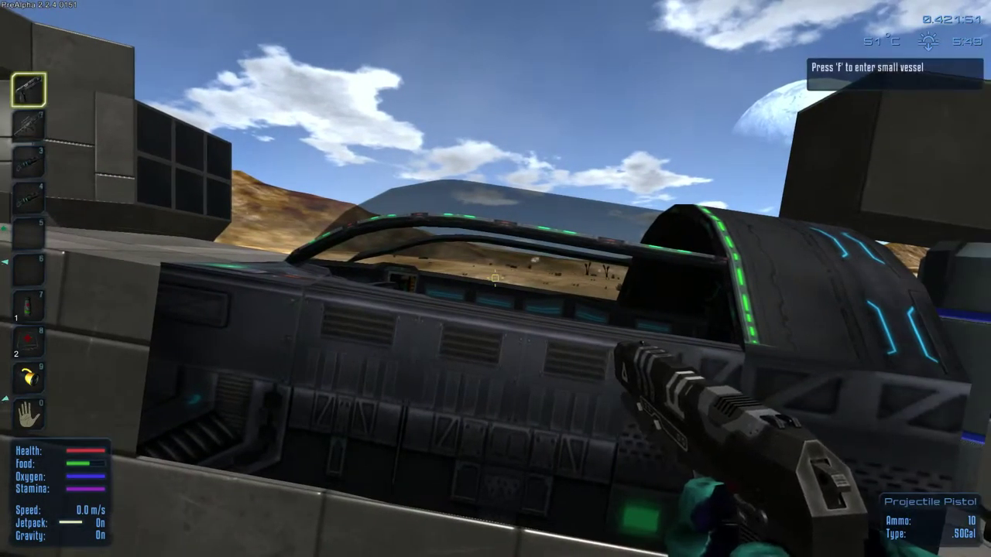
{"action": "key", "text": "w"}
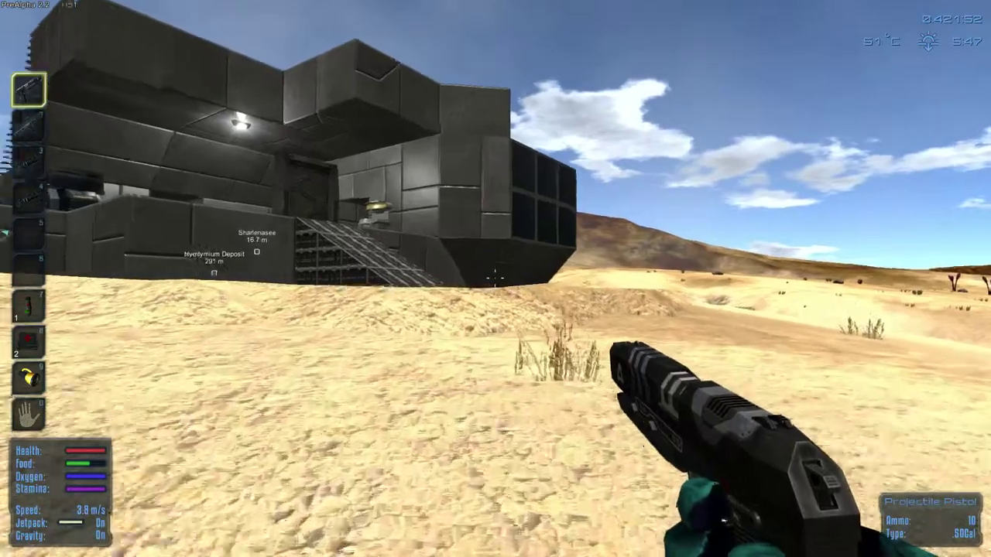
{"action": "key", "text": "w"}
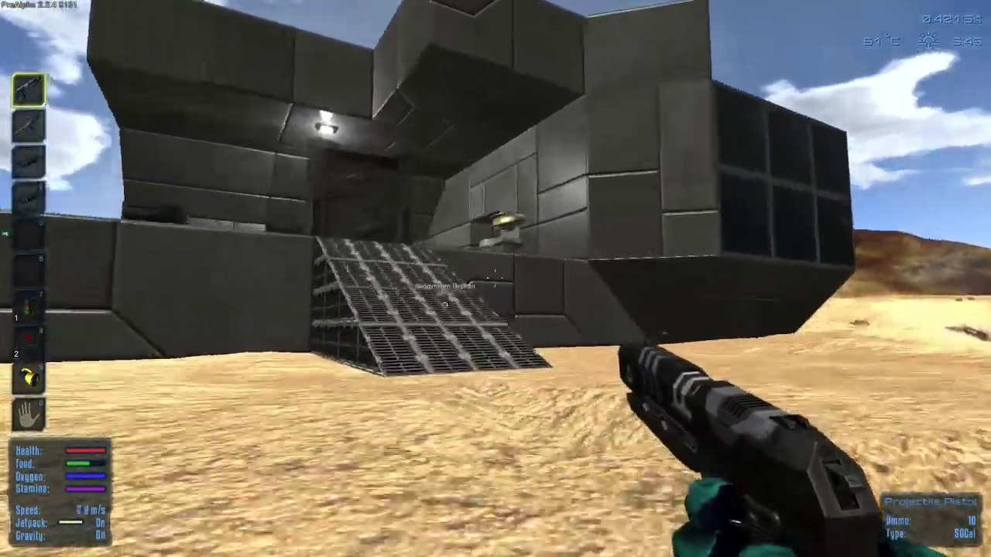
{"action": "key", "text": "w"}
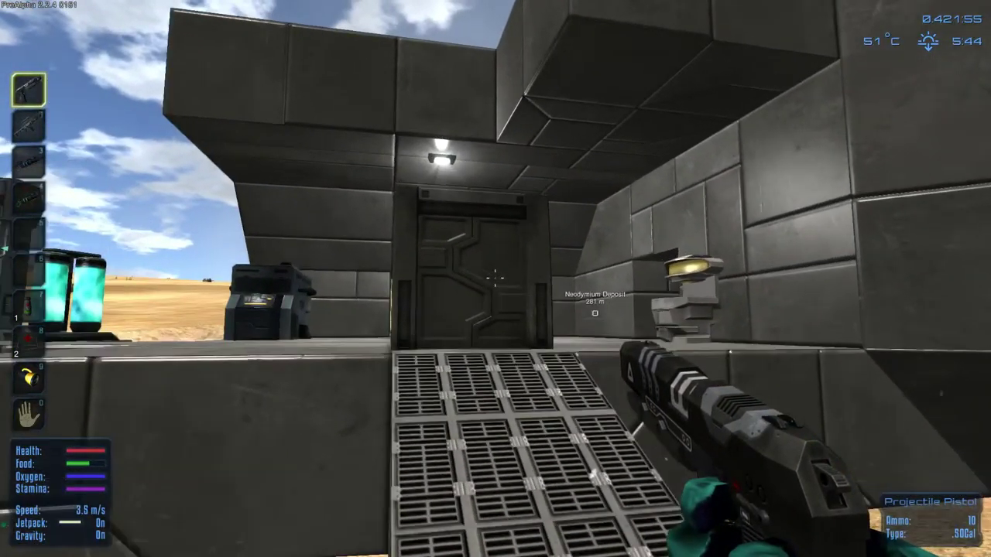
{"action": "key", "text": "w"}
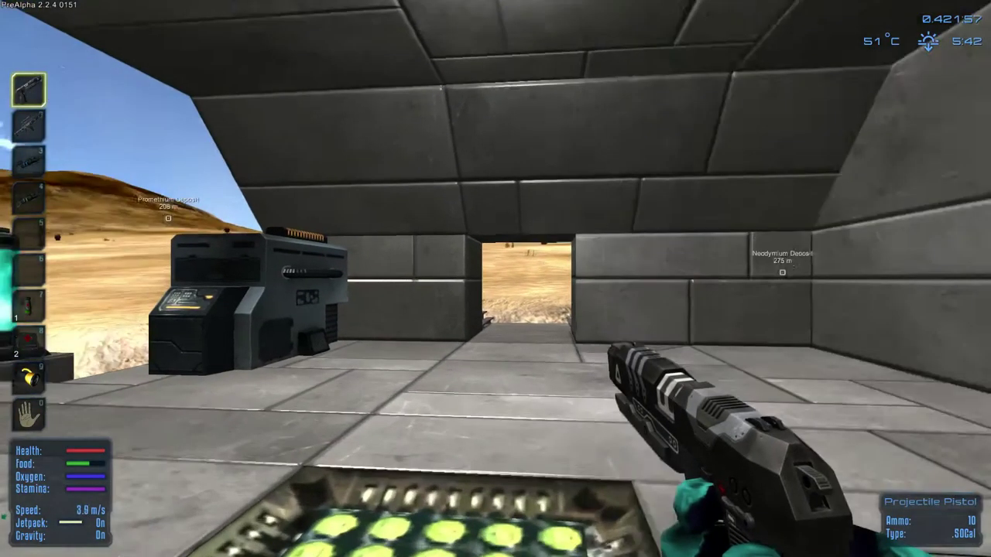
- Check the constructor's inventory, then cross the base and access the food processor
{"action": "key", "text": "w"}
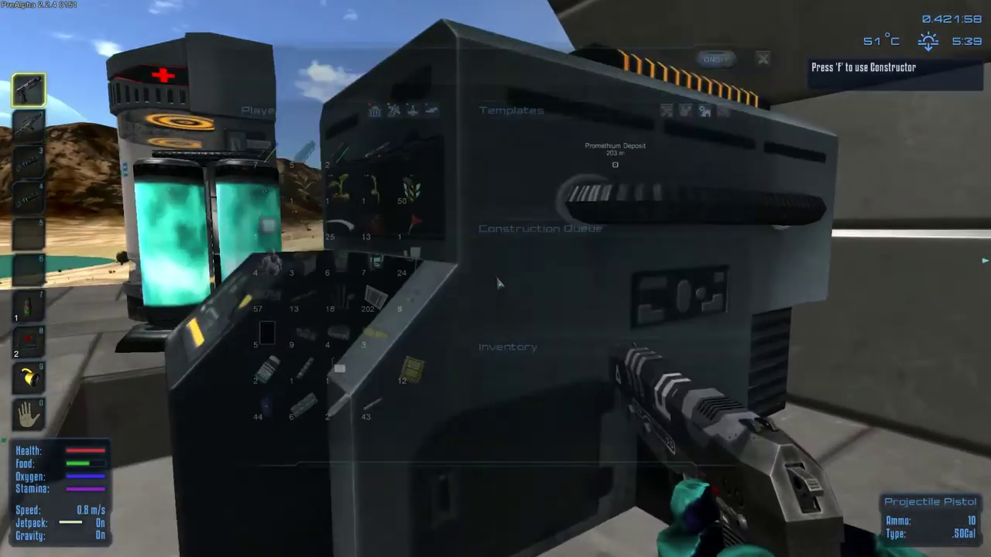
{"action": "key", "text": "f"}
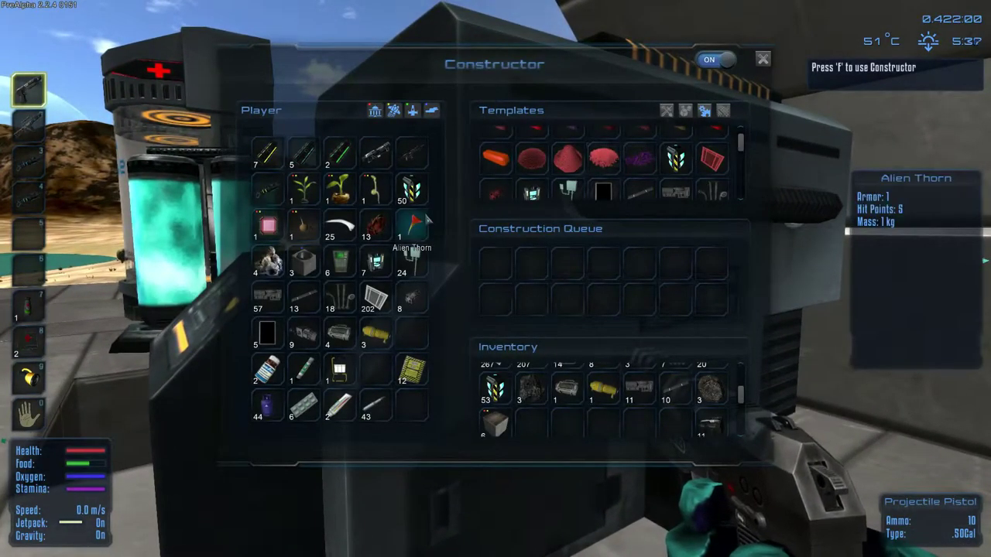
{"action": "key", "text": "Escape"}
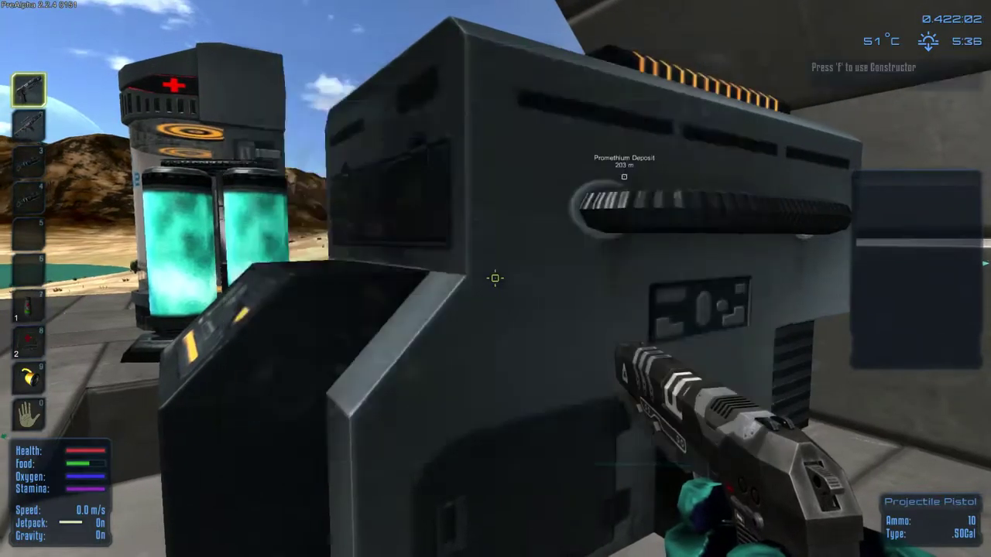
{"action": "key", "text": "w"}
{"action": "key", "text": "w"}
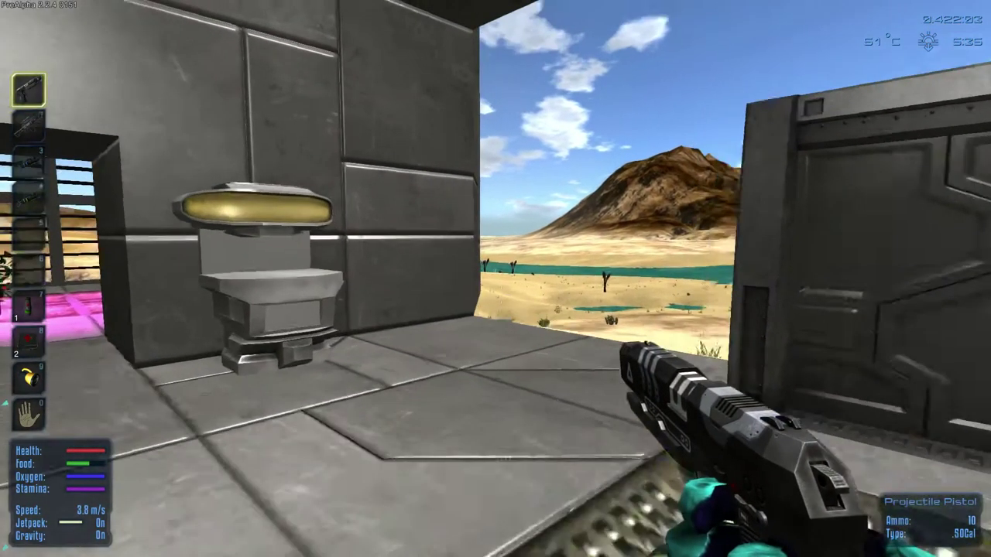
{"action": "key", "text": "f"}
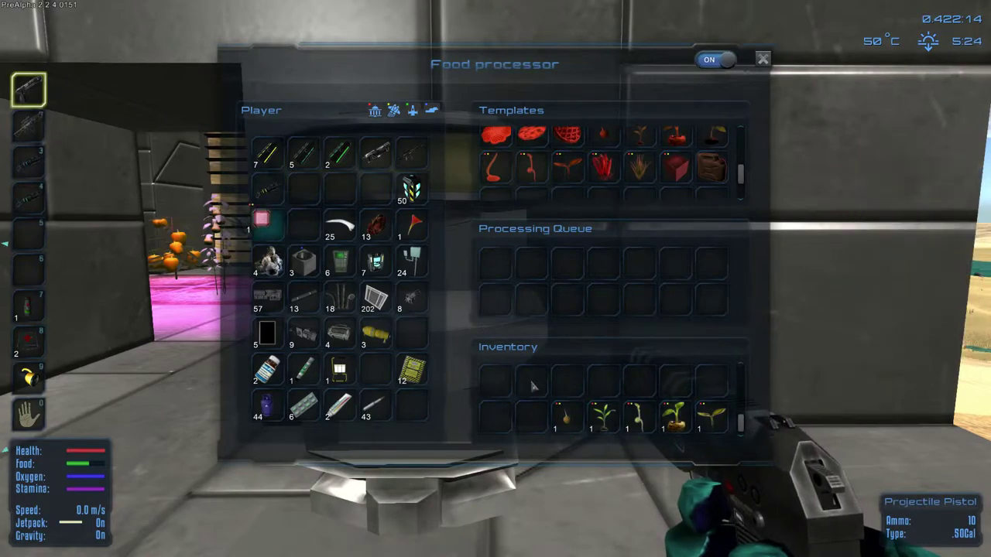
{"action": "mouse_move", "coordinate": [412, 227]}
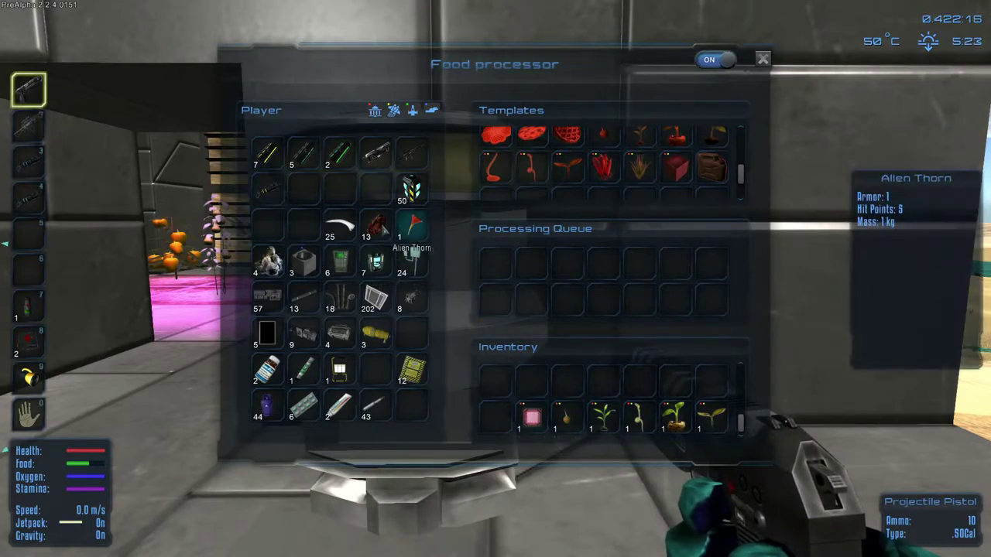
- Deposit the alien parts, 25-item stack, Alien Thorn and spoiled food, and move the AdrenalineShot
{"action": "left_click", "coordinate": [377, 226], "text": "shift"}
{"action": "left_click", "coordinate": [340, 226], "text": "shift"}
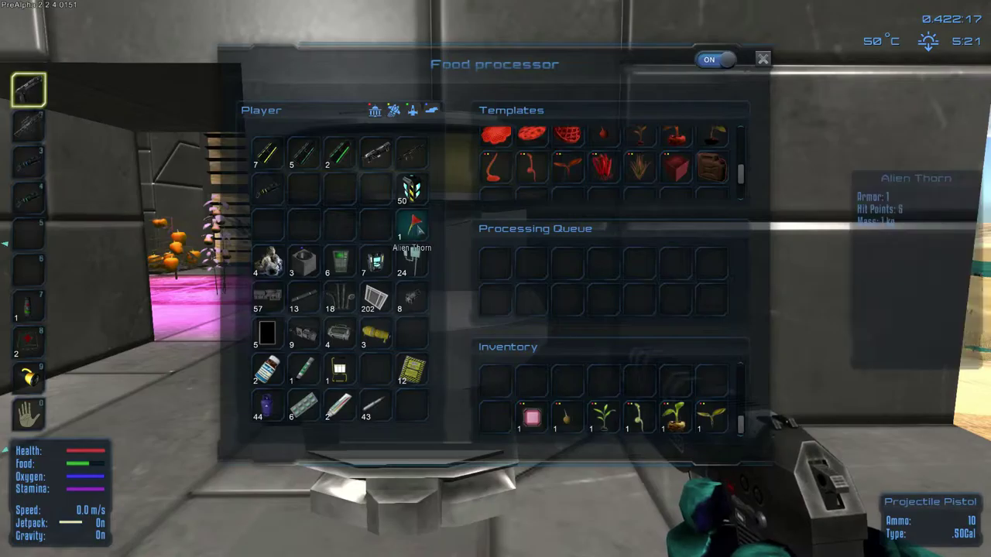
{"action": "left_click", "coordinate": [415, 227], "text": "shift"}
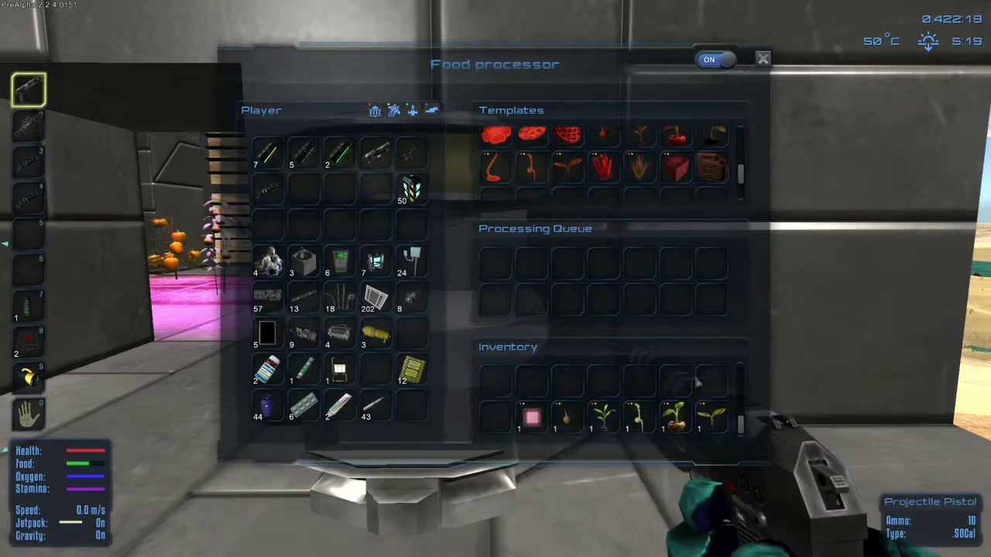
{"action": "scroll", "coordinate": [619, 403], "scroll_direction": "up", "scroll_amount": 2}
{"action": "scroll", "coordinate": [619, 402], "scroll_direction": "up", "scroll_amount": 2}
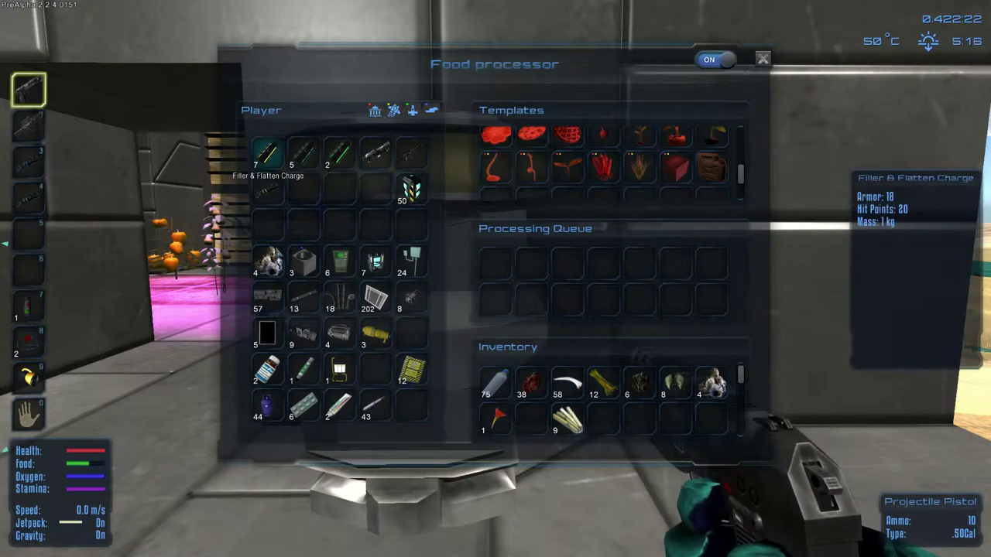
{"action": "left_click", "coordinate": [270, 267], "text": "shift"}
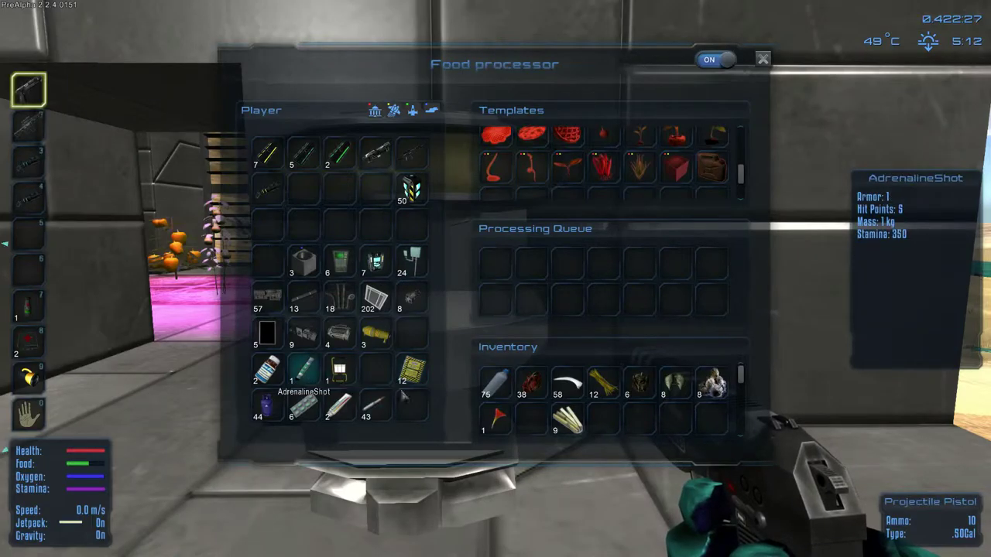
{"action": "left_click_drag", "start_coordinate": [303, 376], "coordinate": [413, 410]}
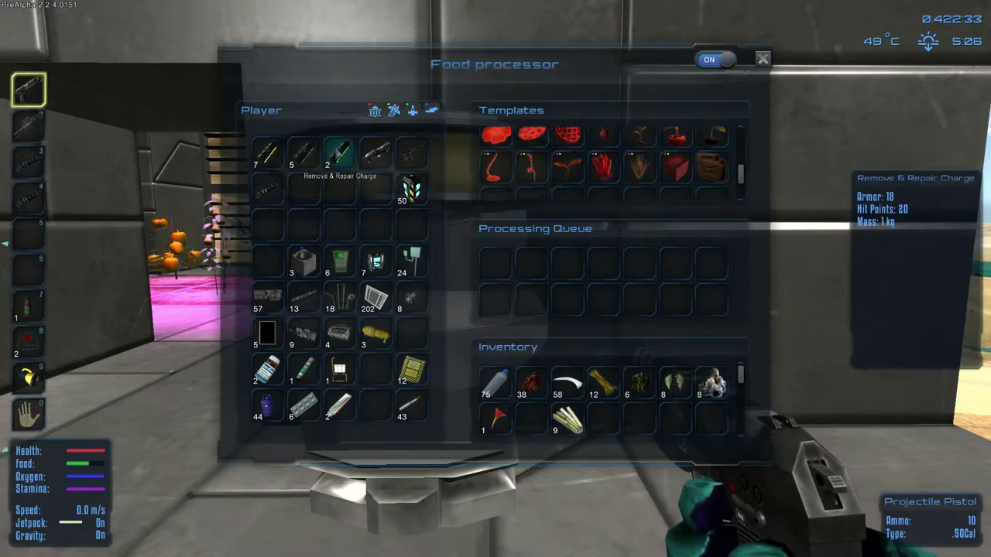
{"action": "key", "text": "Escape"}
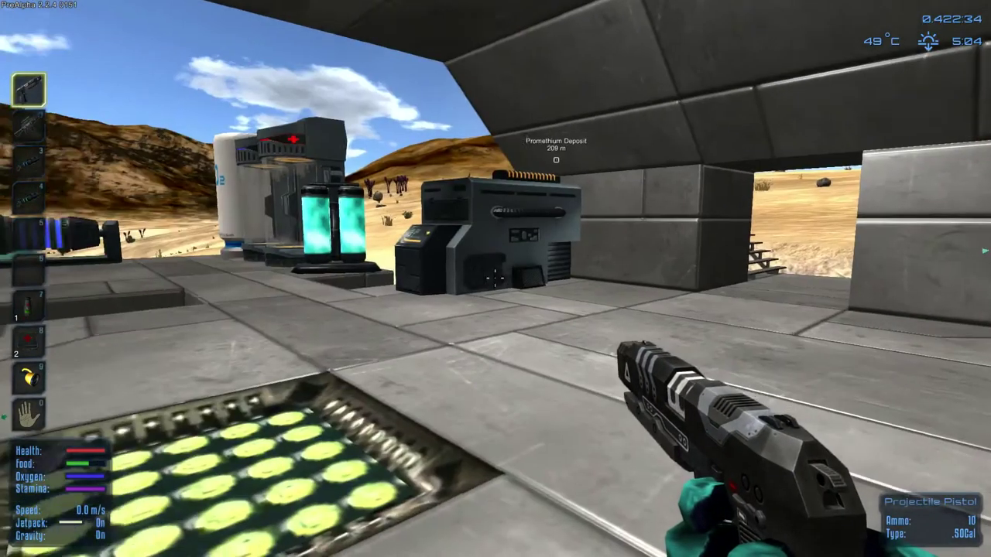
- Cross the pink farm room past the fruit and wheat plants and head toward the vessel
{"action": "key", "text": "w"}
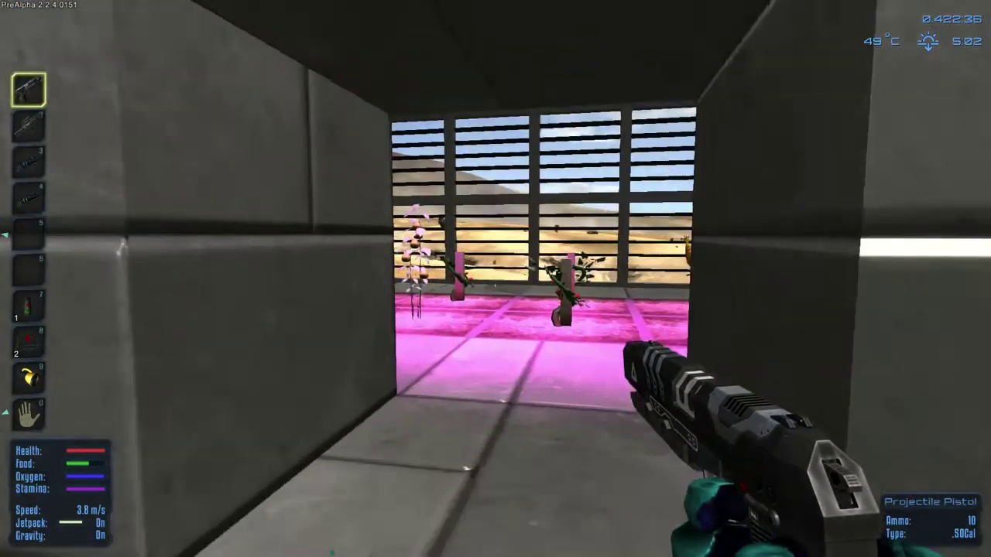
{"action": "key", "text": "w"}
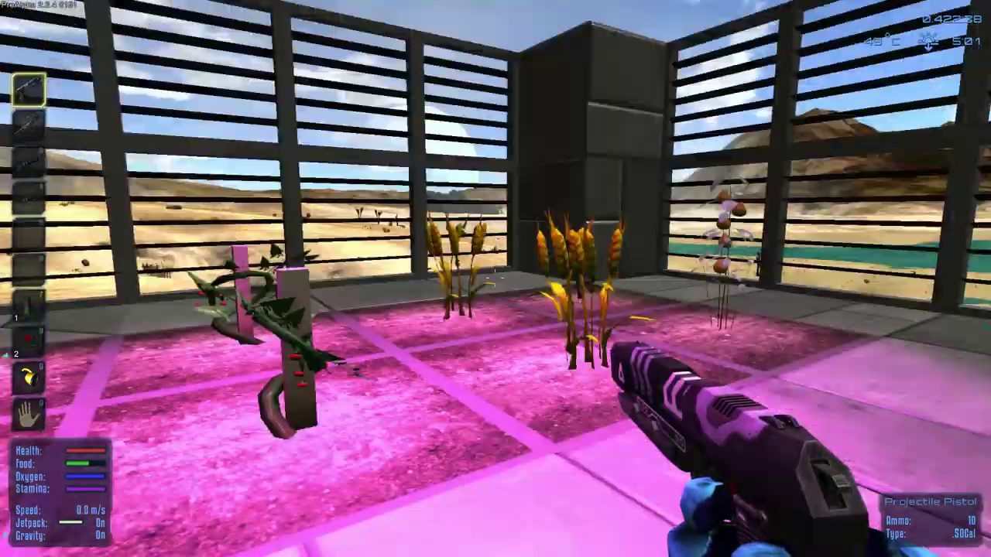
{"action": "key", "text": "w"}
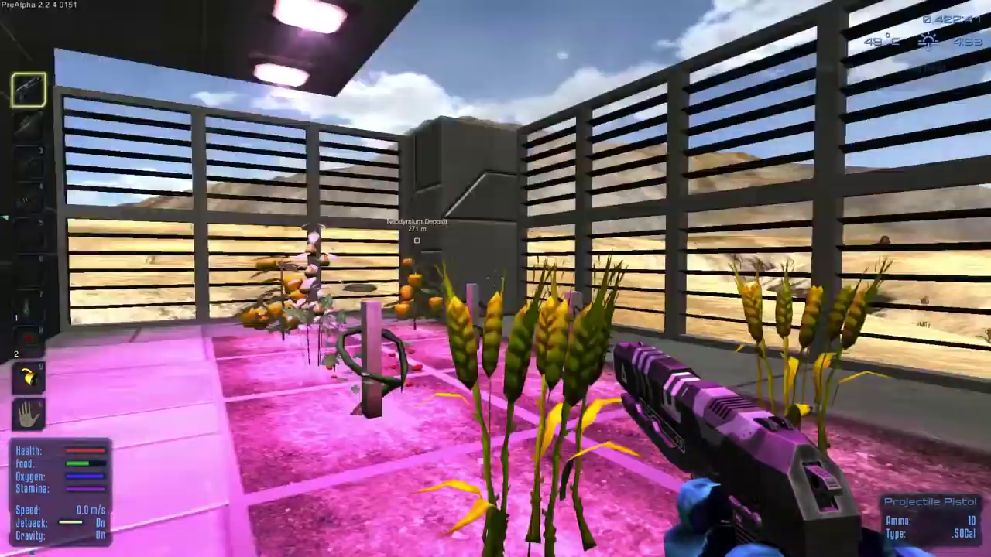
{"action": "key", "text": "w"}
{"action": "key", "text": "w"}
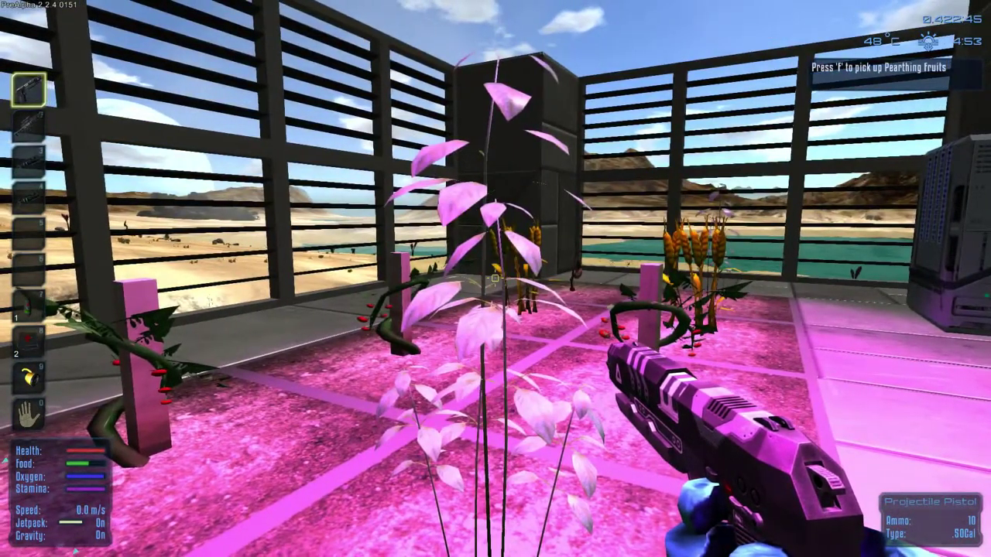
{"action": "key", "text": "w"}
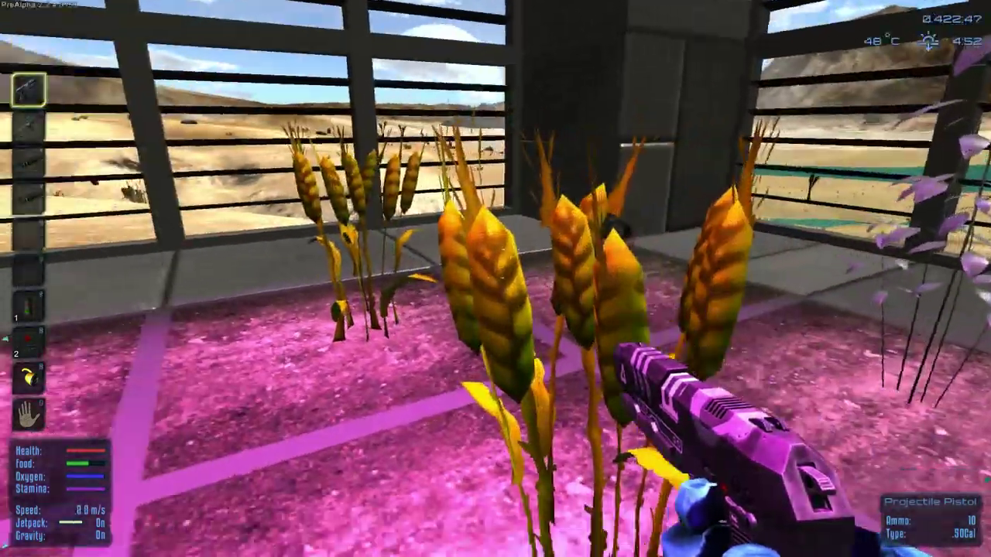
{"action": "key", "text": "w"}
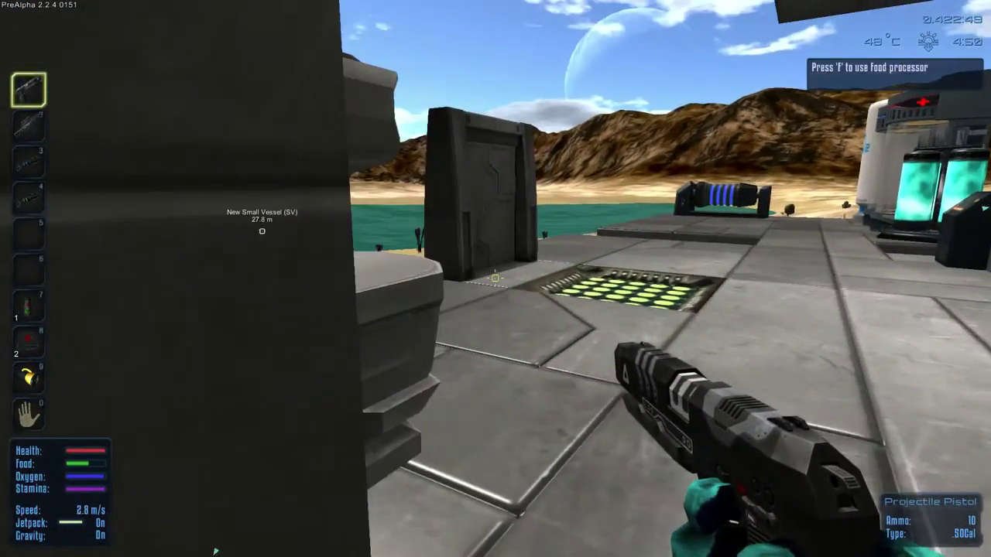
{"action": "key", "text": "w"}
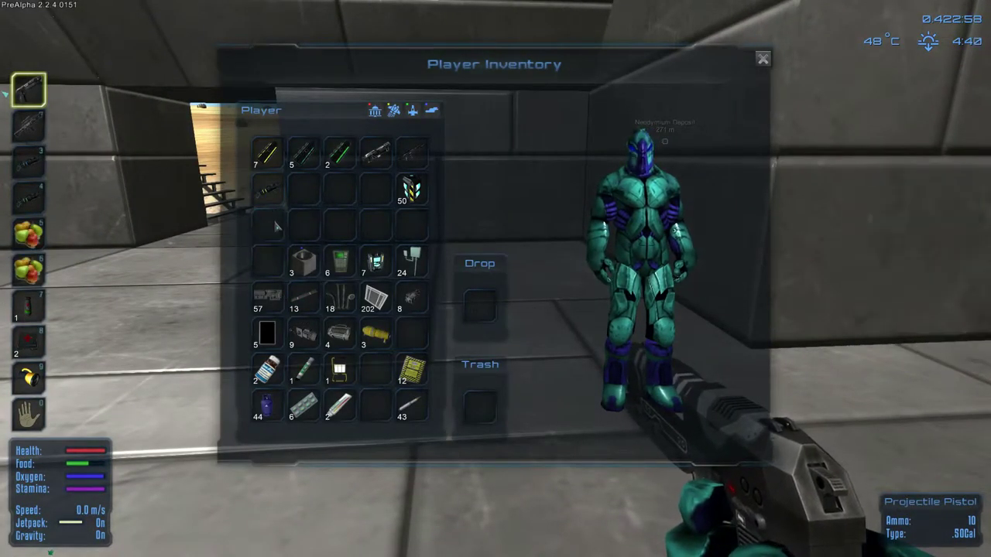
- Hold and use the two Pearthing Fruit hotbar stacks, then access the small fuel tank
{"action": "key", "text": "Tab"}
{"action": "key", "text": "5"}
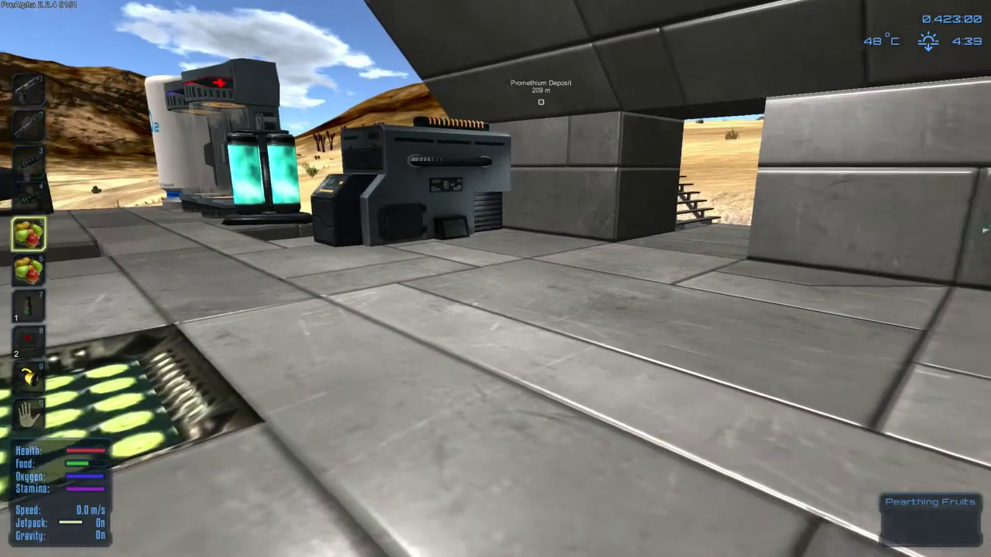
{"action": "key", "text": "w"}
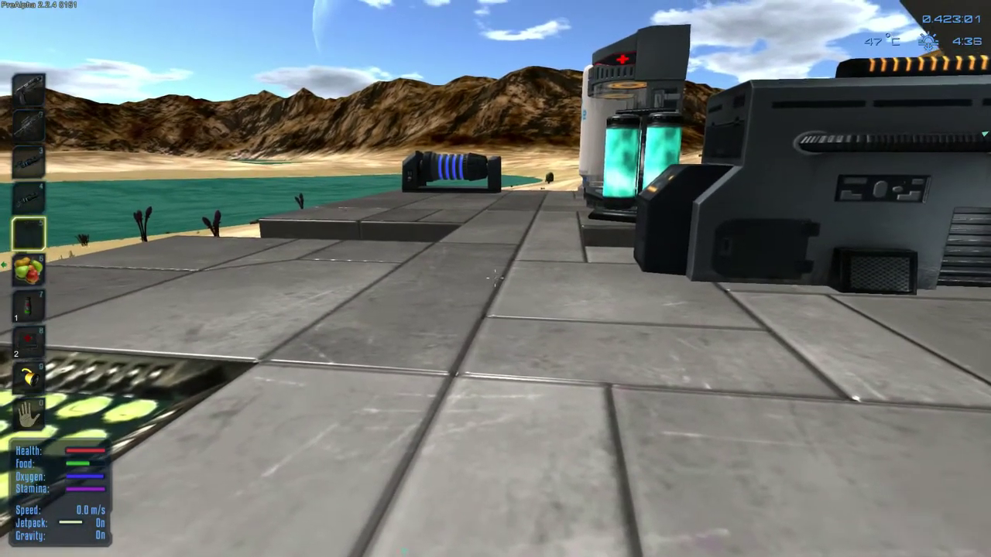
{"action": "key", "text": "5"}
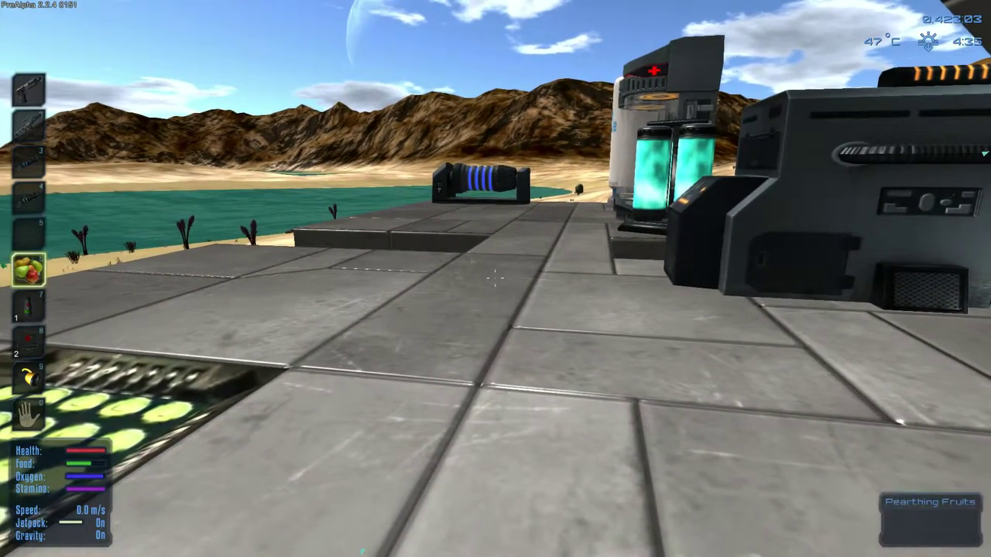
{"action": "key", "text": "w"}
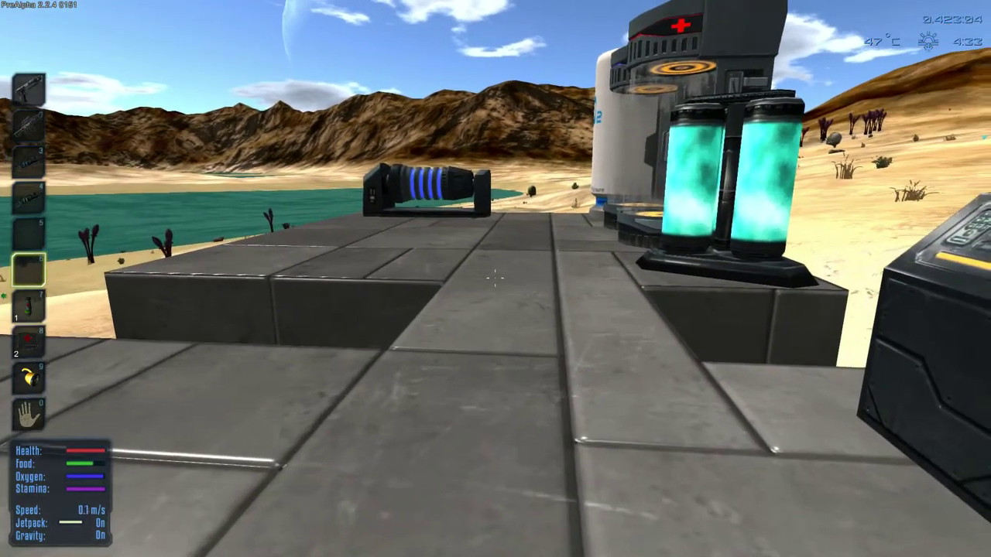
{"action": "key", "text": "w"}
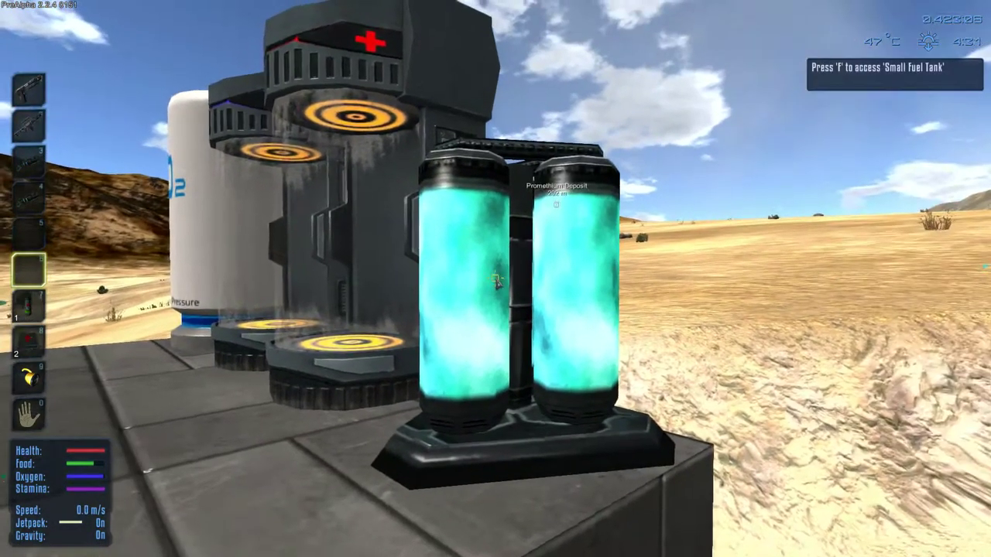
{"action": "key", "text": "f"}
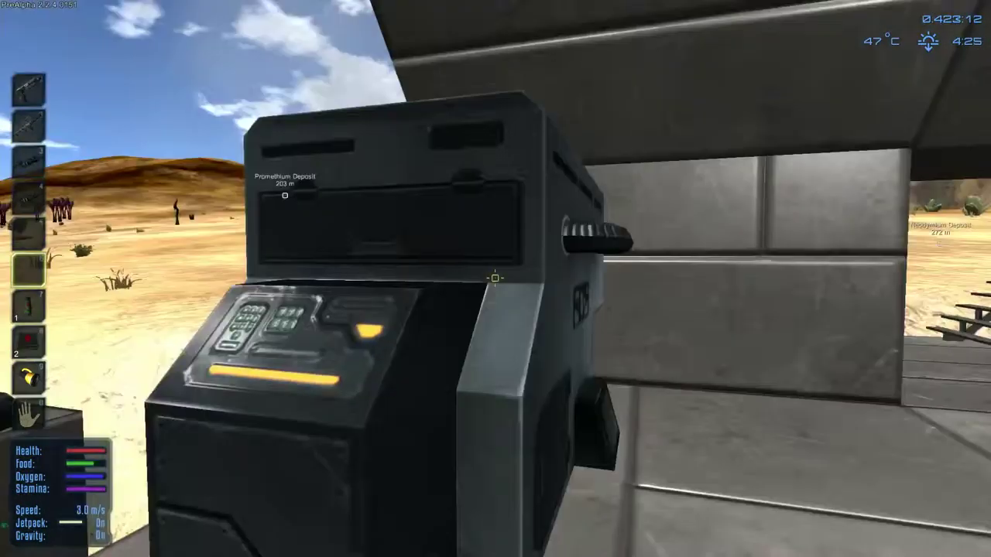
- Move the computer, electronics, pipes and other component stacks into the constructor
{"action": "key", "text": "f"}
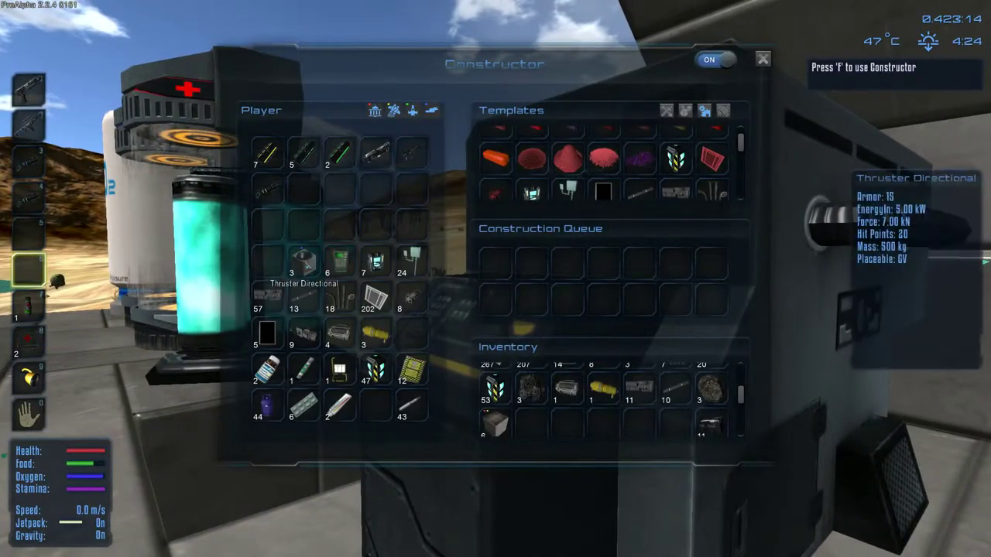
{"action": "left_click", "coordinate": [338, 263], "text": "shift"}
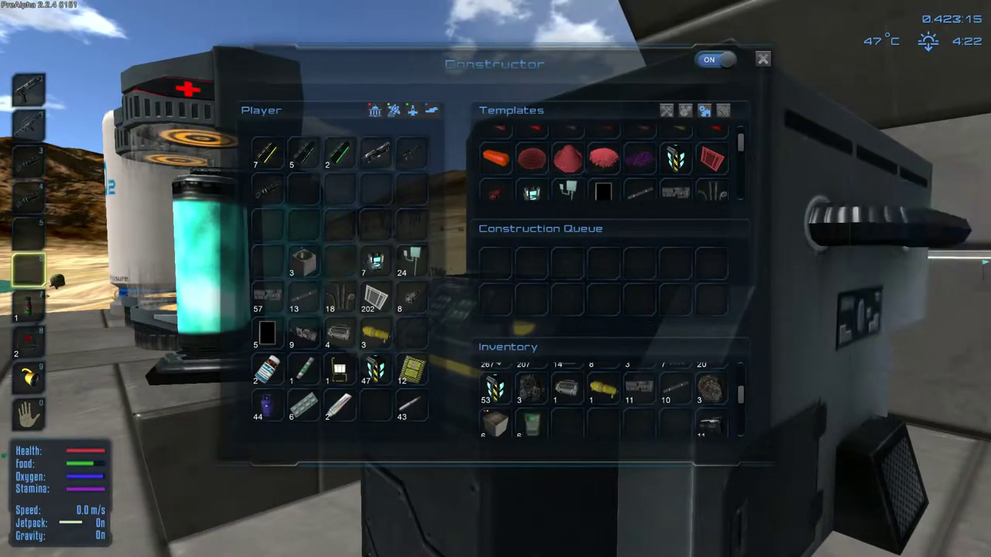
{"action": "left_click", "coordinate": [374, 263], "text": "shift"}
{"action": "left_click", "coordinate": [412, 263], "text": "shift"}
{"action": "left_click", "coordinate": [267, 298], "text": "shift"}
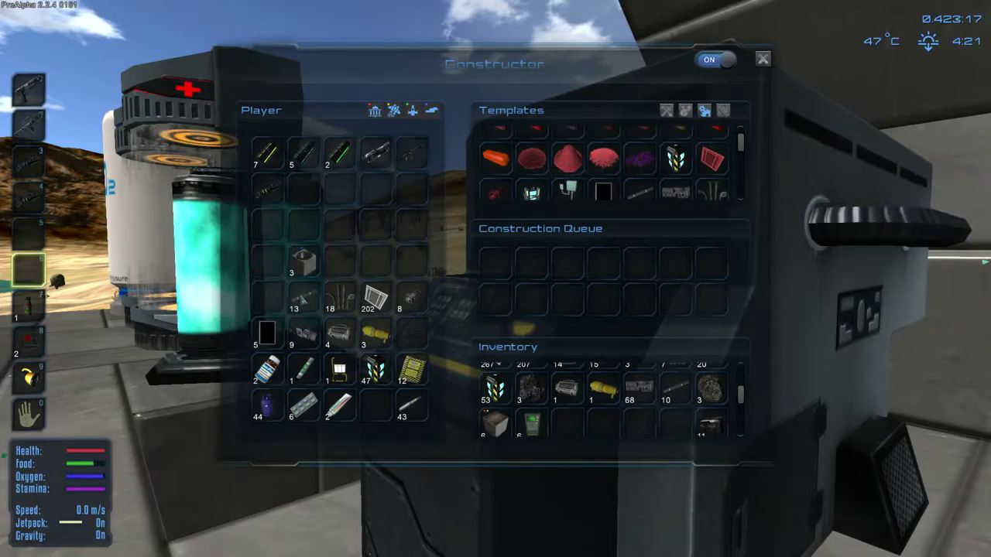
{"action": "left_click", "coordinate": [304, 299], "text": "shift"}
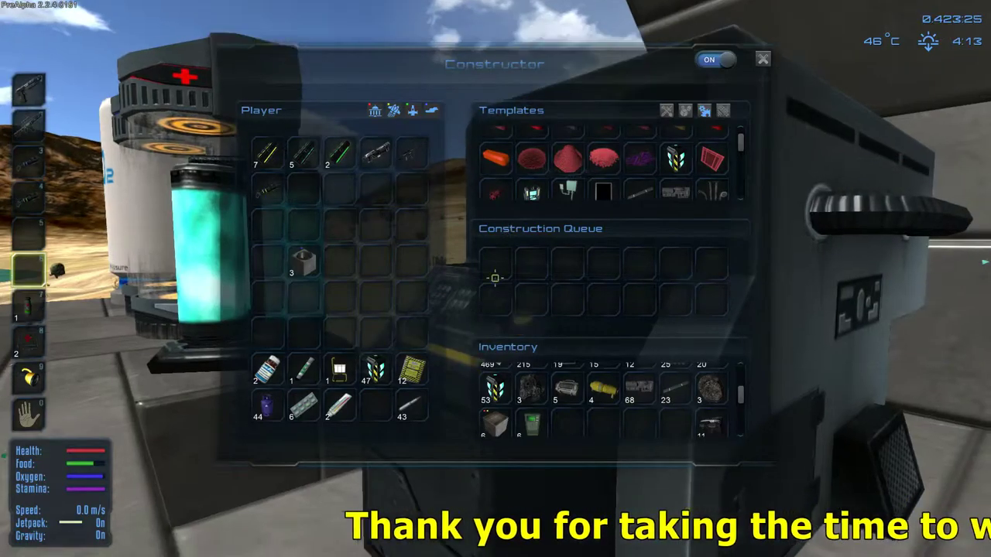
- Close the constructor and walk past the vessel, oxygen tank and health station
{"action": "key", "text": "Escape"}
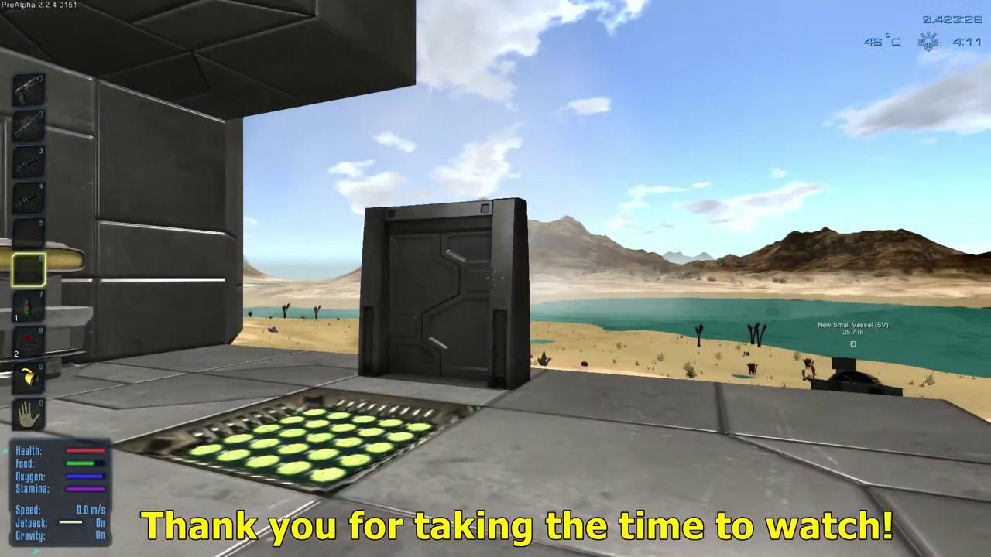
{"action": "key", "text": "w"}
{"action": "key", "text": "w"}
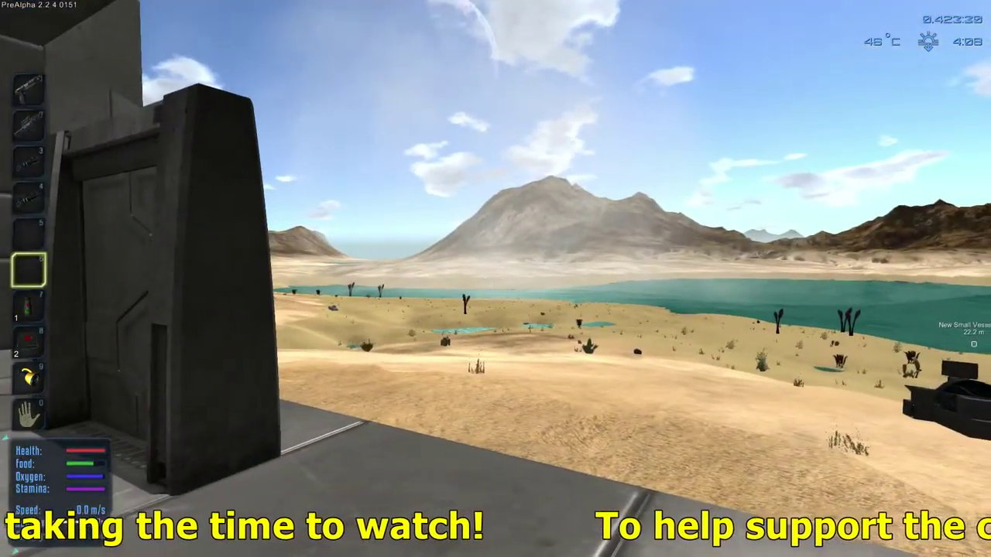
{"action": "key", "text": "w"}
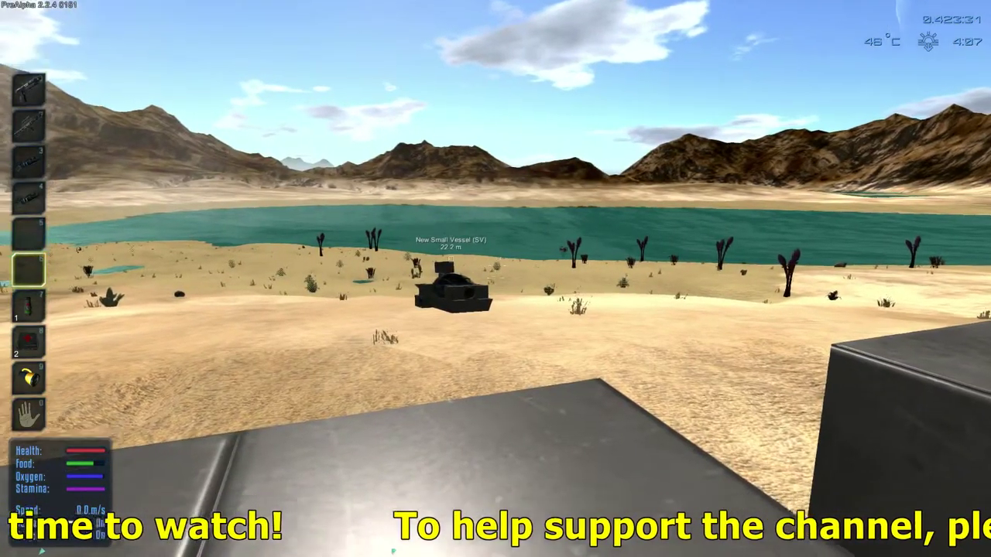
{"action": "key", "text": "w"}
{"action": "key", "text": "w"}
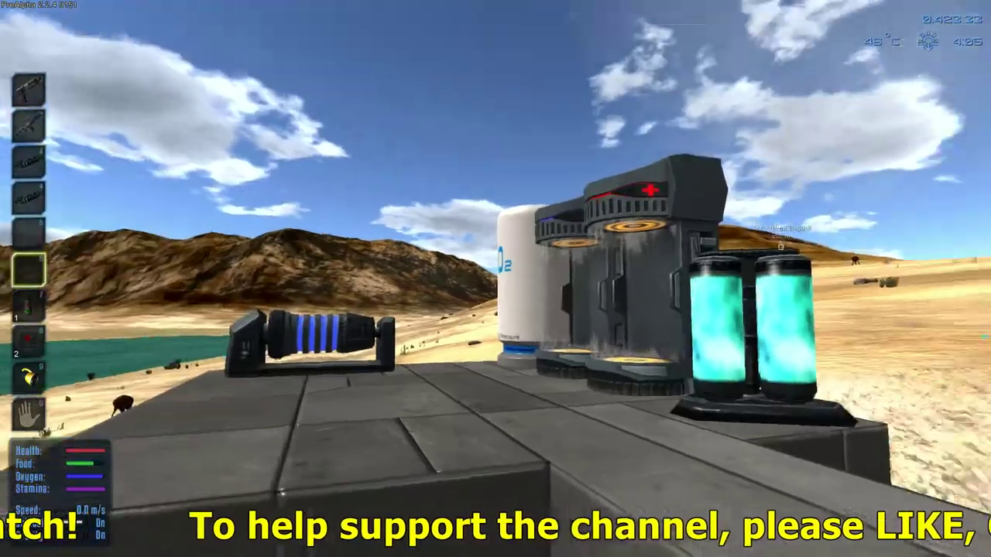
{"action": "key", "text": "w"}
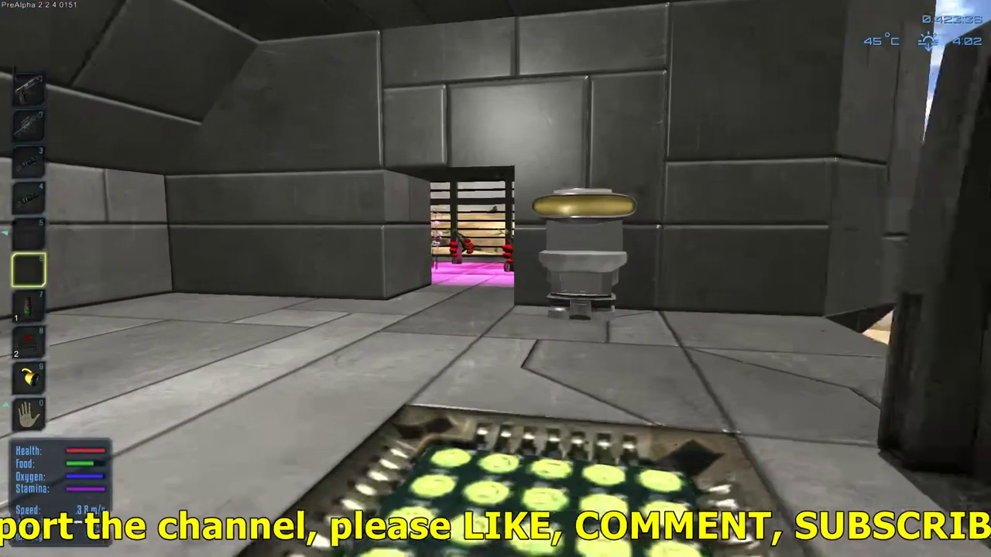
- Walk through the doorway into the greenhouse and look over its plants
{"action": "key", "text": "w"}
{"action": "key", "text": "w"}
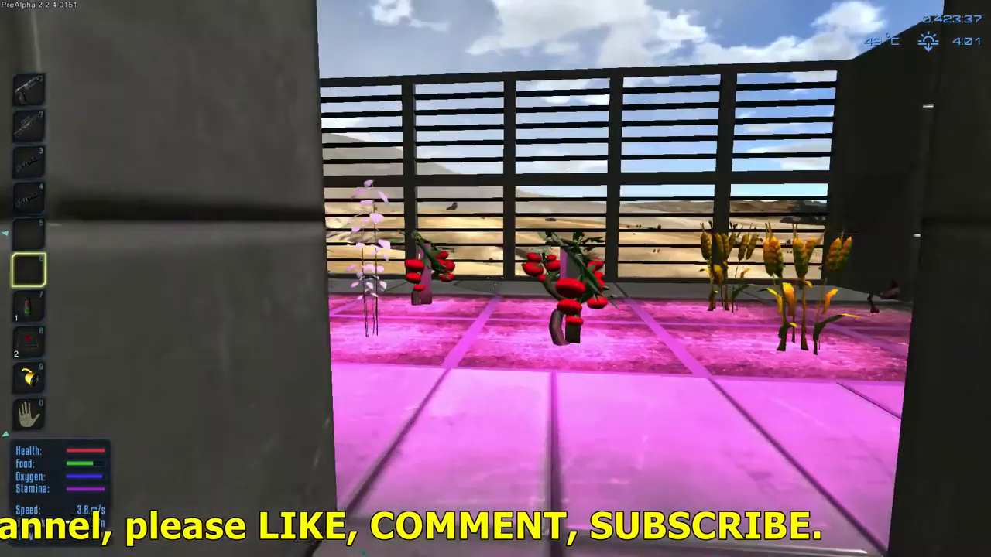
{"action": "key", "text": "w"}
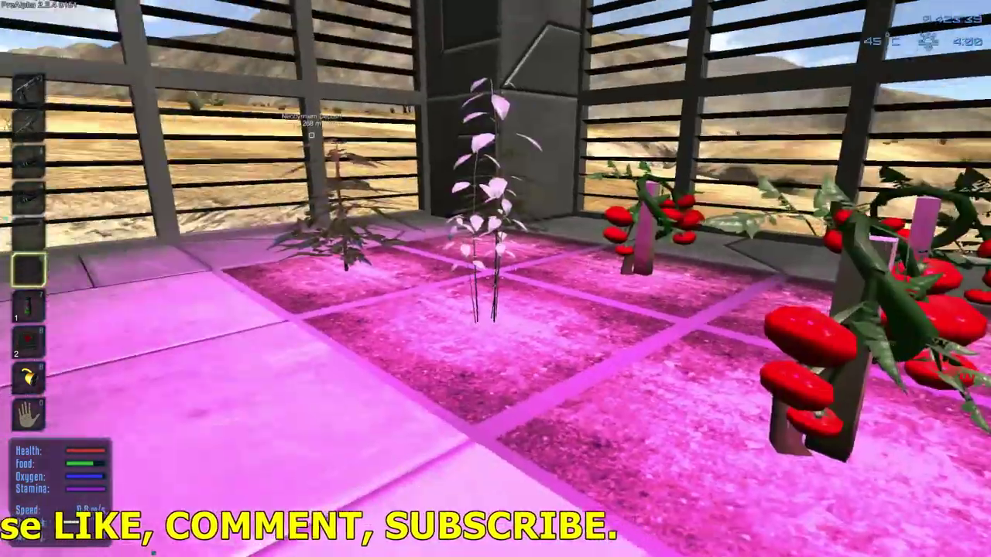
{"action": "key", "text": "w"}
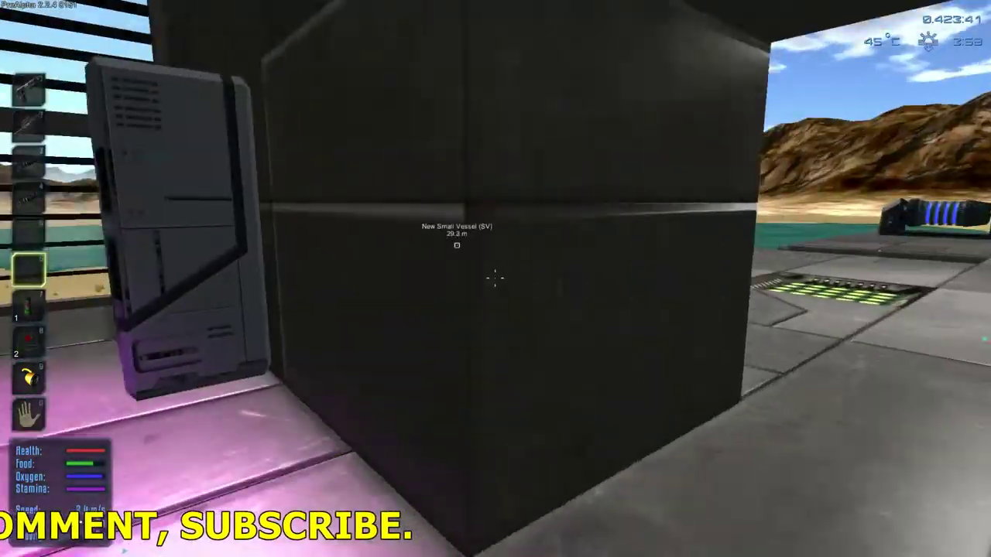
{"action": "key", "text": "w"}
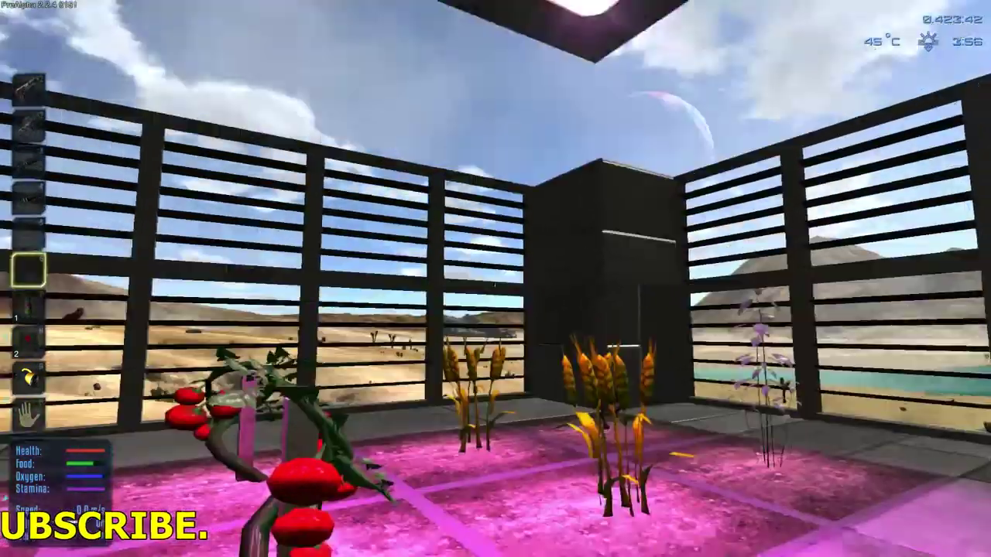
{"action": "key", "text": "w"}
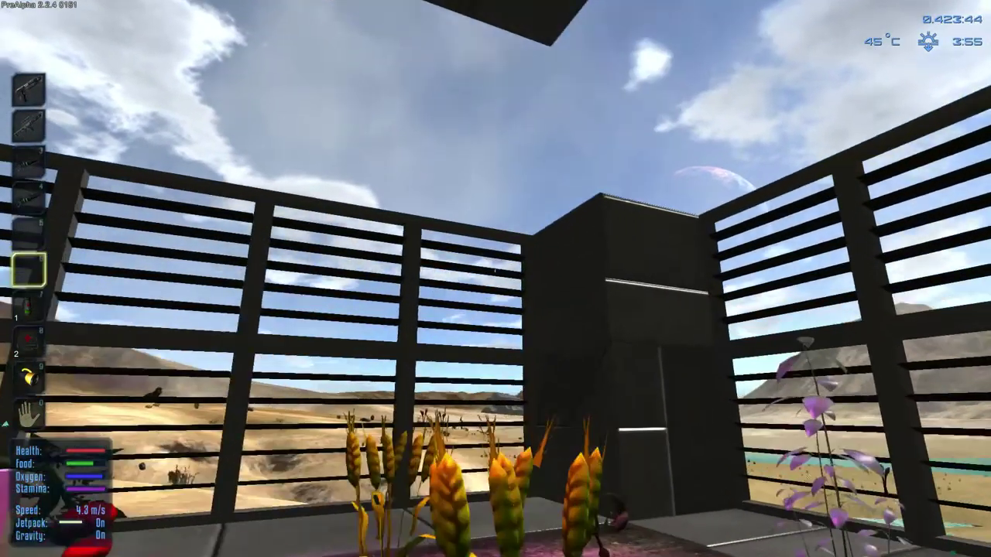